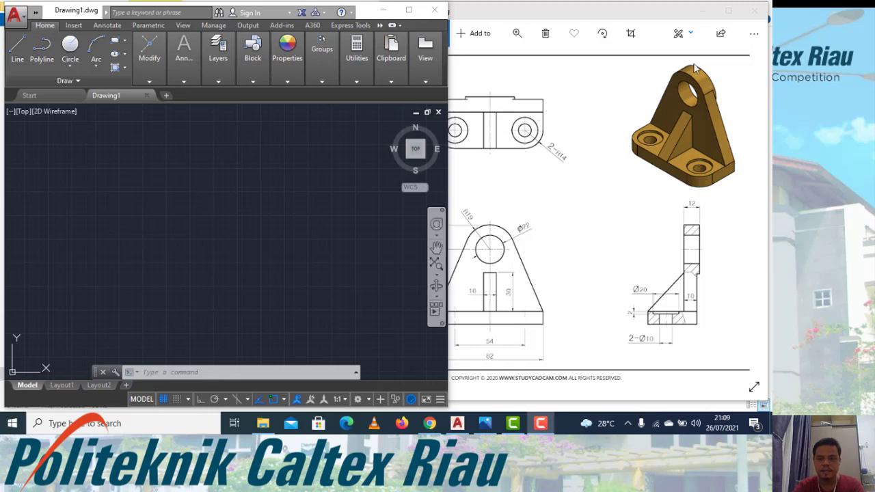
Arrange the bracket reference image beside the empty drawing and expand the Layers panel.
left_click(557, 256)
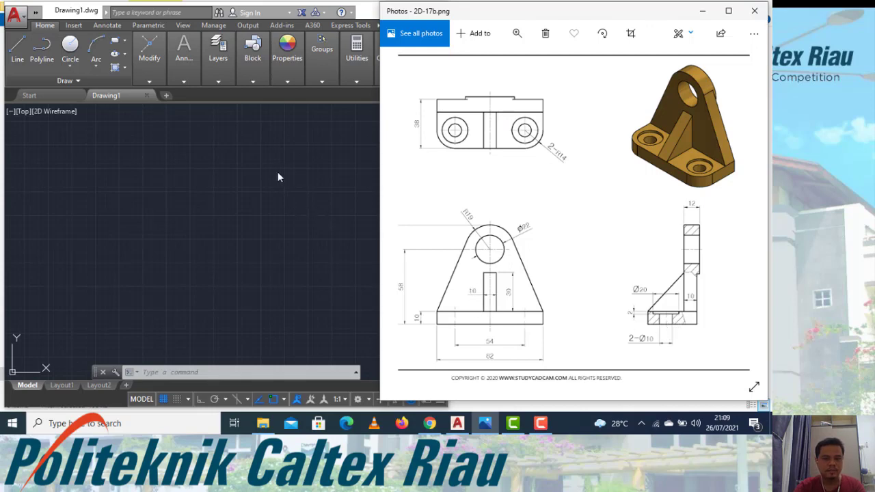
left_click(271, 200)
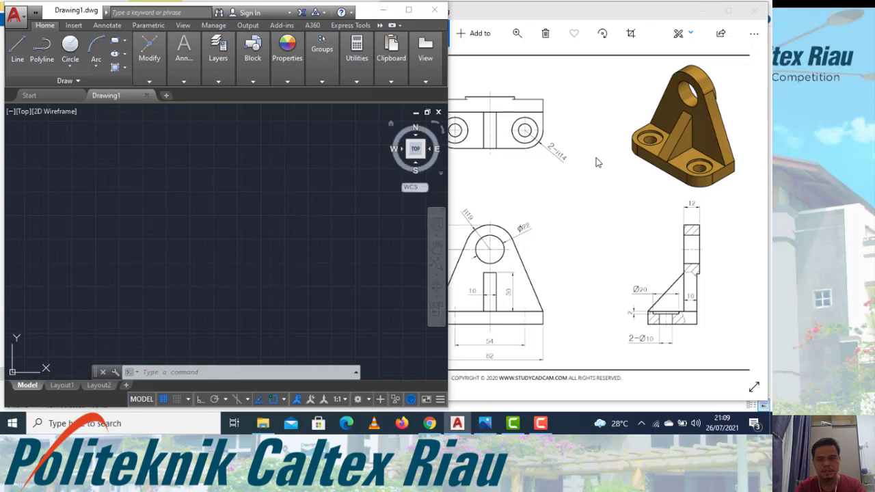
left_click(586, 186)
left_click_drag(586, 186, 607, 184)
left_click(293, 218)
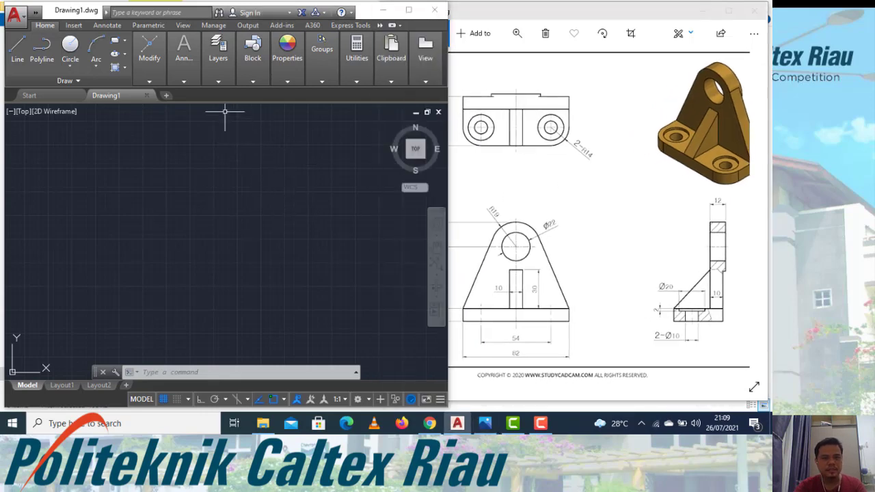
left_click(217, 82)
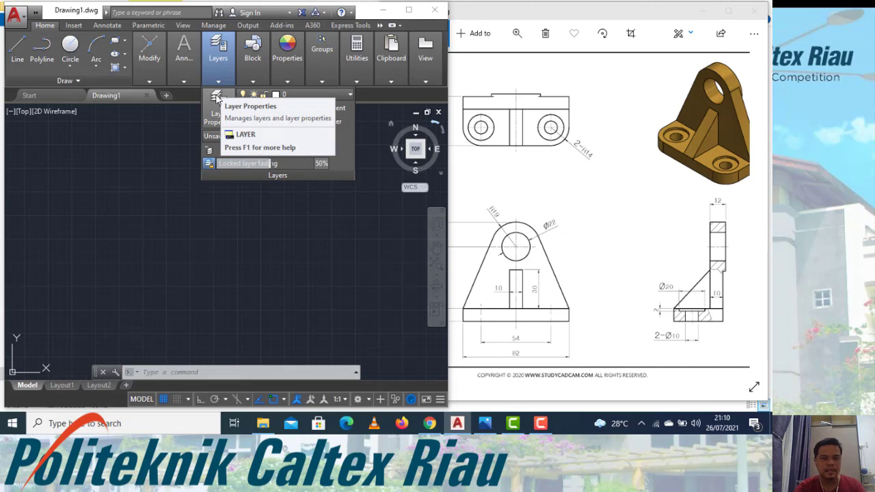
Create a new layer named Garis BendaNyata, correcting the invalid slash in the name.
left_click(214, 110)
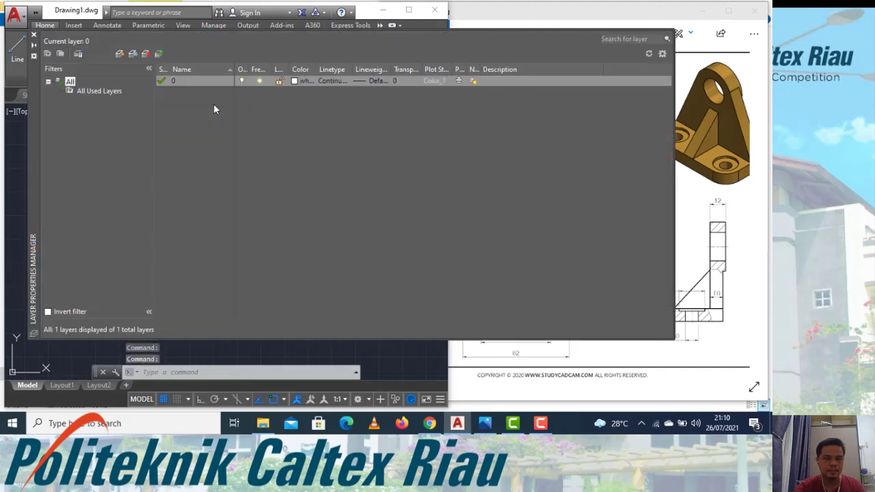
left_click(120, 55)
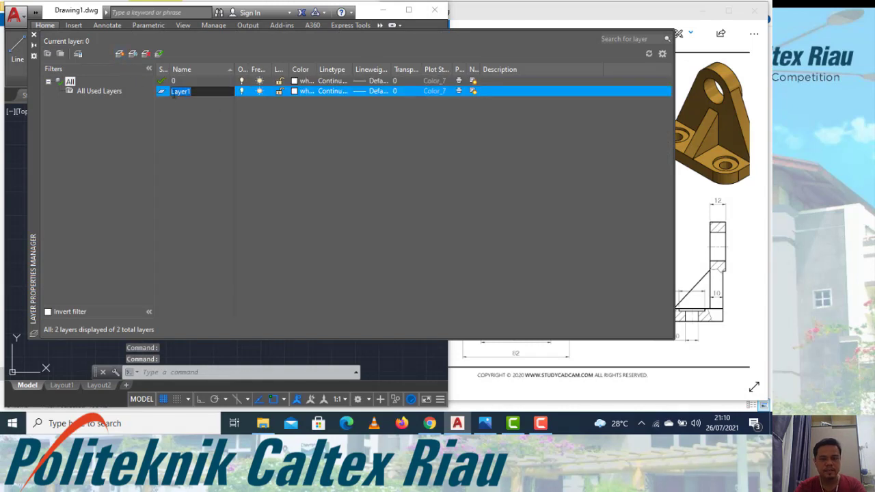
type("Garis")
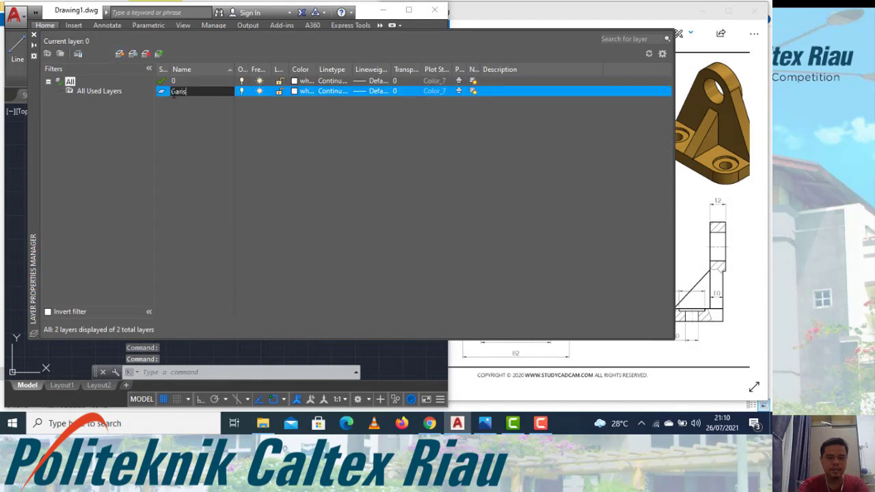
type(" Benda")
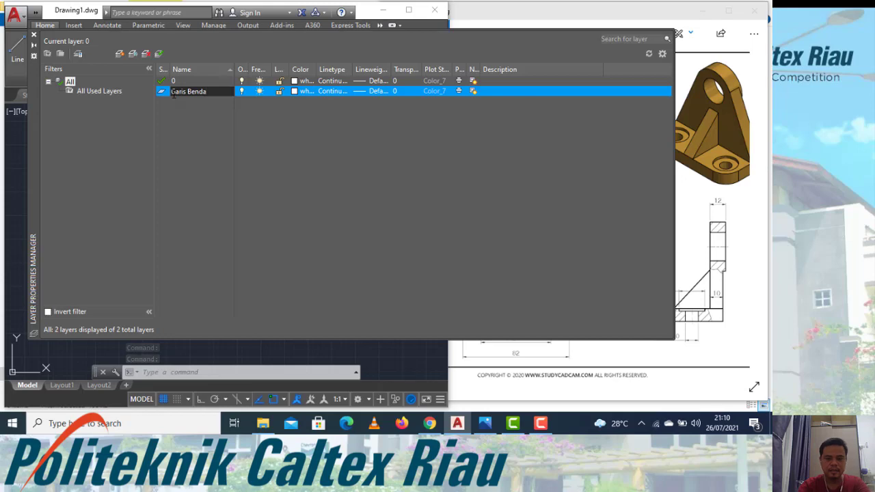
type("/Nyata")
key("Return")
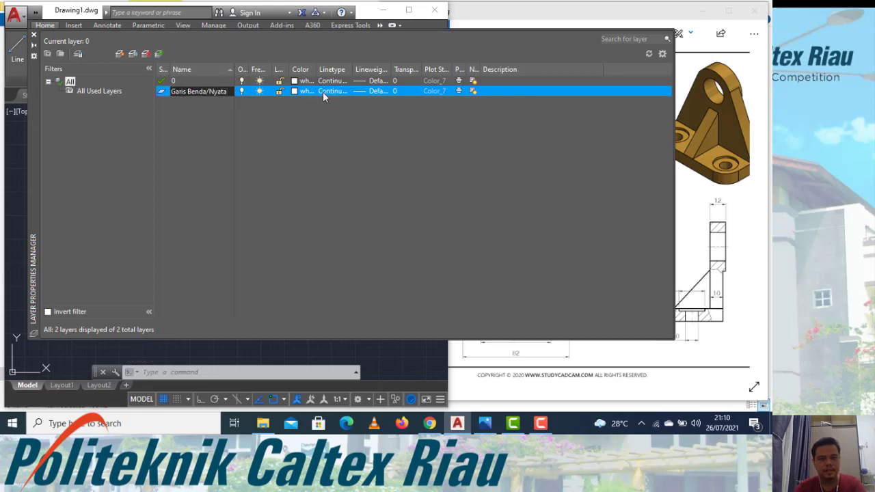
left_click(364, 91)
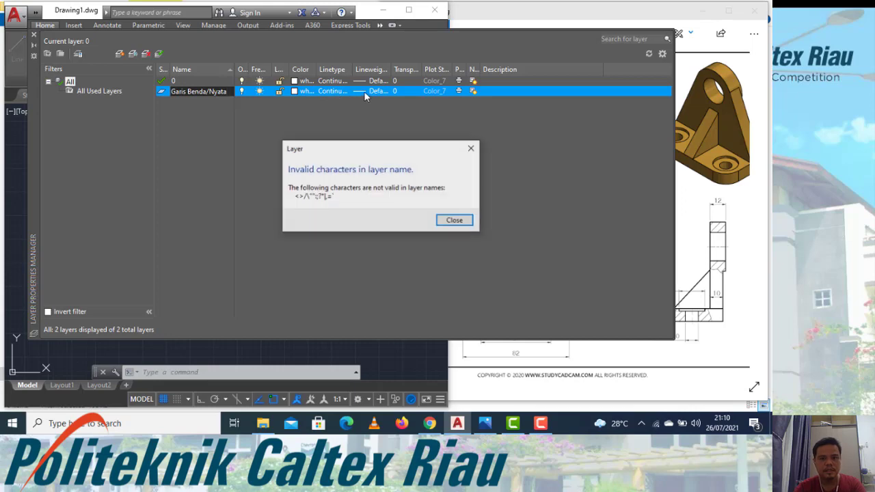
left_click(453, 222)
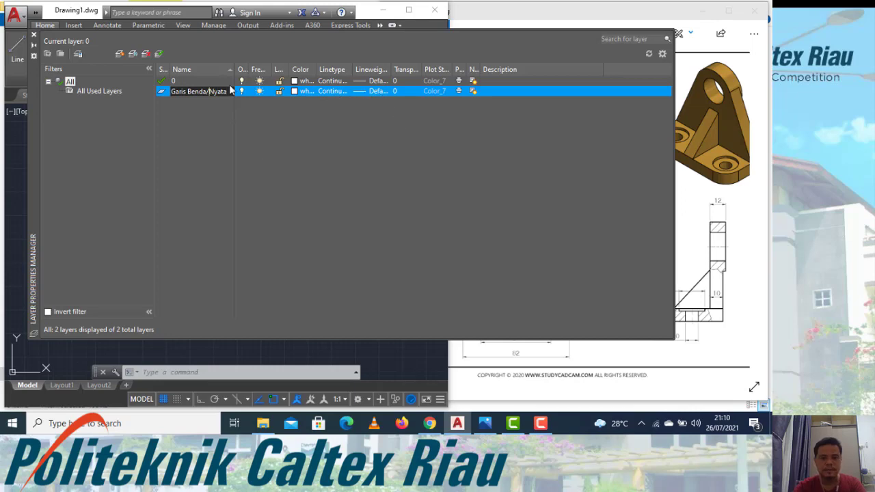
key("Return")
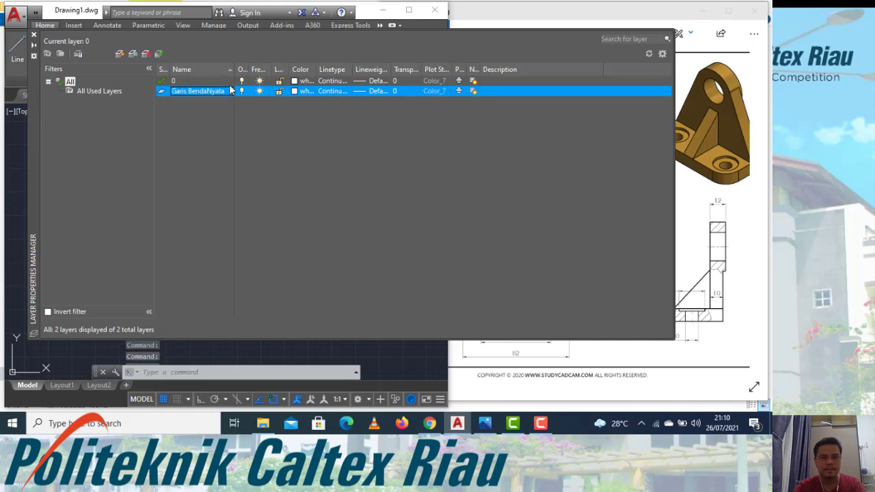
Set the Garis BendaNyata layer's lineweight to 0.50 mm.
left_click(378, 91)
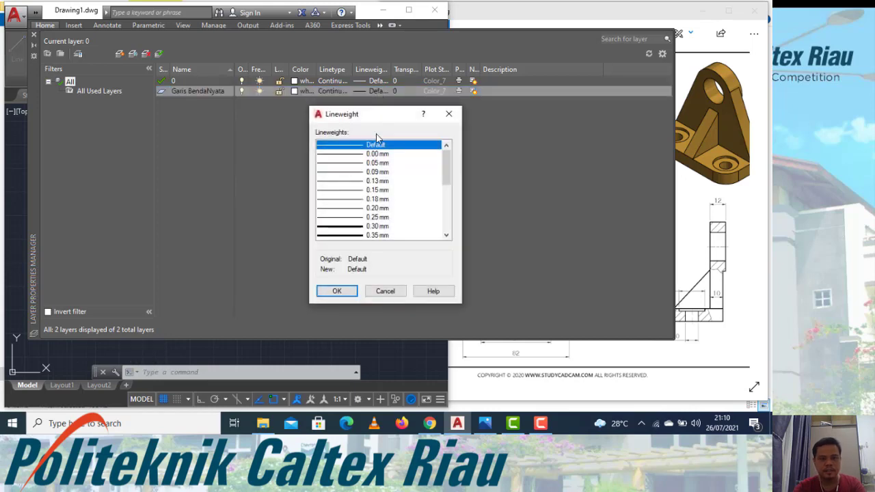
scroll(362, 205, "down", 1)
scroll(361, 220, "down", 1)
scroll(358, 216, "down", 2)
scroll(353, 206, "down", 1)
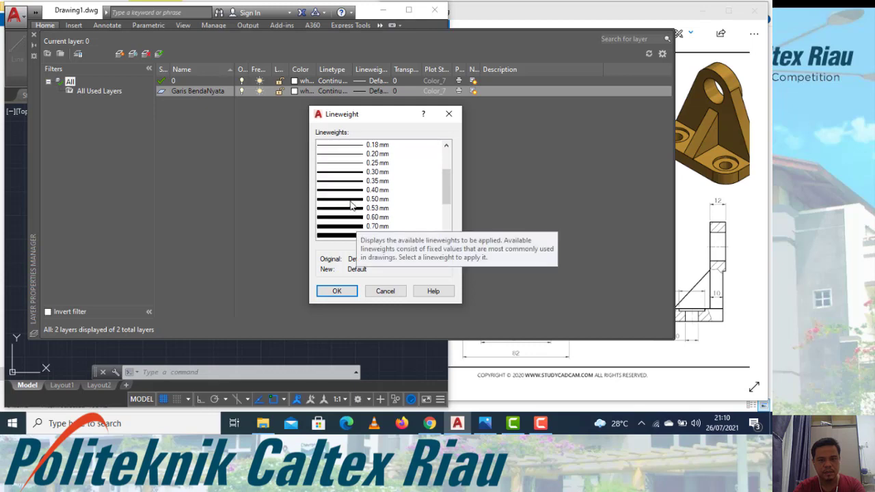
left_click(349, 193)
left_click(351, 198)
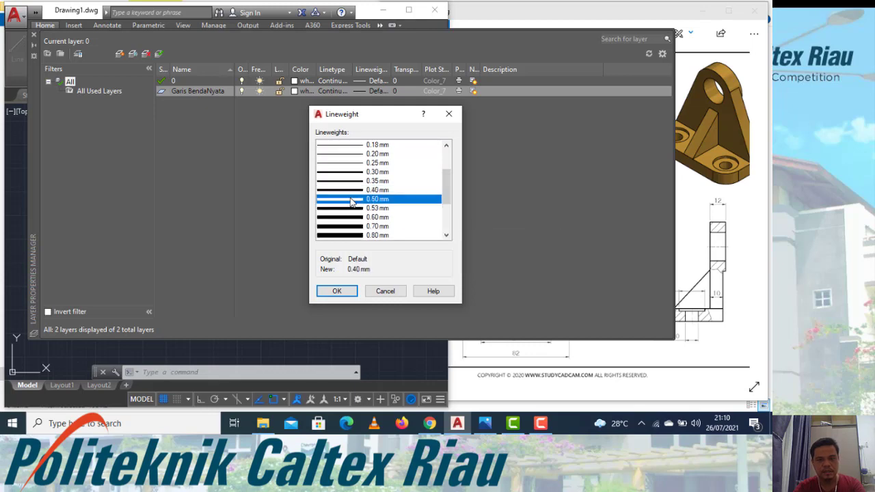
left_click(337, 290)
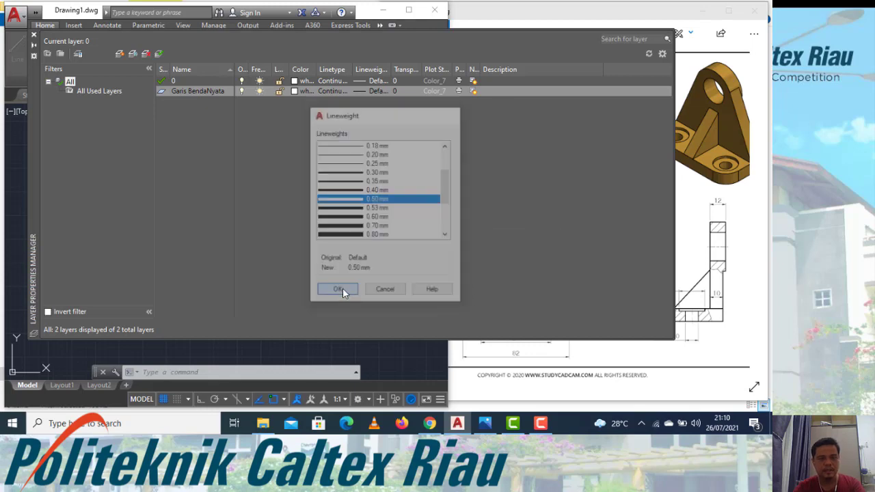
Add a new layer named Garis Sumbu.
left_click(120, 54)
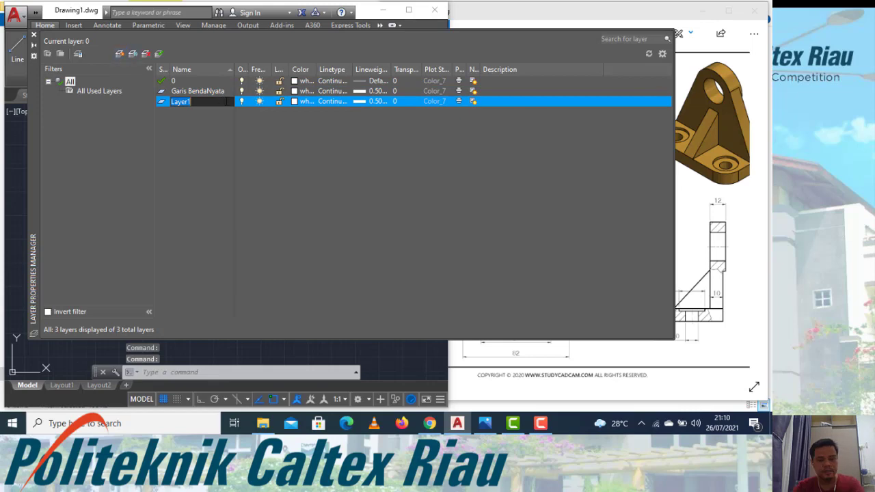
type("Garis")
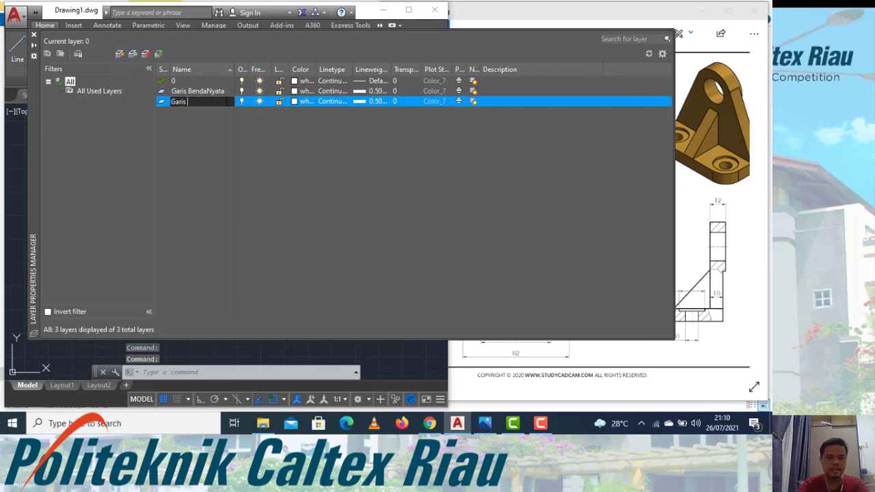
key("Return")
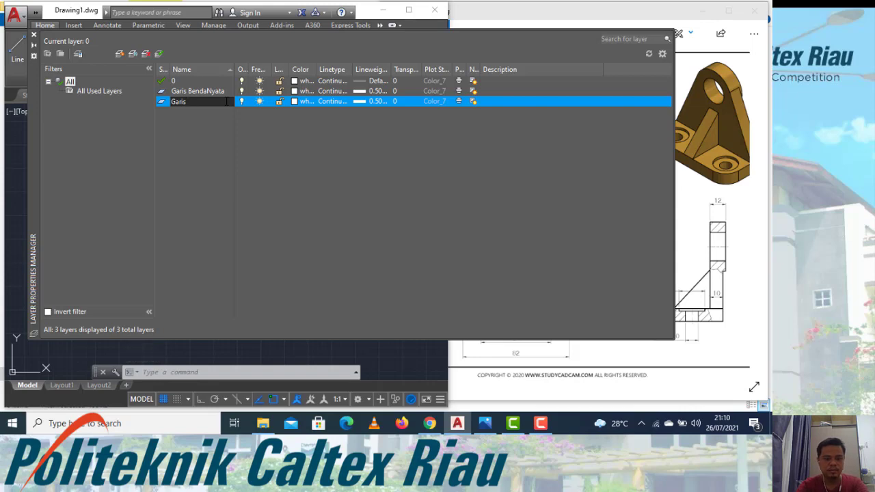
type(" Sumbu")
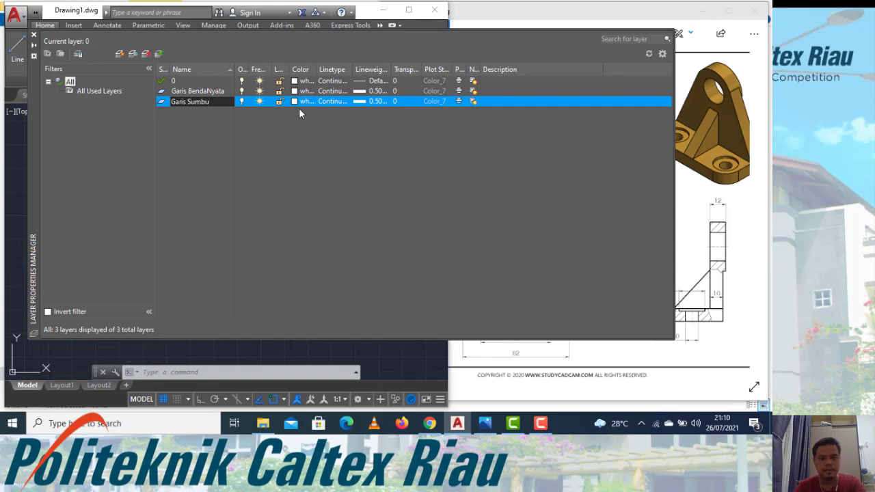
key("Return")
Load the CENTER linetype from the linetype library into the drawing.
left_click(331, 102)
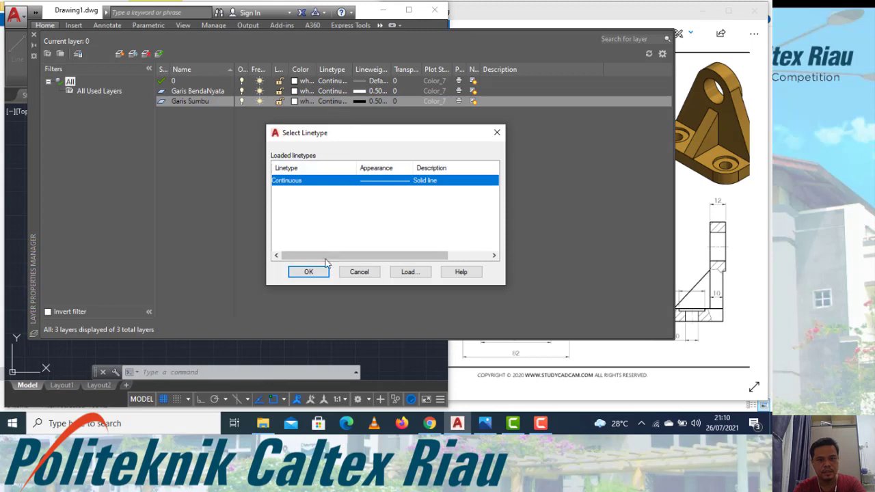
left_click(406, 273)
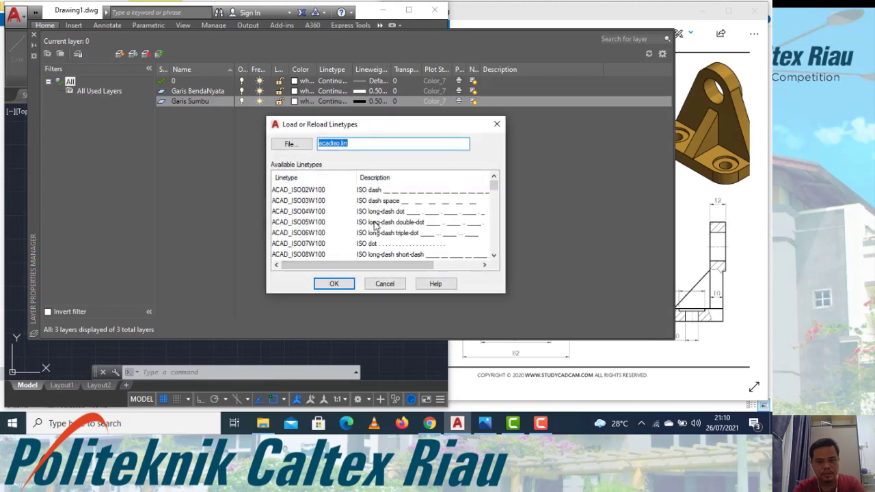
scroll(386, 210, "down", 1)
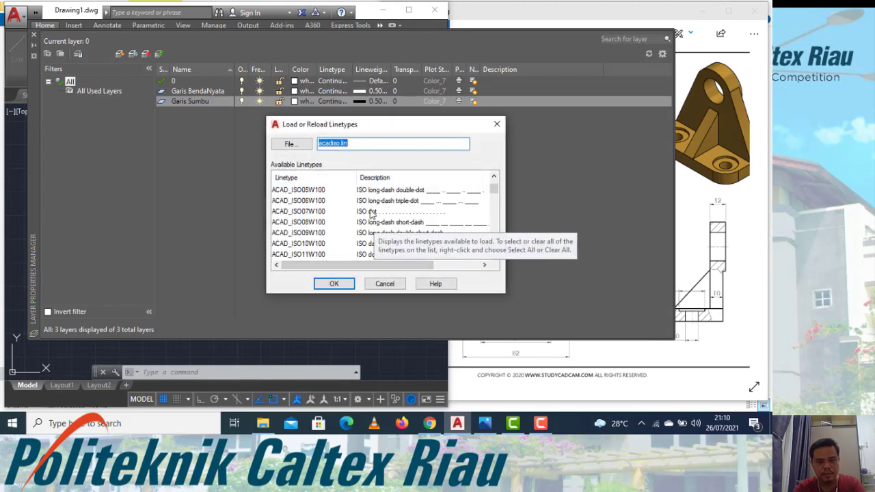
scroll(347, 214, "down", 1)
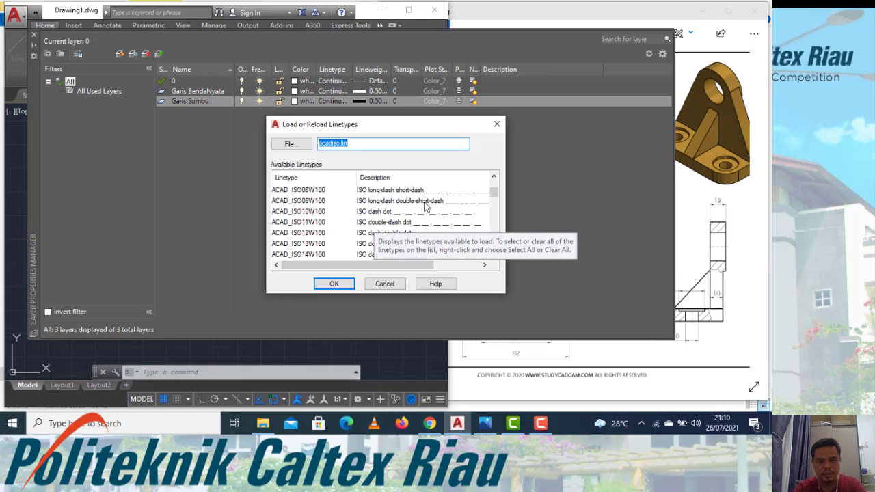
scroll(426, 216, "down", 1)
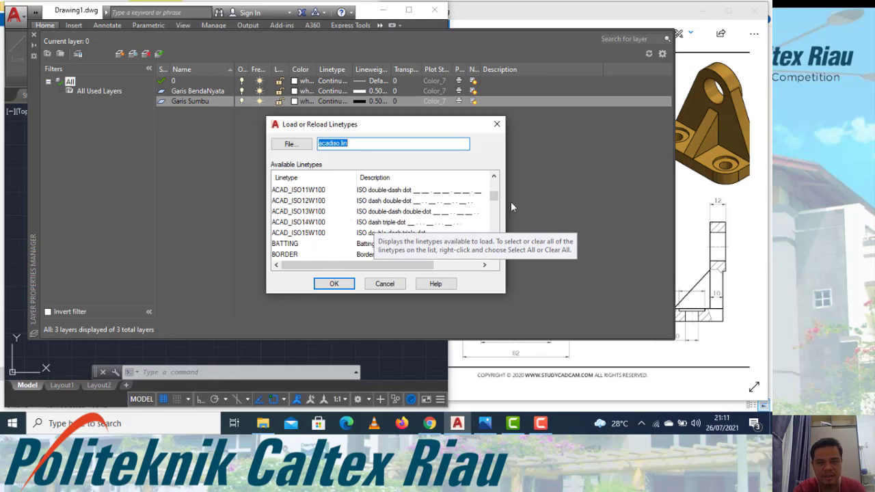
scroll(425, 218, "down", 1)
scroll(424, 217, "down", 1)
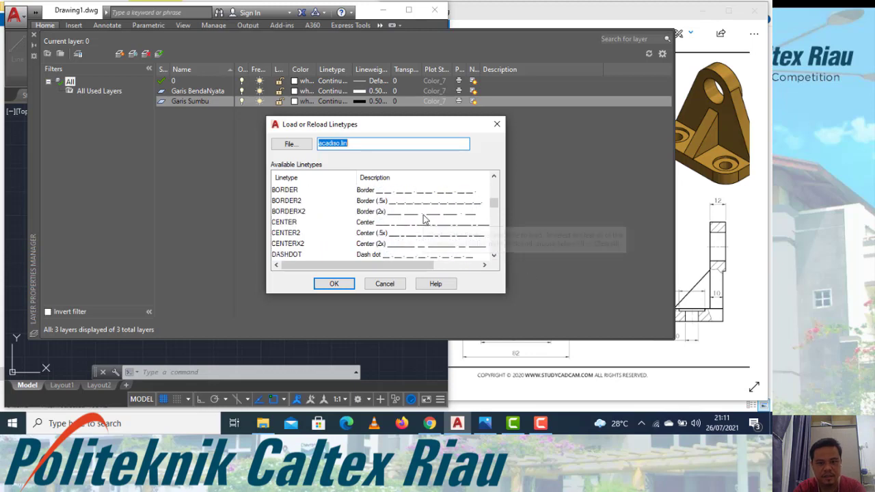
left_click(373, 223)
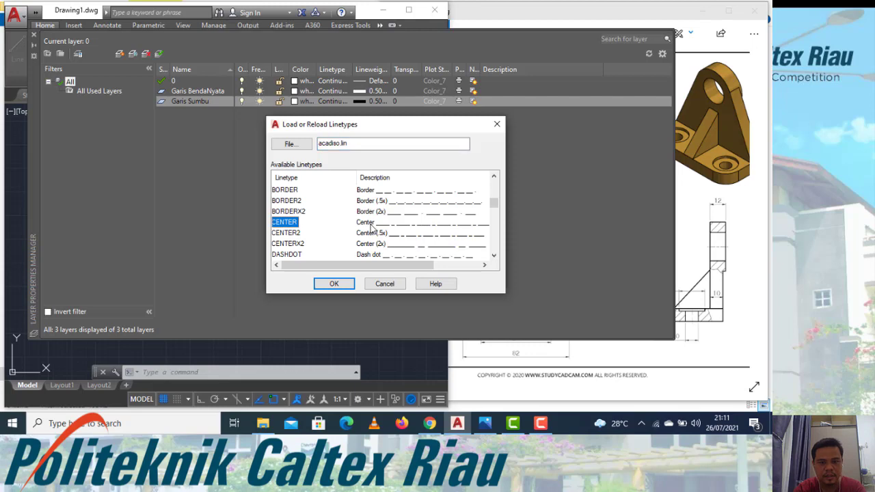
left_click(334, 284)
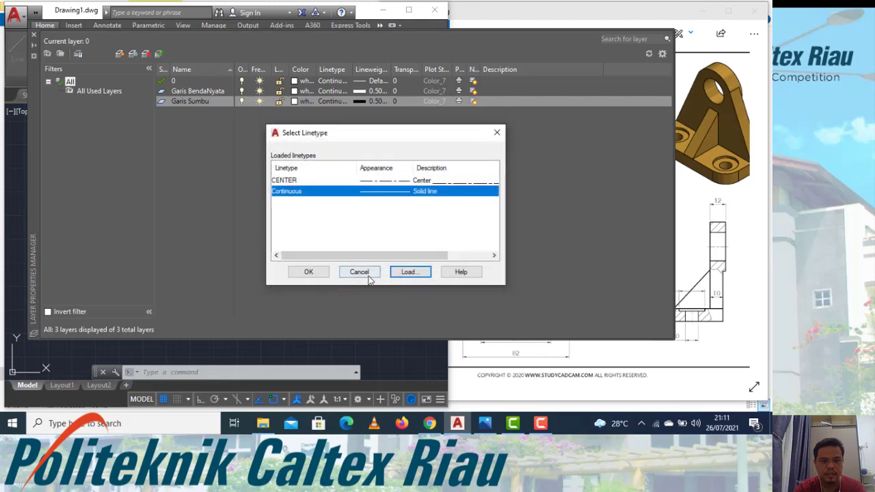
left_click(309, 272)
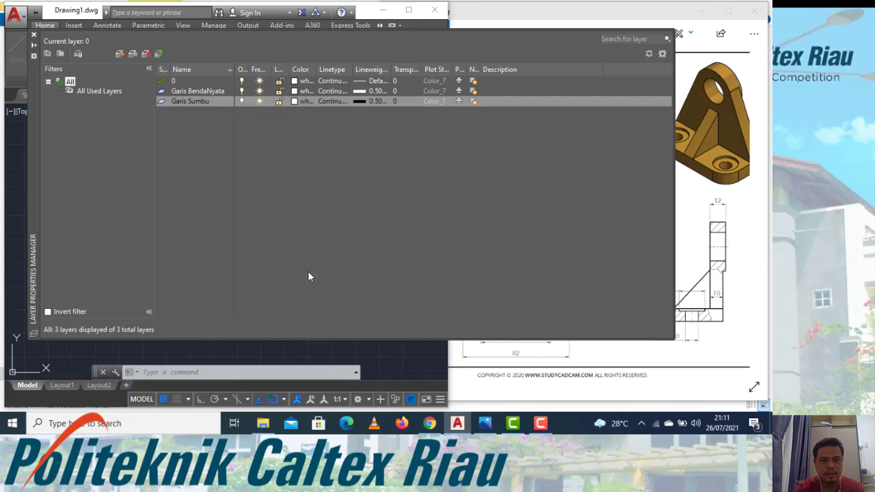
Assign CENTER linetype and 0.25 mm lineweight to the Garis Sumbu layer.
left_click(326, 102)
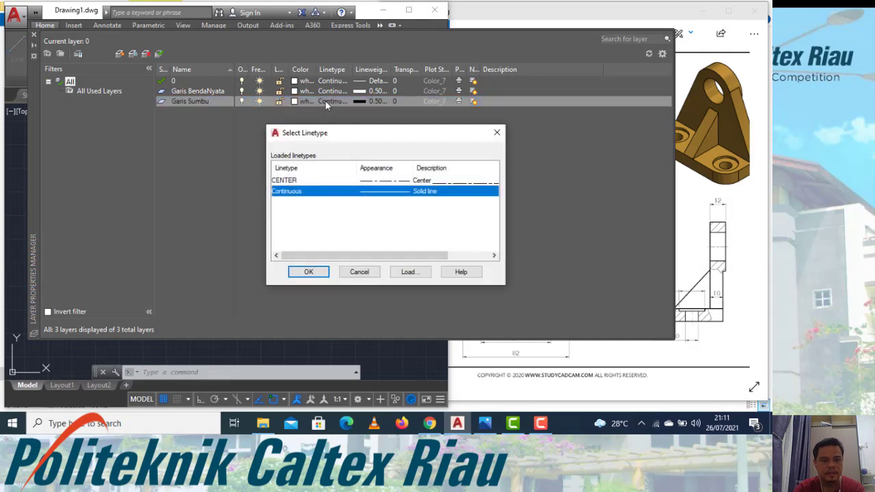
left_click(381, 181)
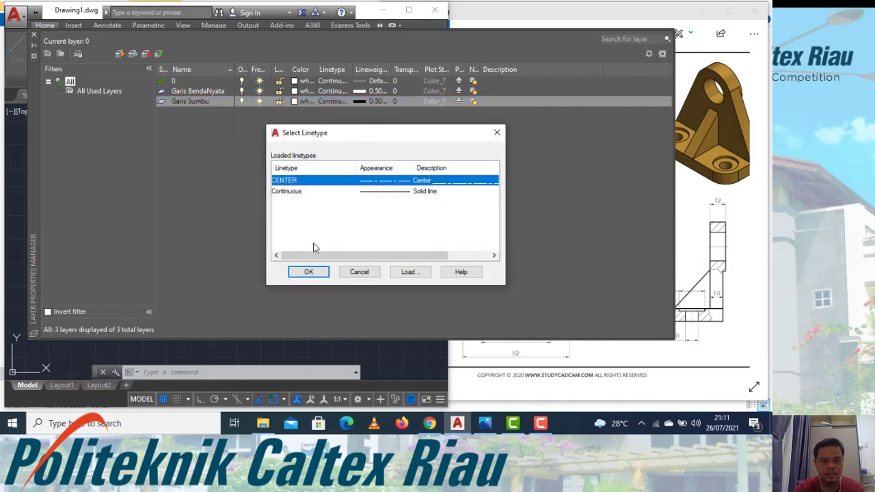
left_click(308, 272)
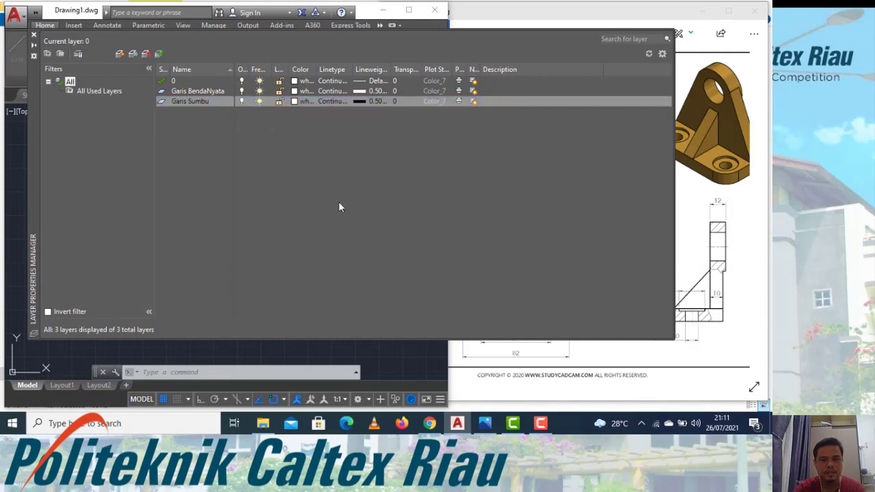
left_click(369, 101)
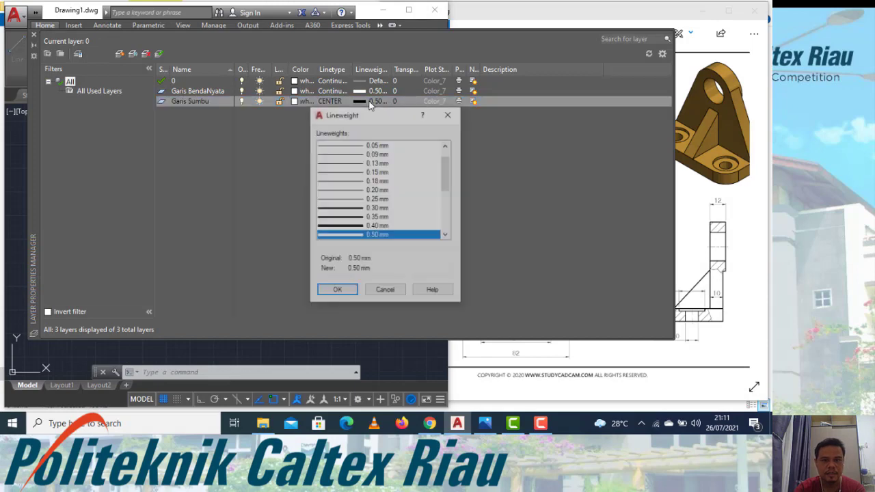
left_click(365, 200)
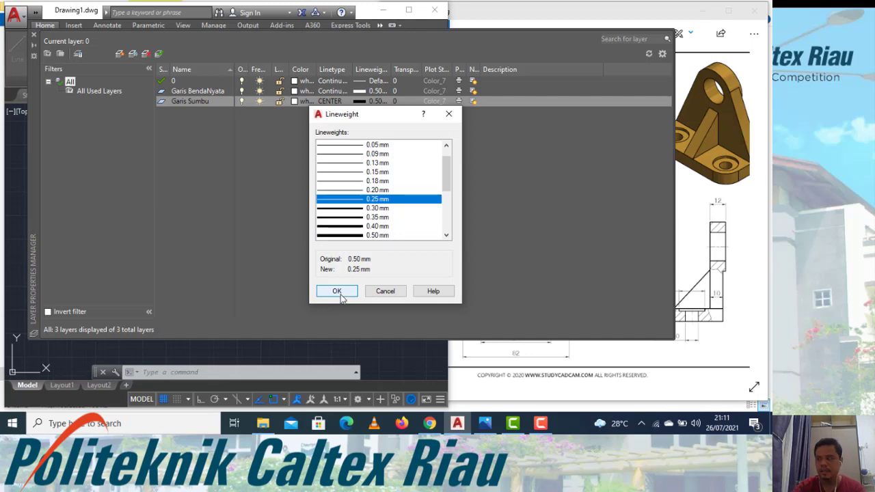
left_click(339, 292)
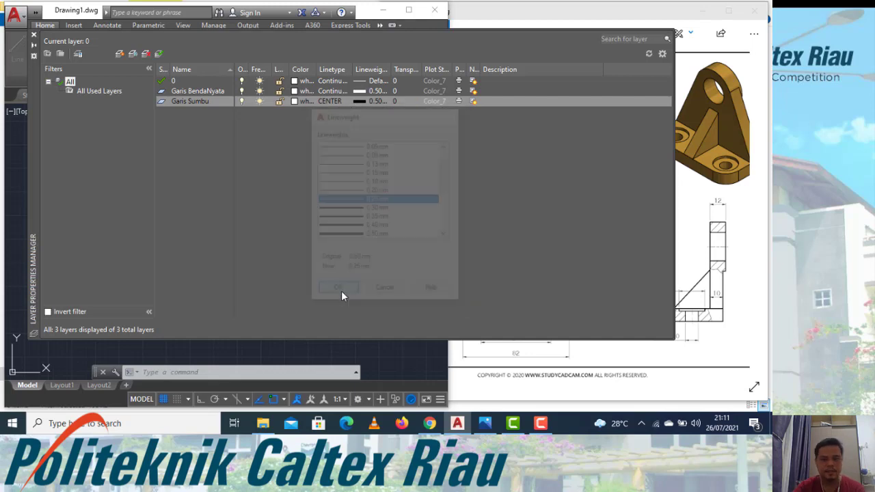
Add a Garis Arsir layer with Continuous linetype and 0.25 mm lineweight.
left_click(120, 55)
type("Garis Ars")
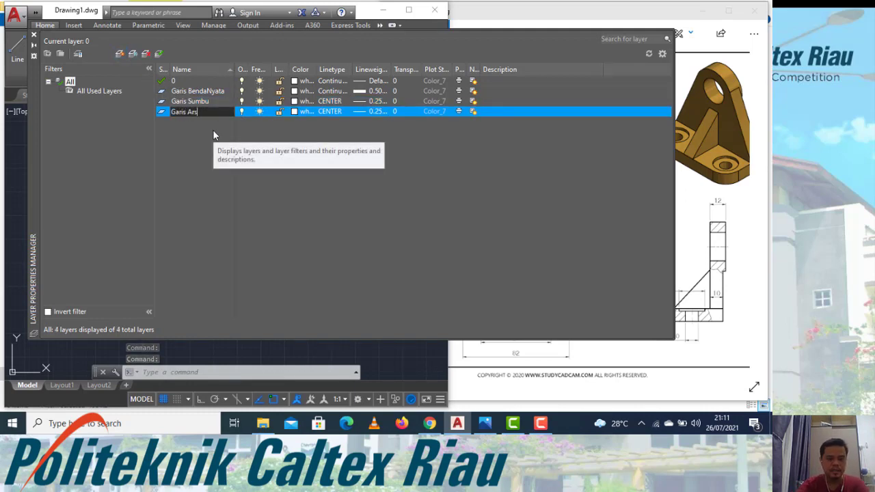
type("ir")
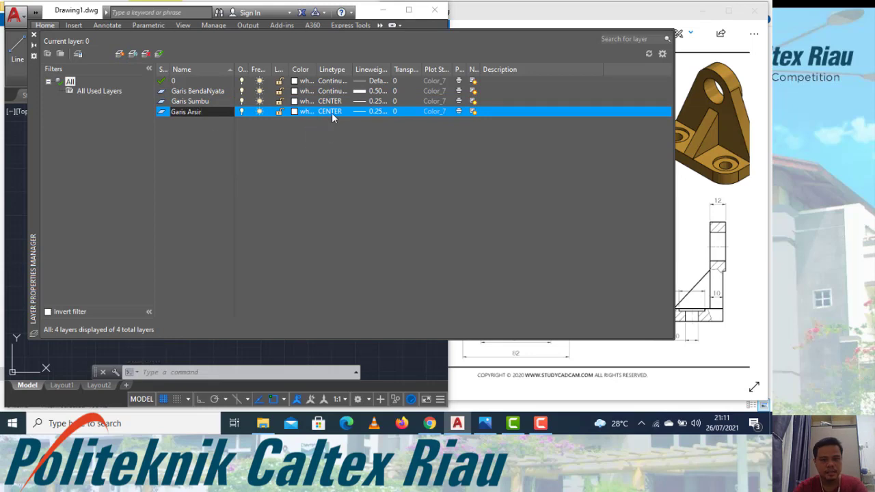
left_click(332, 112)
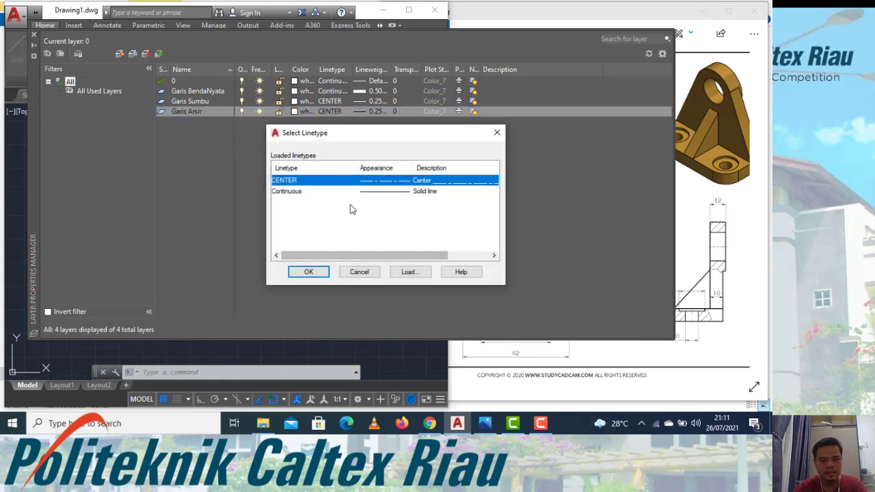
left_click(363, 191)
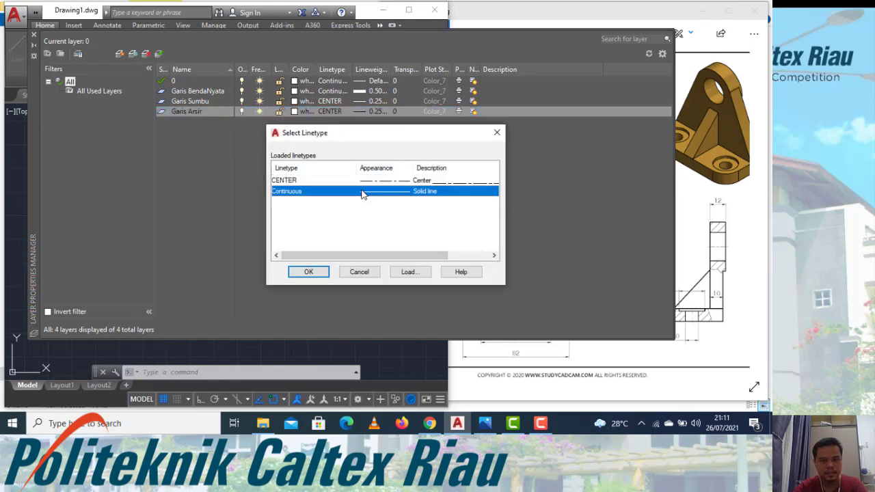
left_click(316, 273)
left_click(363, 112)
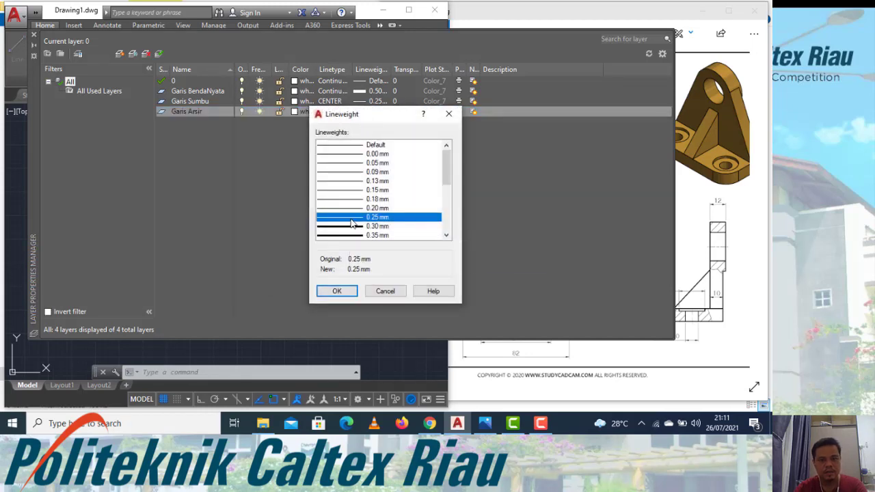
left_click(337, 291)
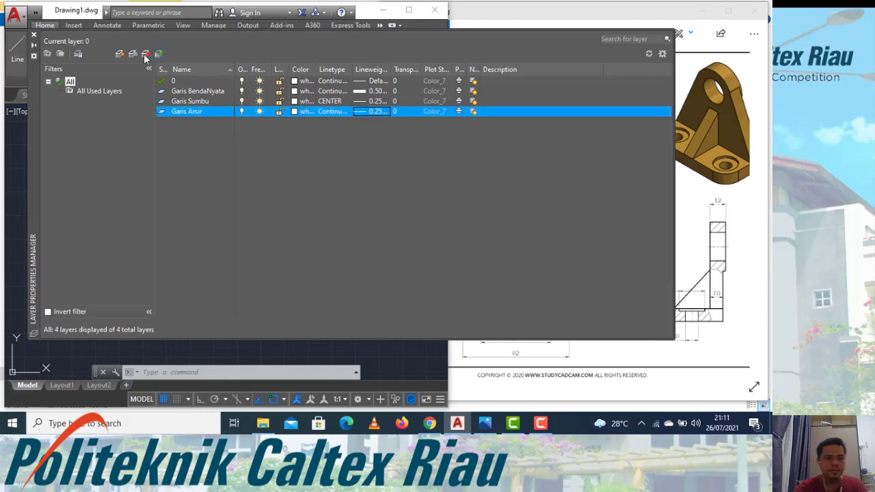
Add a red Garis Dimensi layer with 0.25 mm lineweight and close the layer manager.
left_click(119, 57)
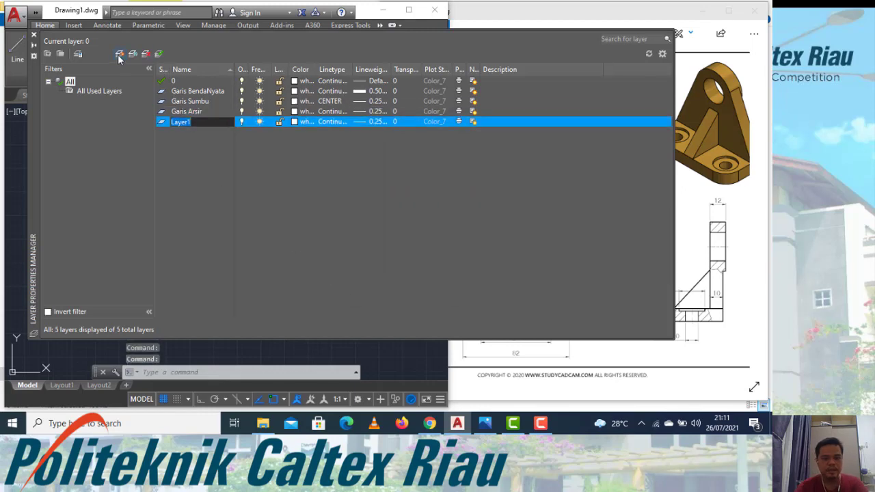
type("Gari")
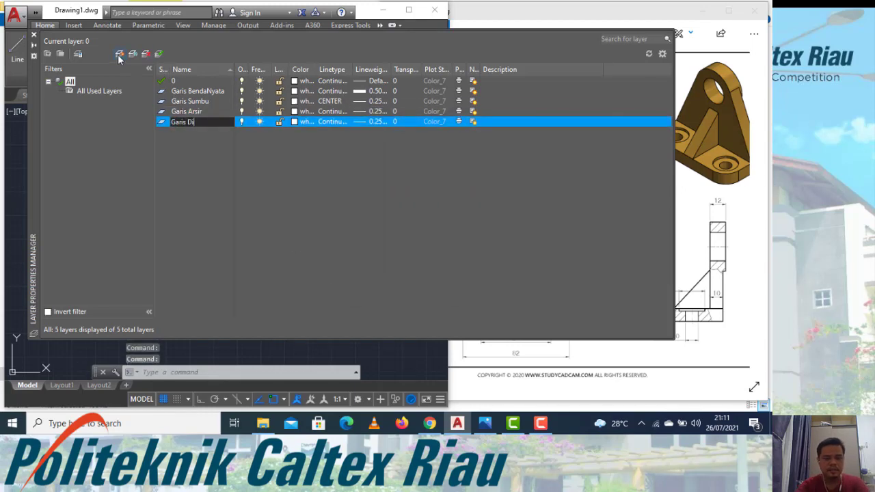
type("s Di")
key("Return")
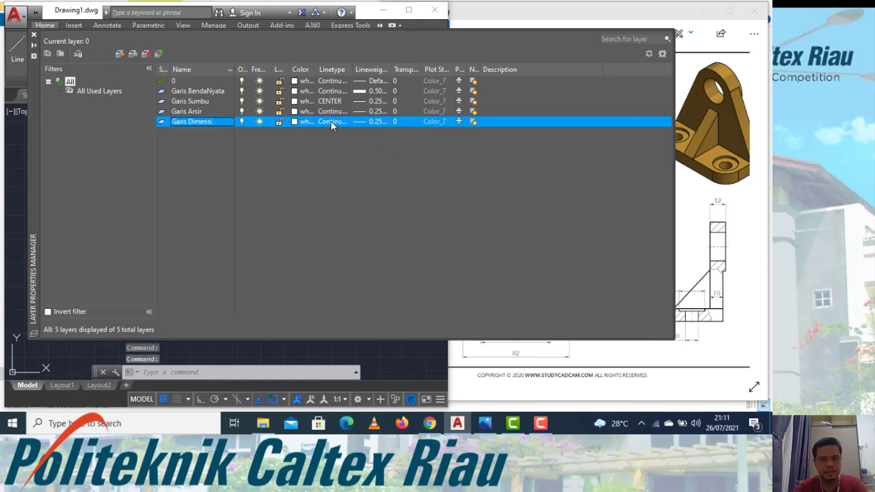
left_click(368, 122)
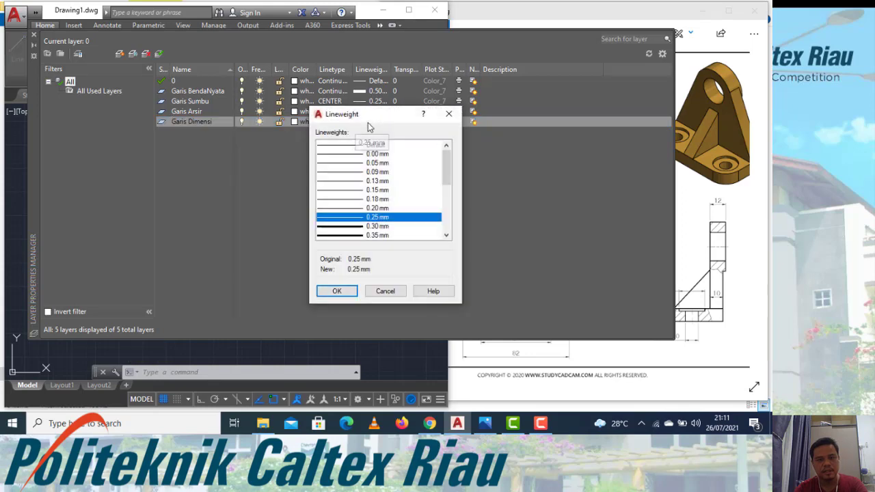
left_click(340, 293)
left_click(297, 121)
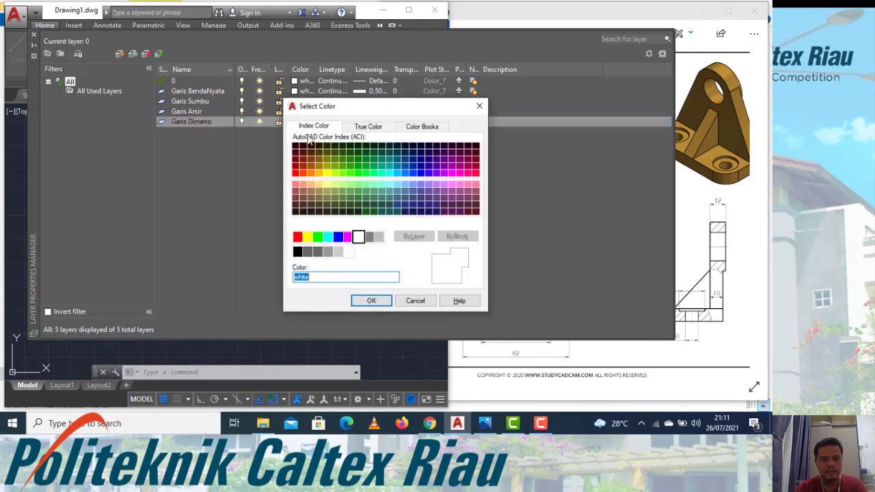
left_click(297, 237)
left_click(362, 302)
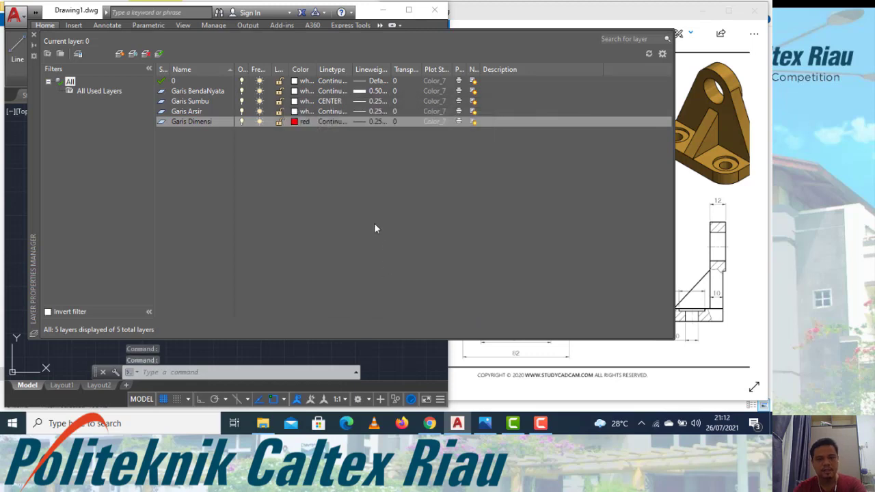
left_click(35, 36)
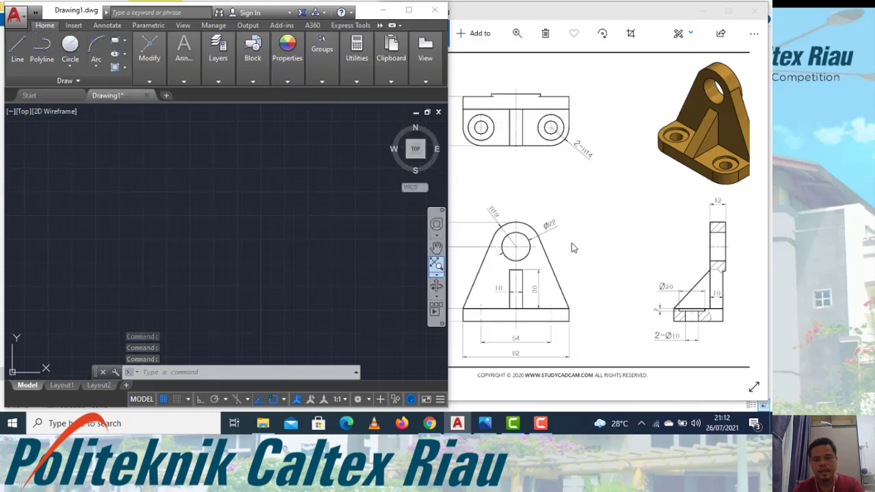
Check the reference image, then turn on Ortho mode during a trial line and cancel it.
left_click(552, 268)
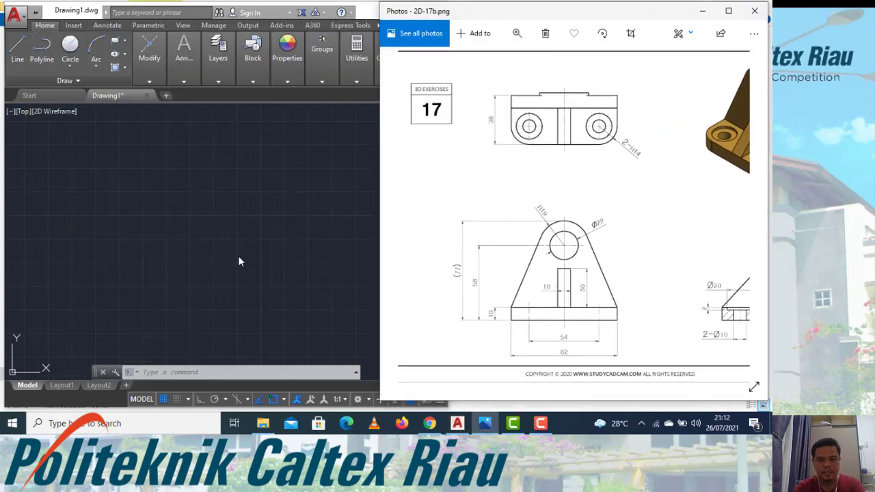
left_click(293, 260)
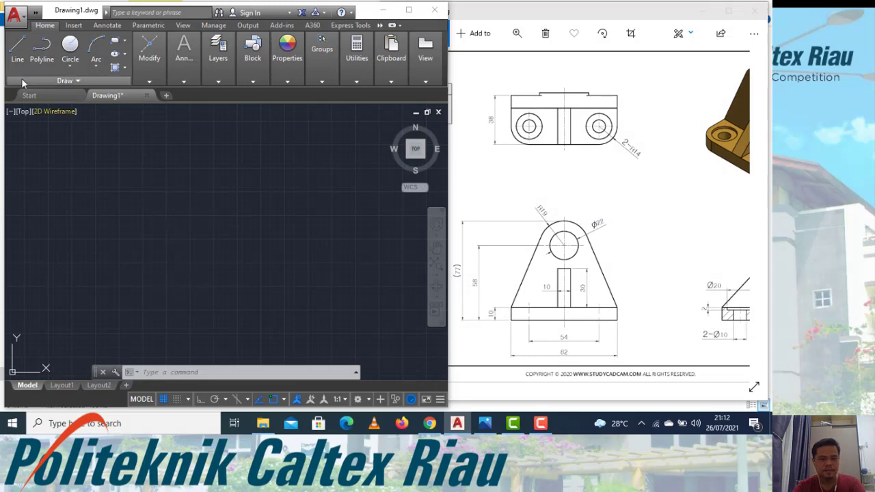
type("l")
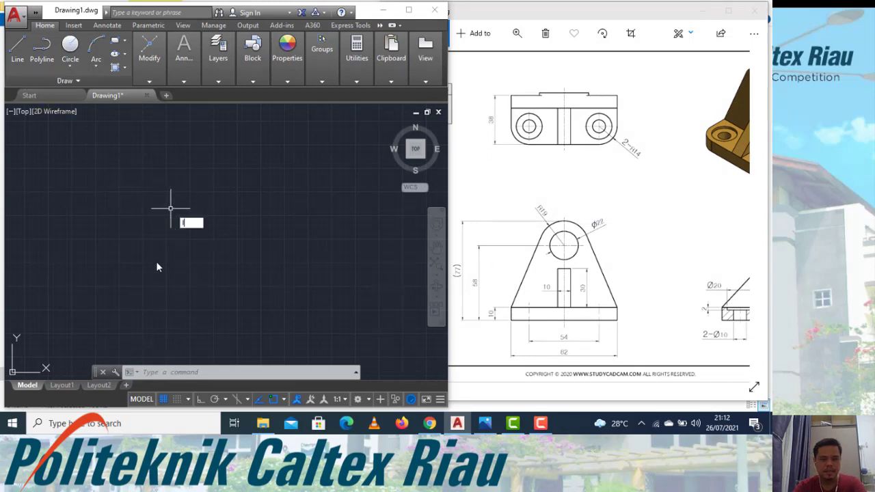
key("Return")
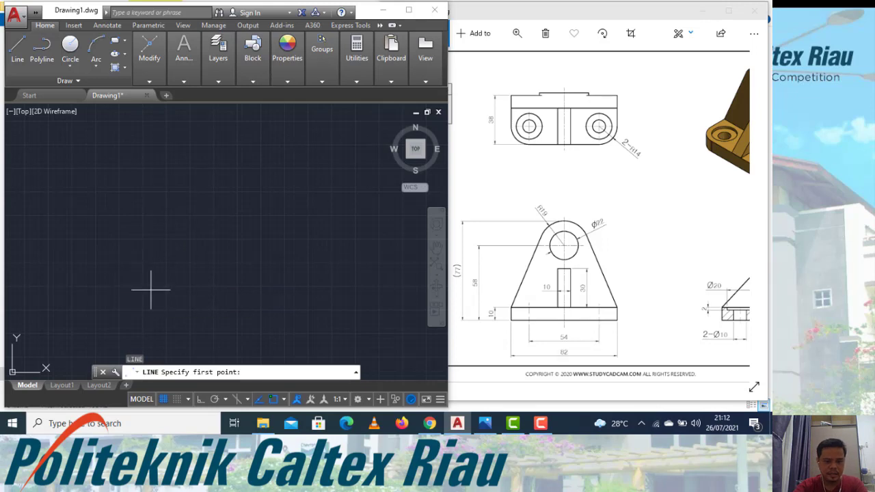
left_click(151, 289)
key("F8")
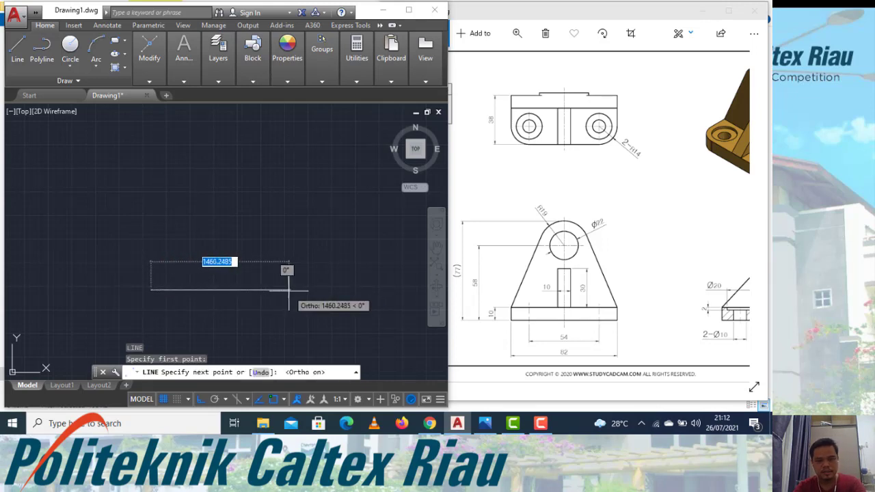
key("Escape")
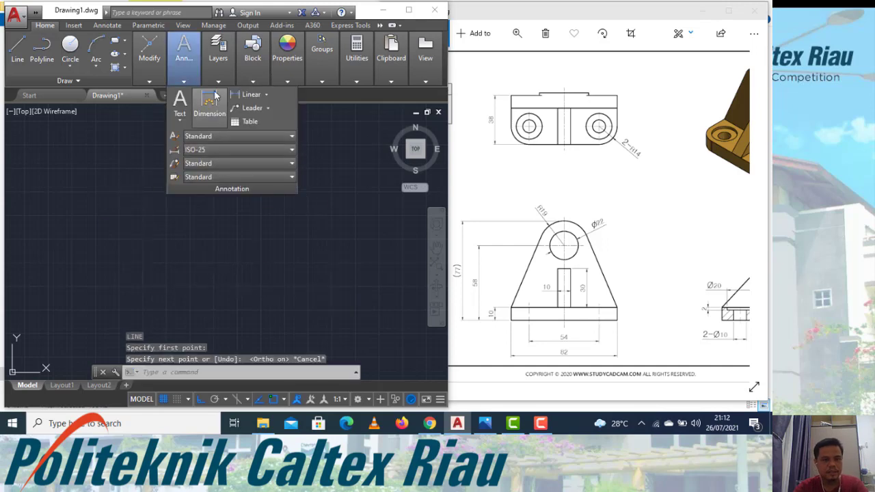
Make Garis BendaNyata the current layer from the Layers dropdown.
left_click(218, 83)
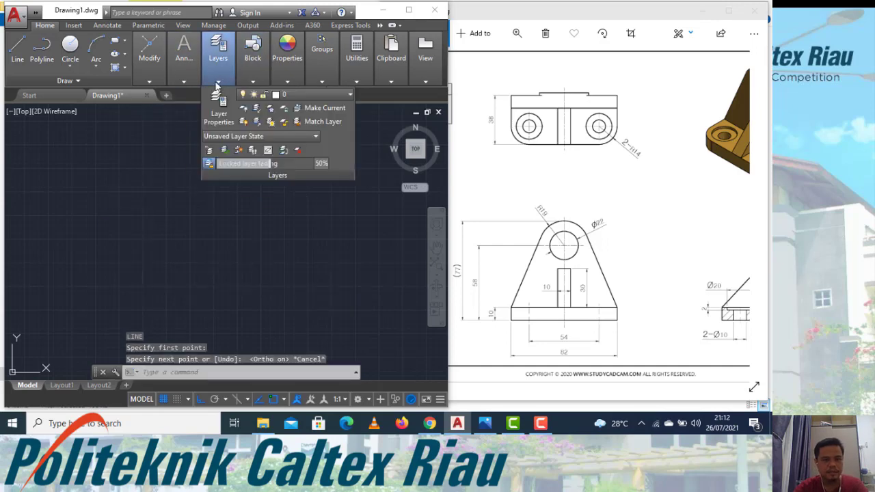
left_click(308, 95)
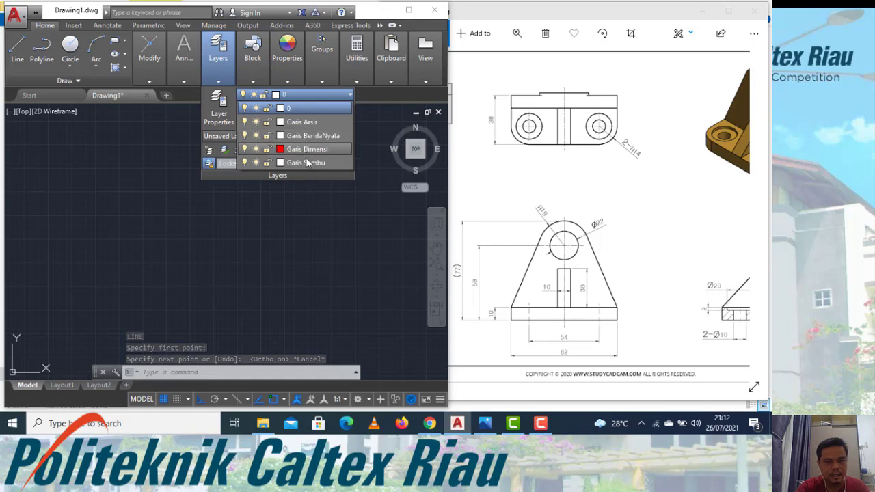
left_click(301, 136)
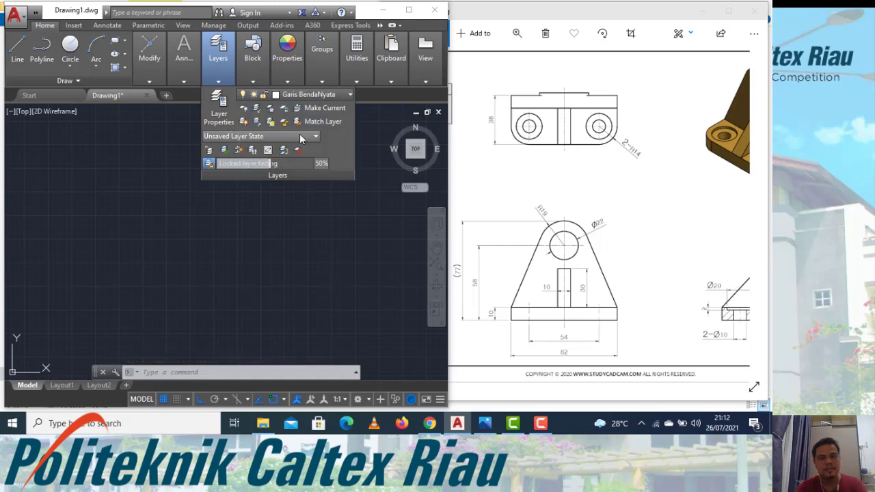
type("l")
key("Return")
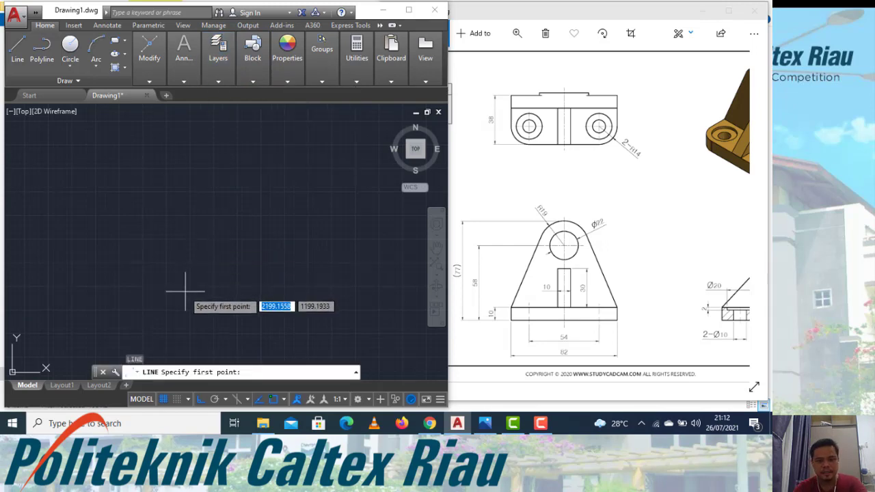
Draw the base rectangle with edges 82 right, 10 up, 82 left, closing at the start corner.
left_click(178, 295)
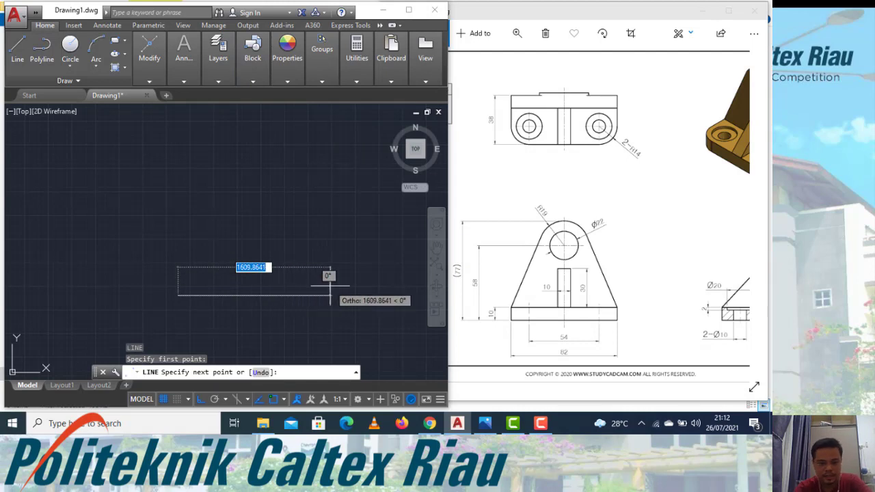
type("82")
key("Return")
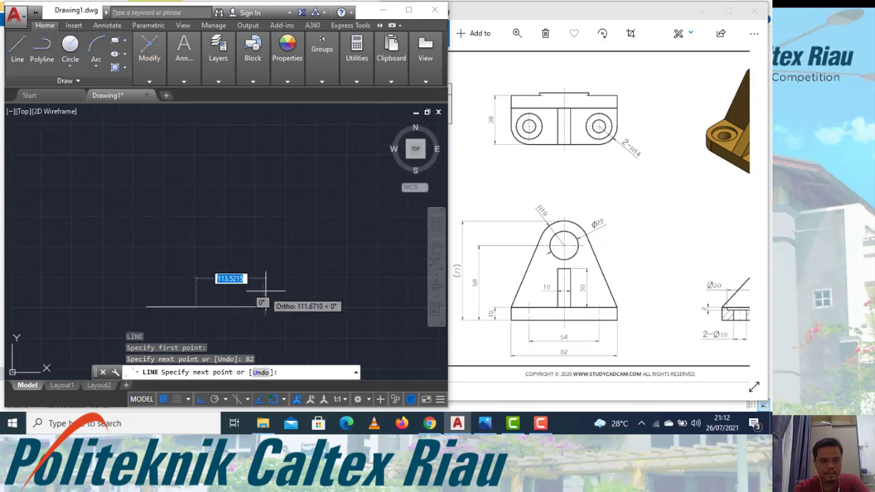
scroll(171, 312, "up", 5)
scroll(169, 290, "up", 2)
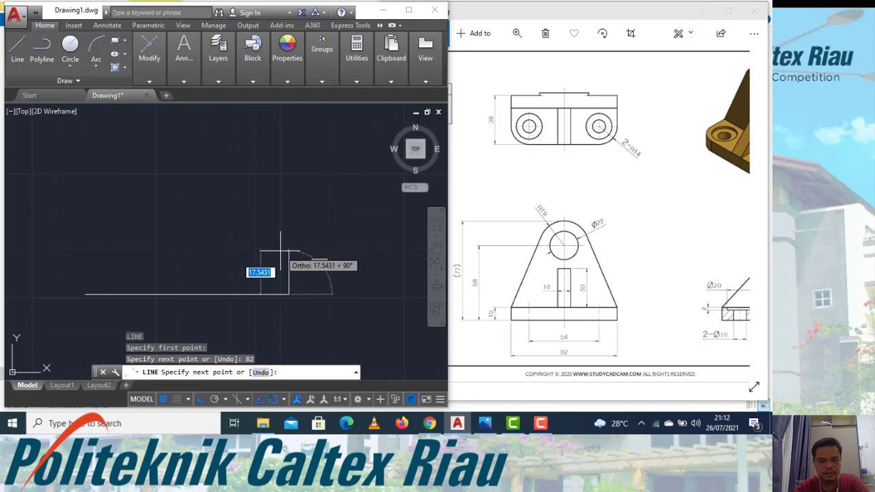
type("10")
key("Return")
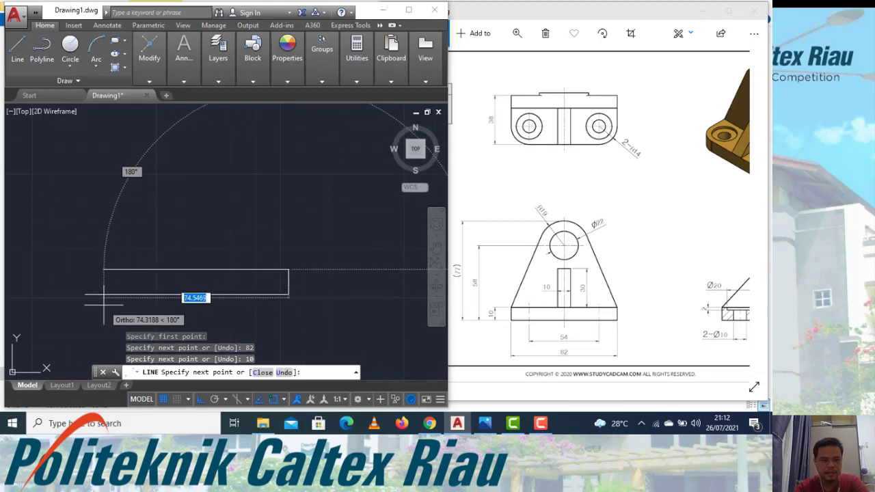
type("82")
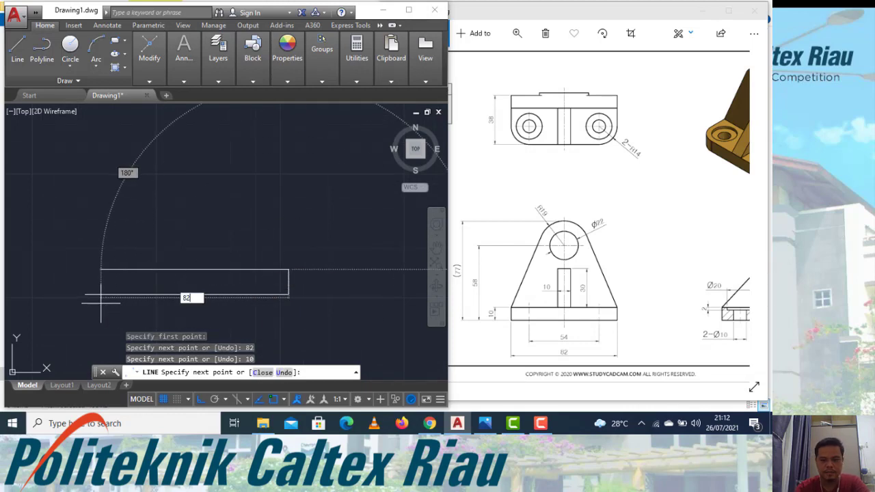
key("Return")
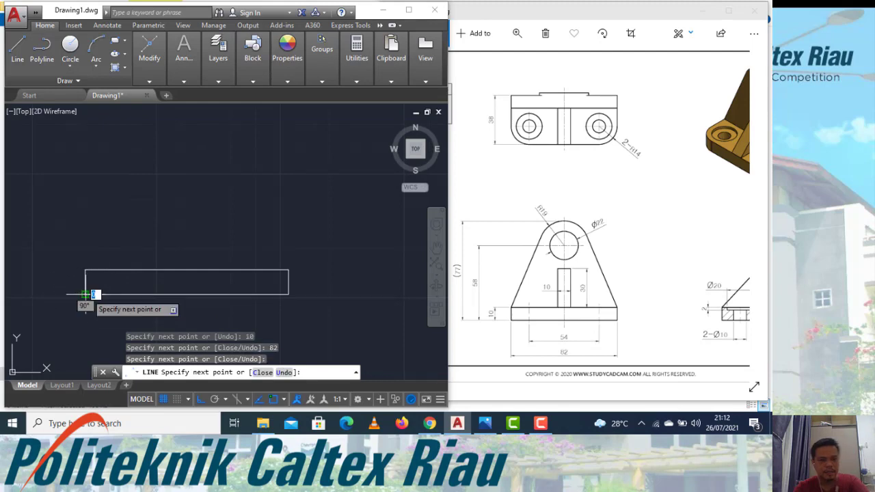
left_click(85, 270)
key("Escape")
type("lw")
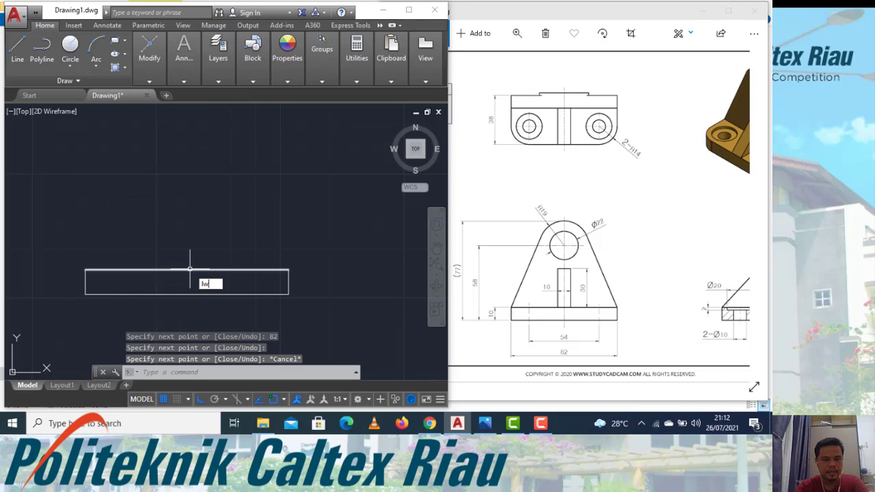
Turn on Display Lineweight so the base's 0.50 mm outlines appear thick.
key("Return")
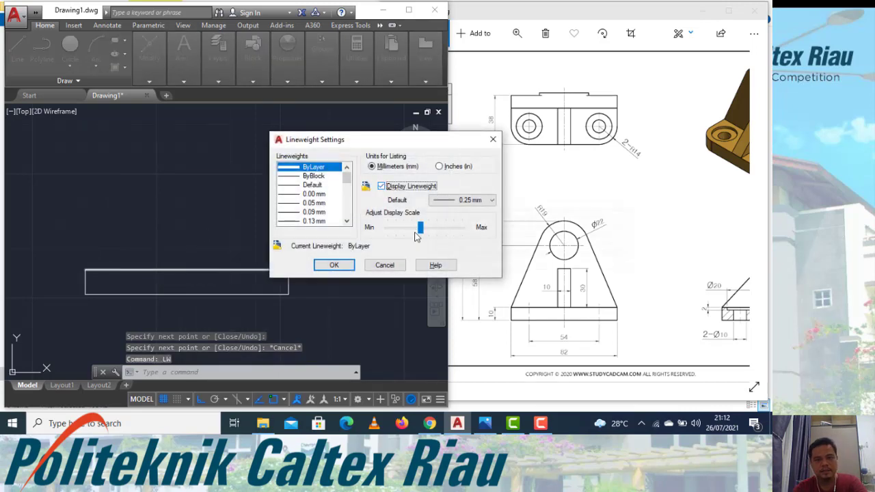
left_click(333, 266)
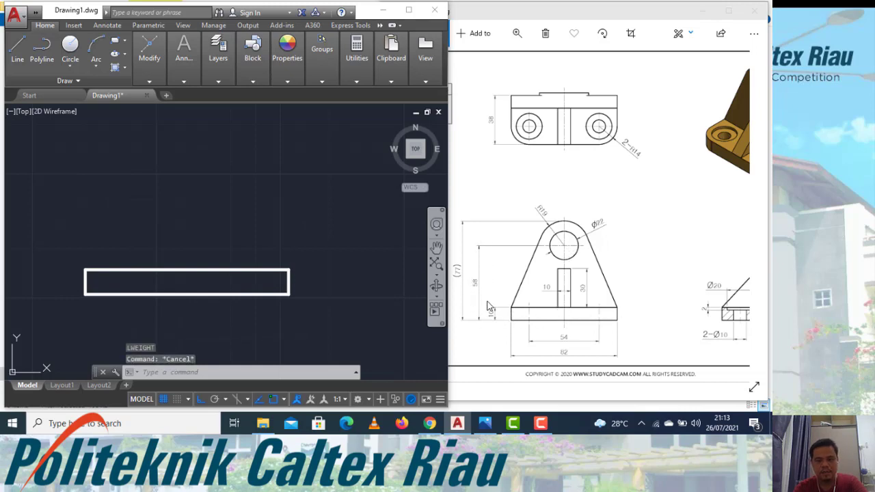
type("l")
key("Return")
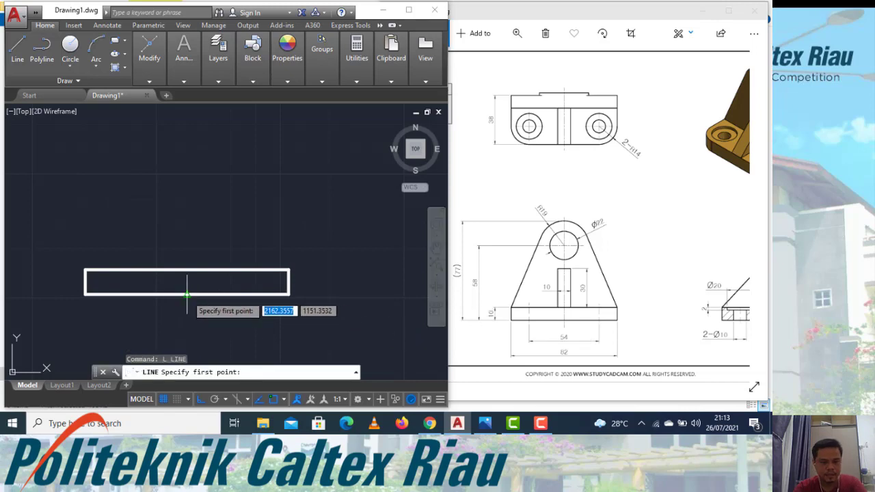
Draw a 58-unit vertical line up from the base's bottom midpoint.
left_click(186, 294)
type("58")
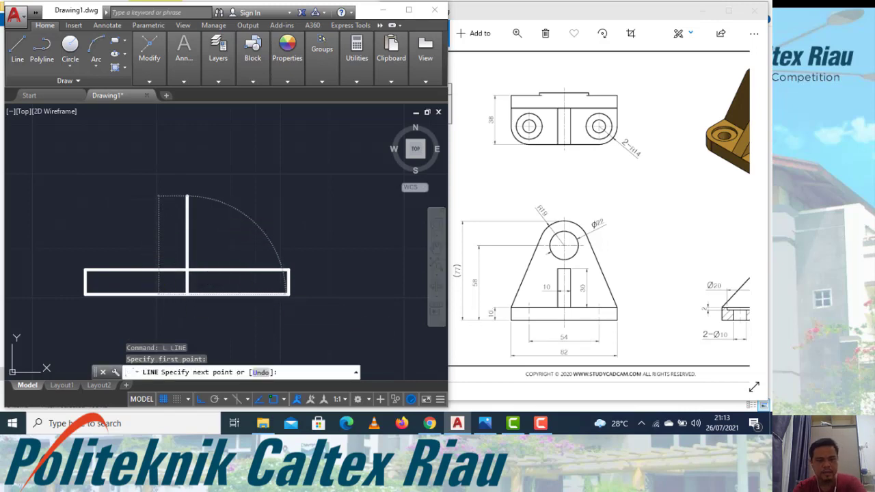
key("Return")
key("Return")
mouse_move(240, 174)
middle_mouse_down()
mouse_move(303, 199)
mouse_move(295, 199)
middle_mouse_up()
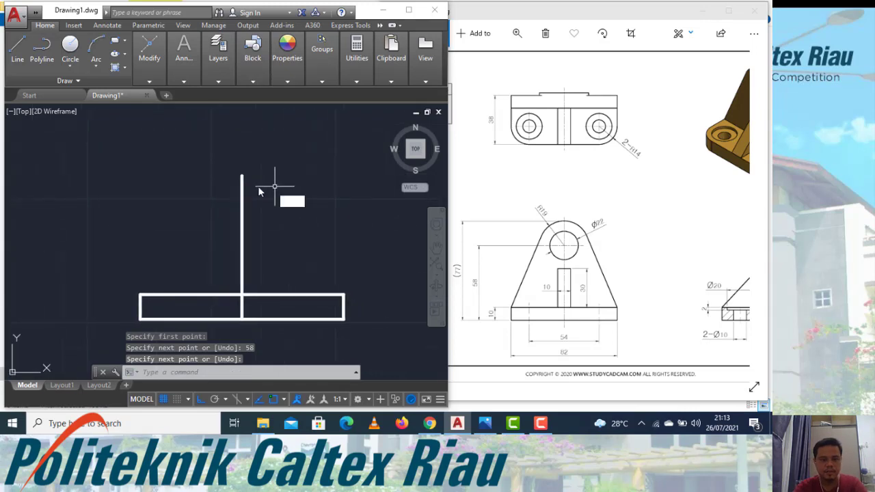
Draw a 22-diameter hole circle and a radius-19 outer circle centred on the line's top end.
type("c")
key("Return")
left_click(241, 176)
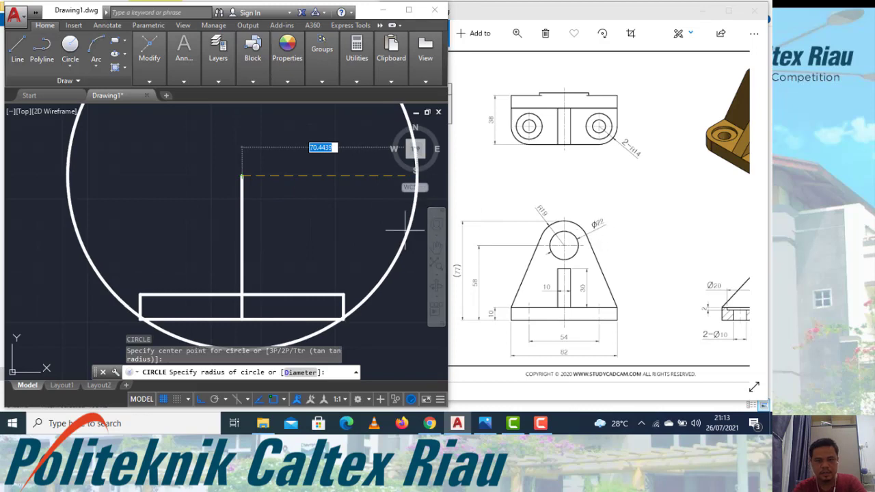
type("d")
key("Return")
type("22")
key("Return")
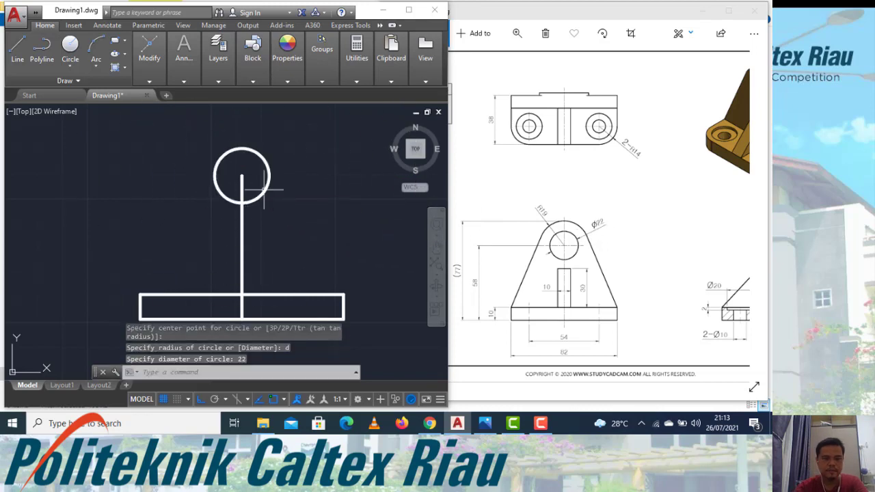
key("Return")
left_click(241, 177)
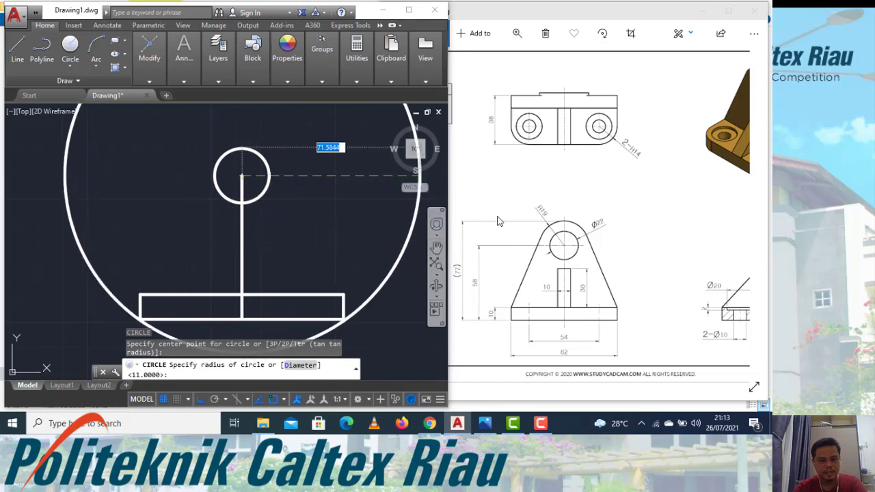
key("Return")
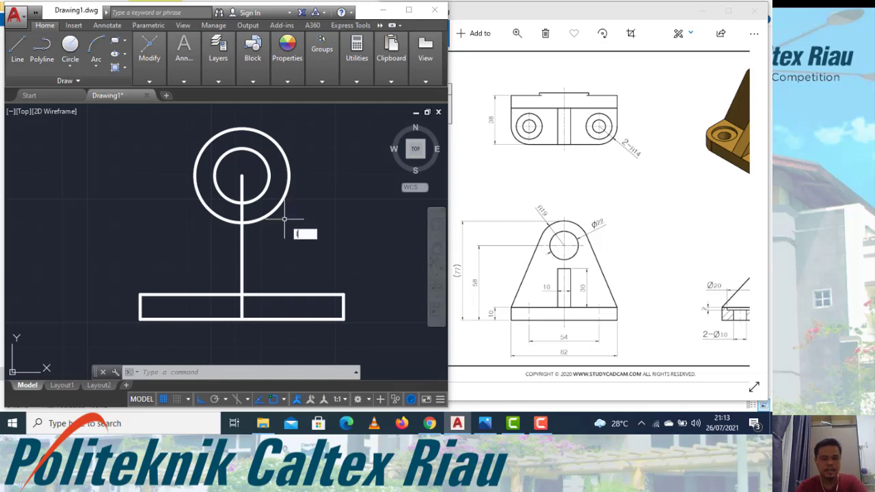
key("Return")
Draw side lines from the base's top-left and top-right corners tangent to the outer circle.
type("ta")
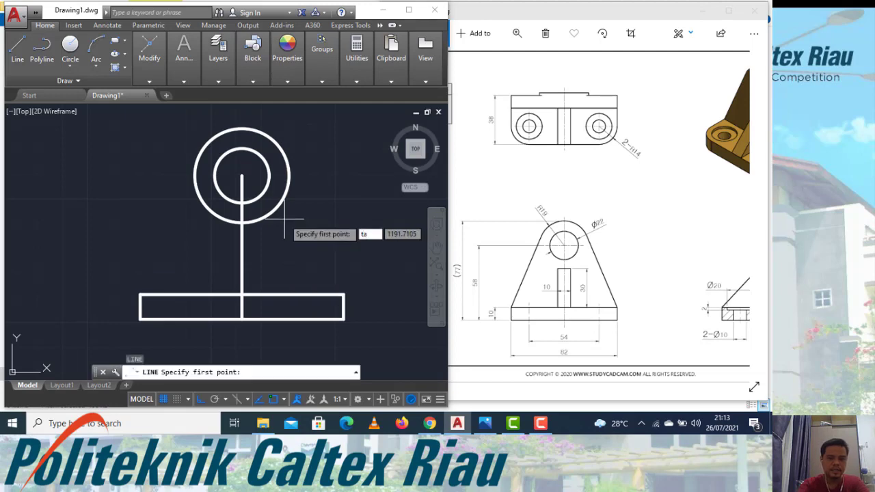
type("n")
key("Return")
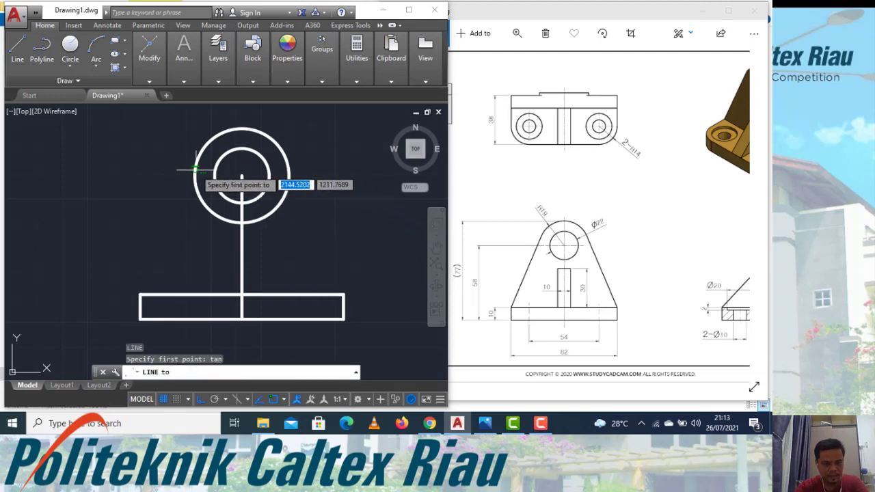
left_click(196, 170)
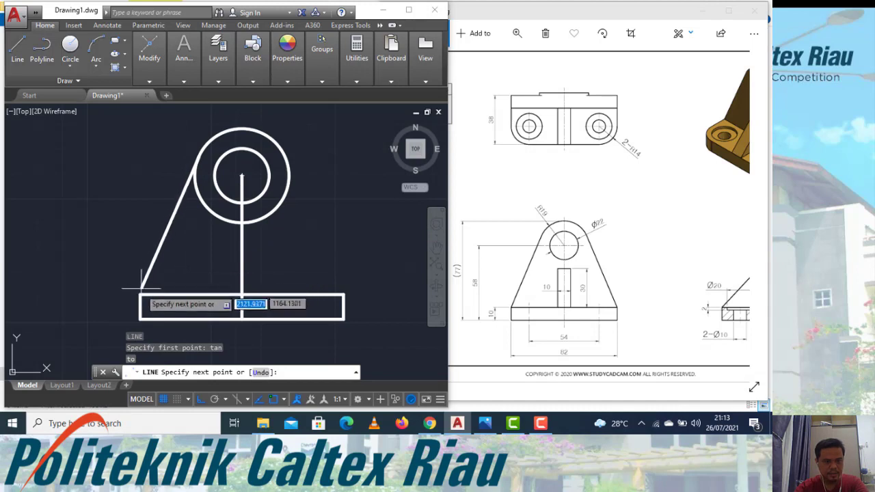
left_click(139, 294)
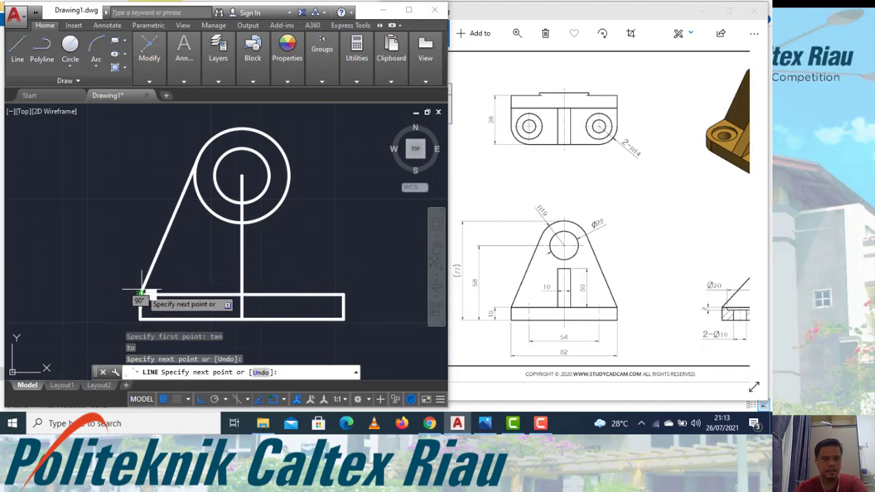
key("Return")
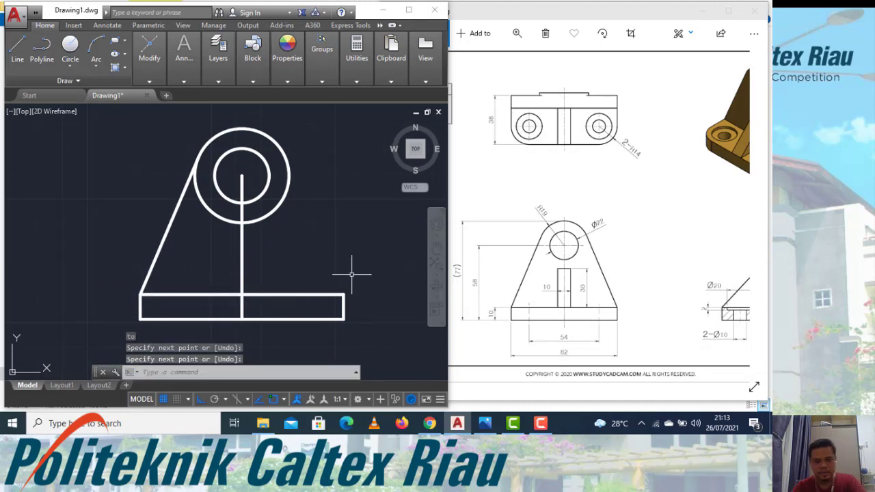
key("Return")
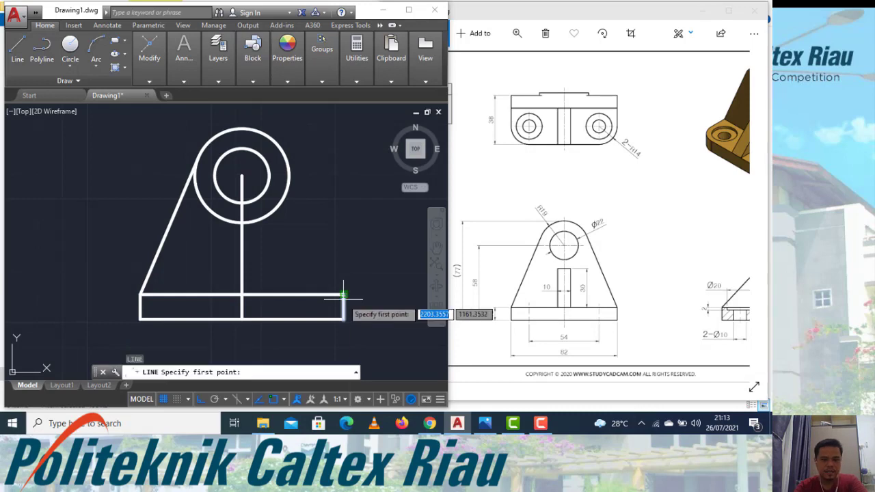
left_click(343, 296)
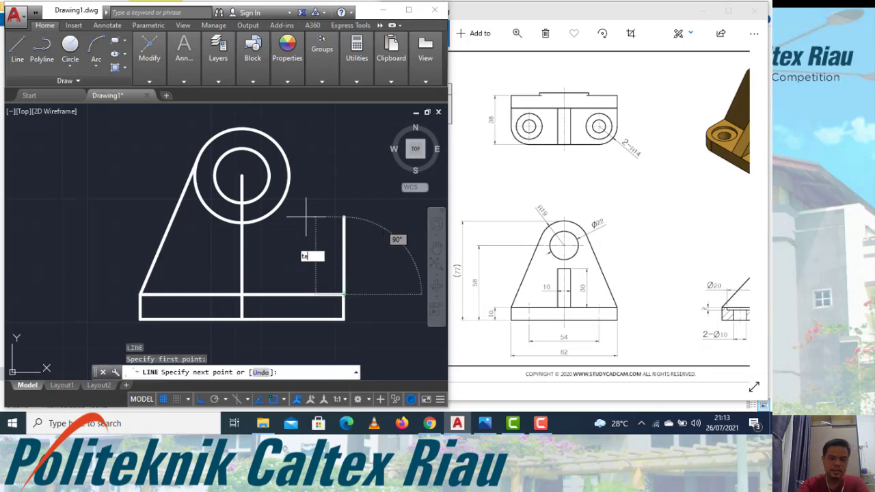
type("tan")
key("Return")
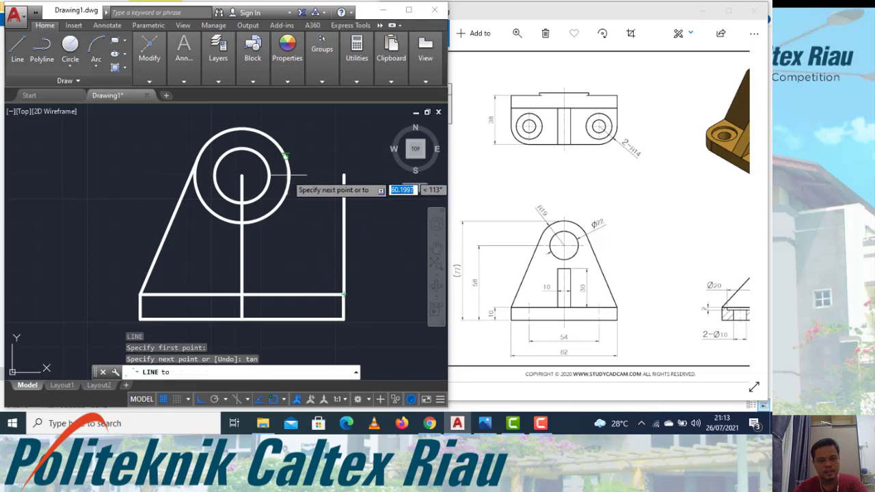
left_click(285, 158)
key("Escape")
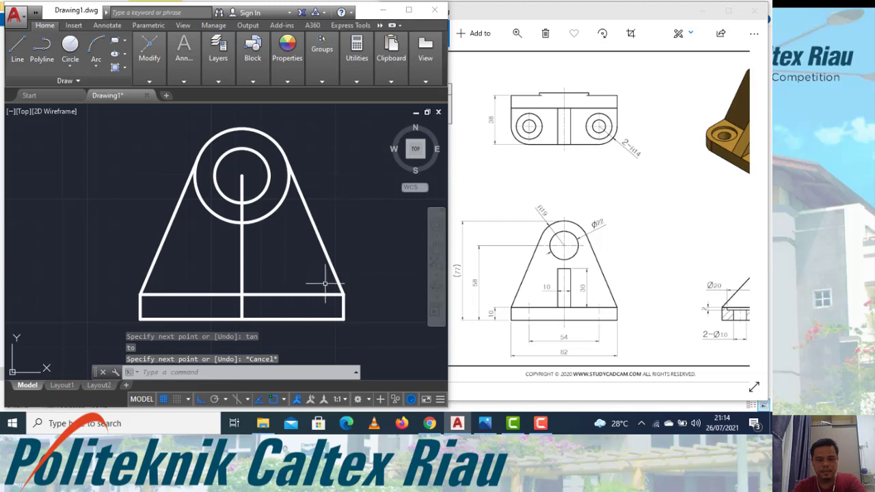
left_click(260, 266)
Erase the vertical centre line from the front view.
left_click(222, 263)
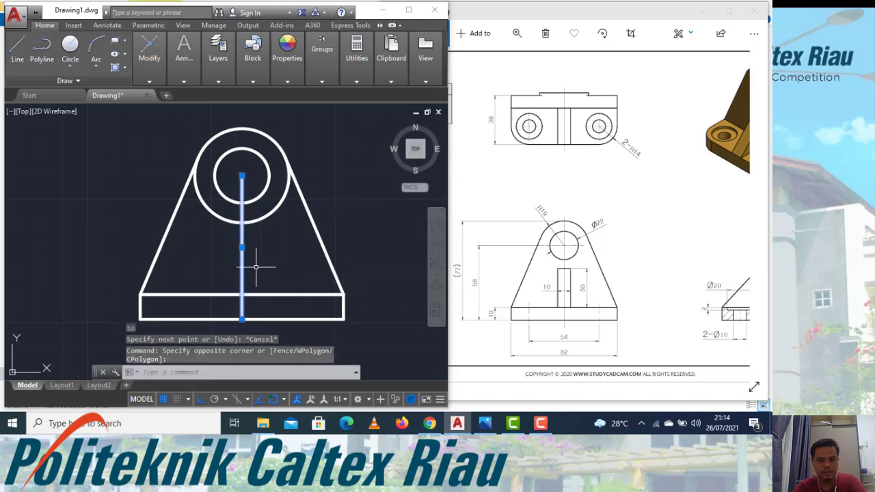
key("Escape")
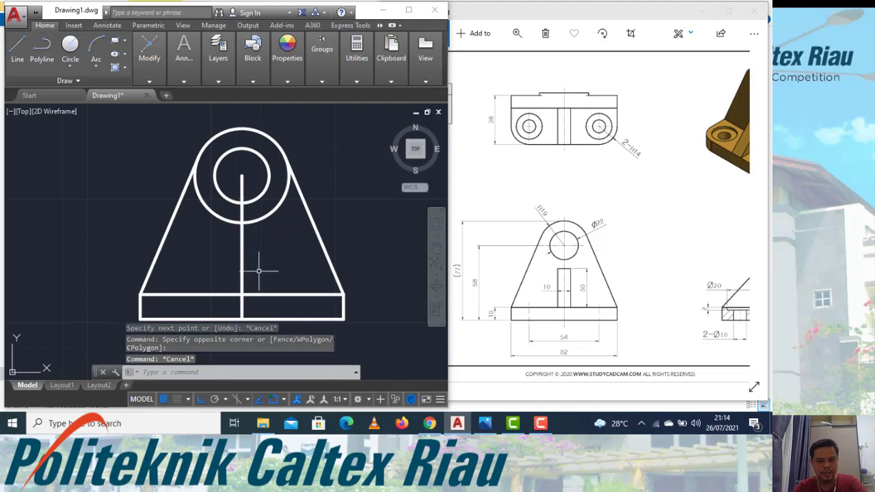
left_click(259, 272)
left_click(229, 263)
type("e")
key("Return")
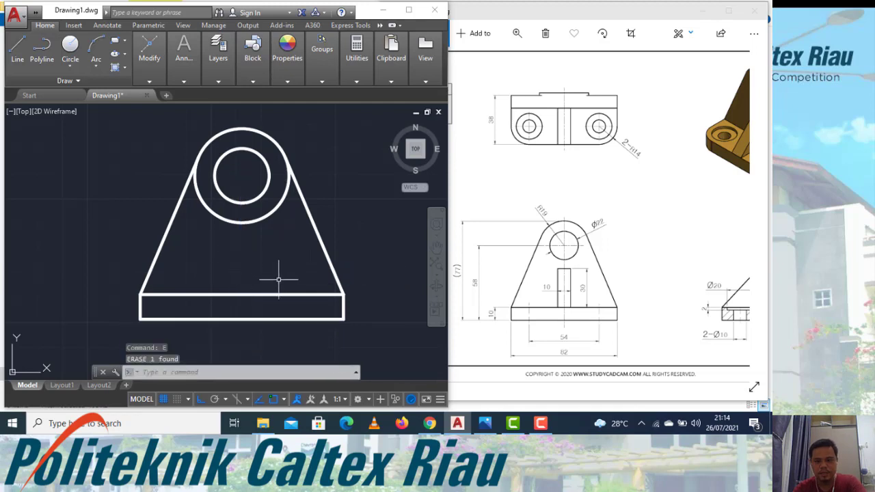
Draw the rib outline from the base midpoint: 5 right, 30 up, 10 left, back down to the base.
type("l")
key("Return")
left_click(243, 295)
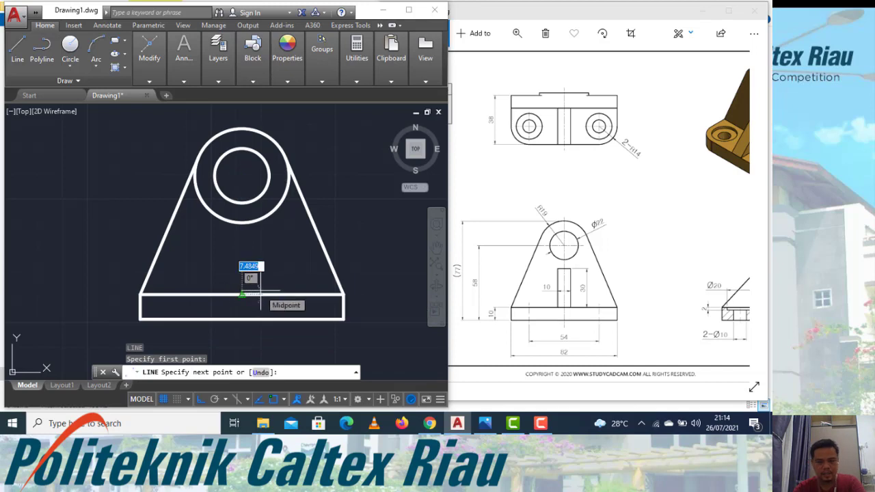
type("5")
key("Return")
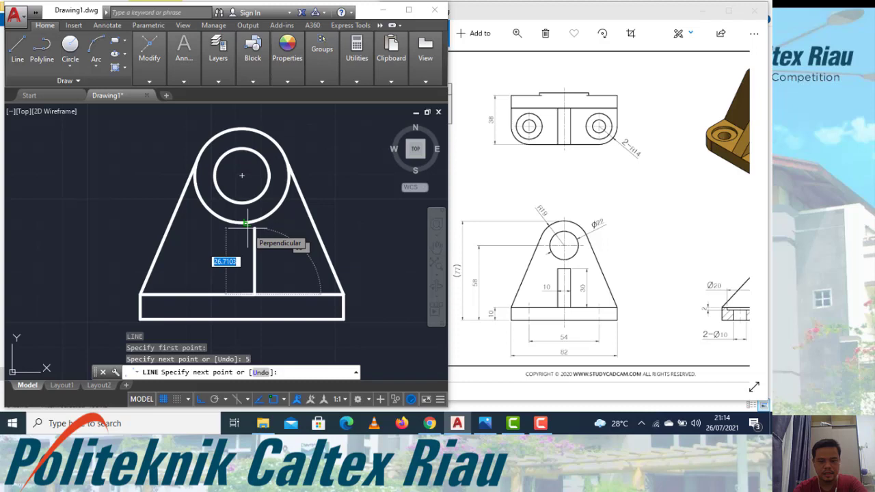
type("30")
key("Return")
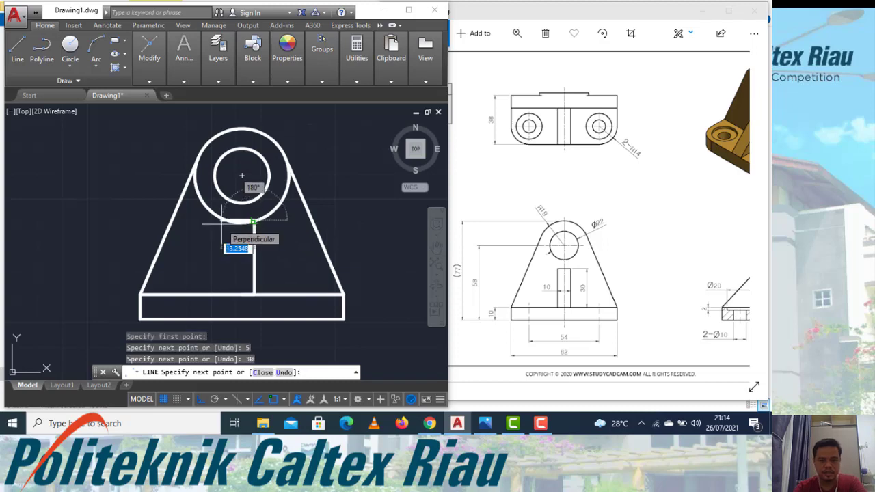
type("10")
key("Return")
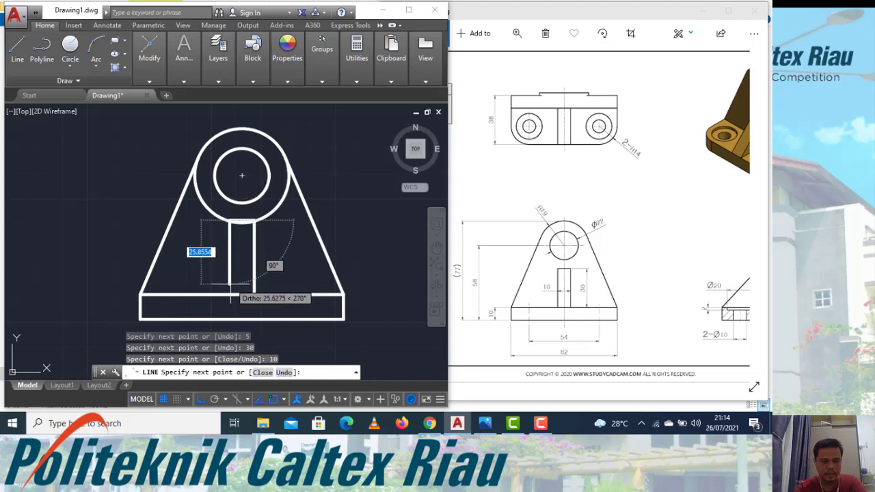
left_click(230, 294)
key("Escape")
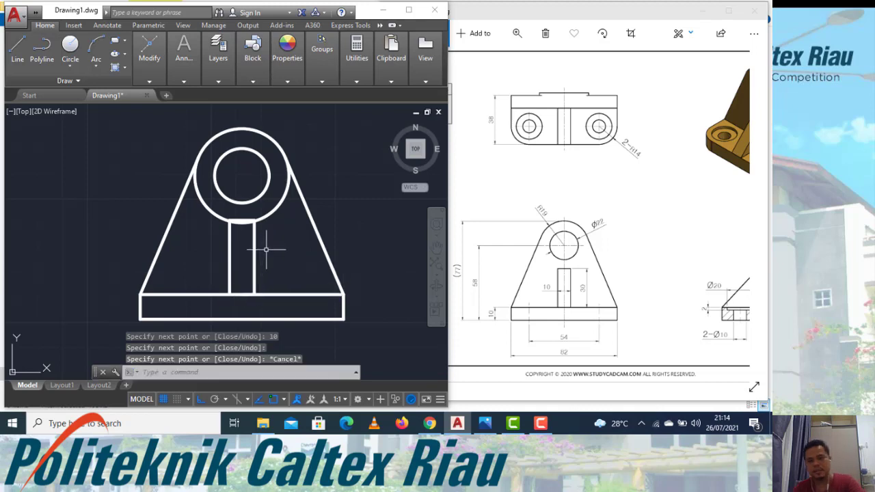
Compare the front view against the reference image and shift the view left.
scroll(266, 250, "up", 3)
scroll(227, 253, "down", 1)
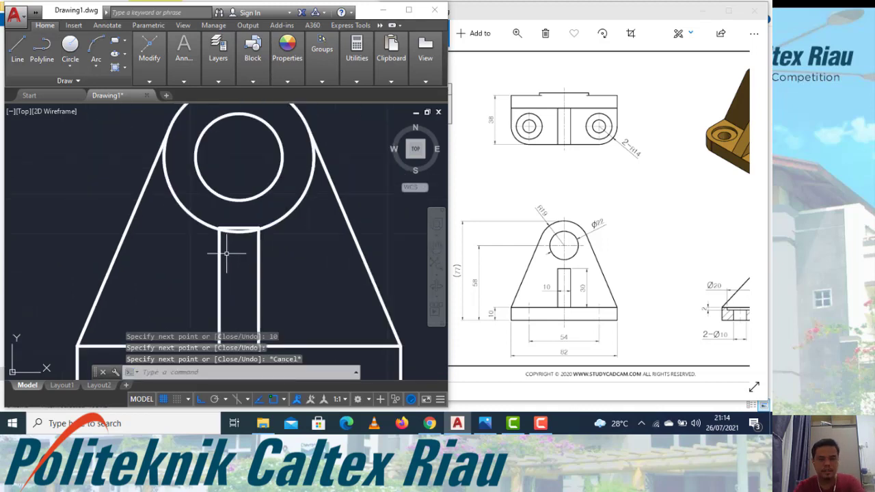
scroll(227, 253, "down", 2)
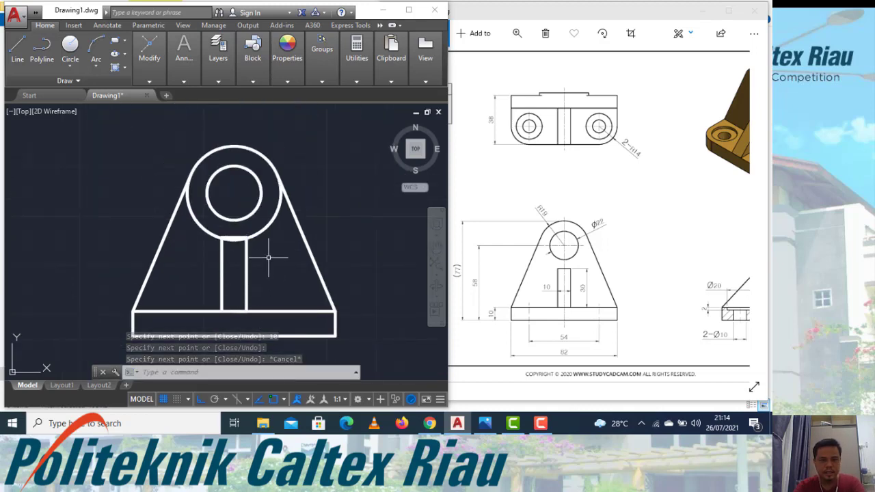
scroll(268, 257, "up", 1)
scroll(274, 276, "down", 1)
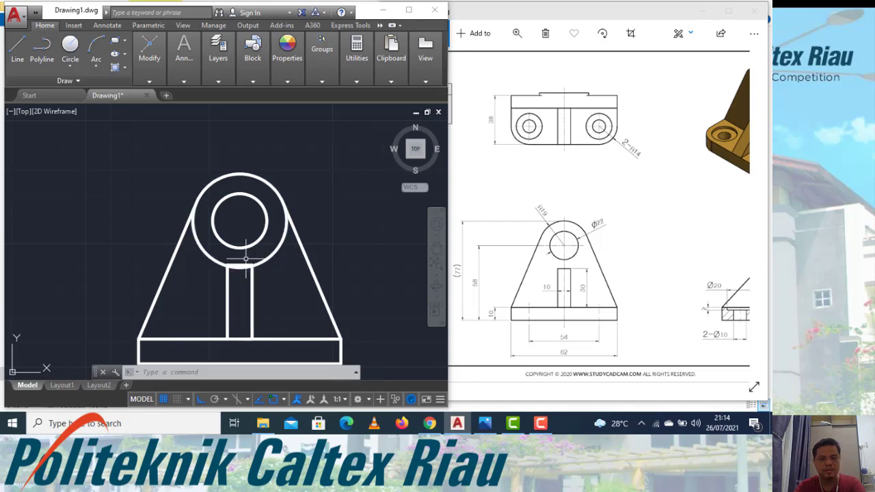
left_click(697, 304)
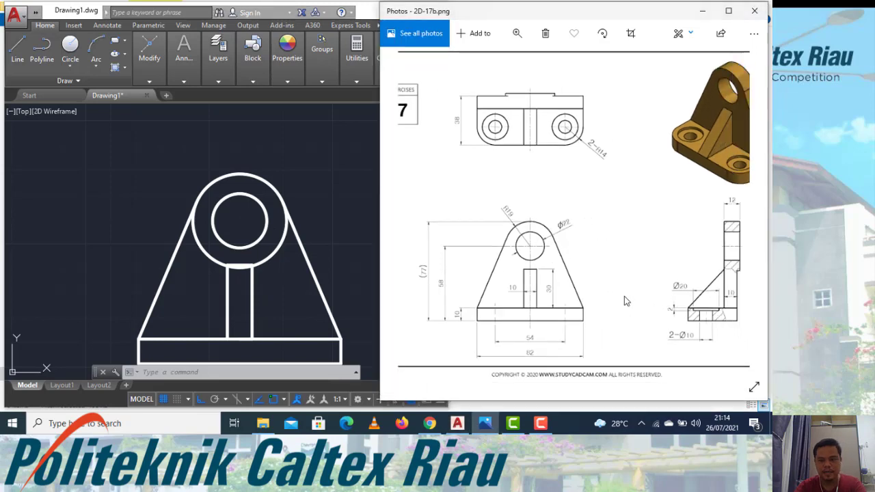
left_click(339, 282)
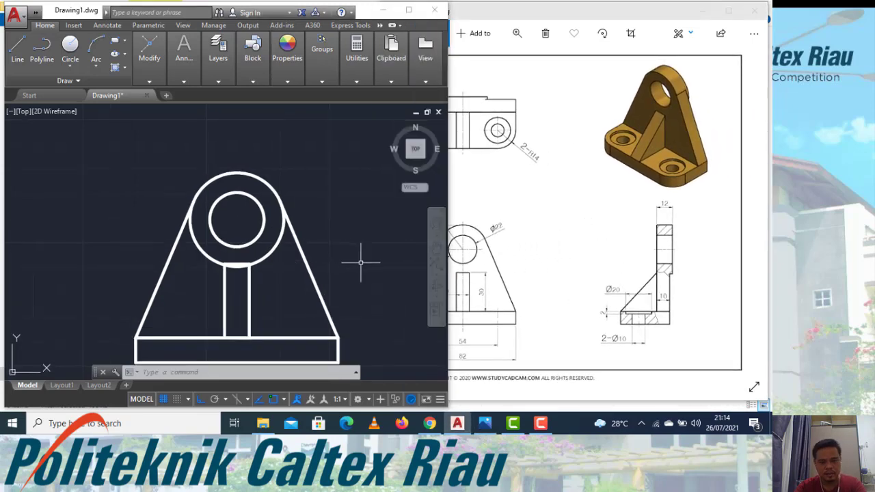
middle_click_drag(361, 262, 246, 239)
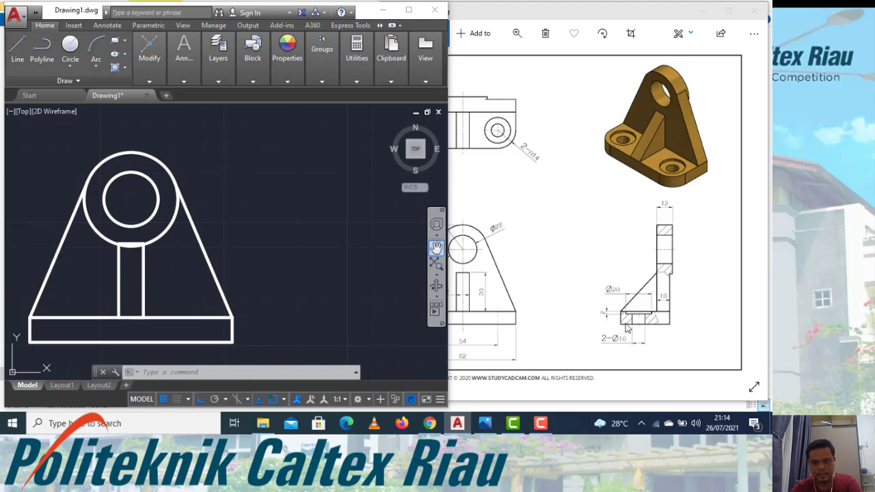
Extend the base's bottom and top edges to the right of the front view.
key("Escape")
key("Escape")
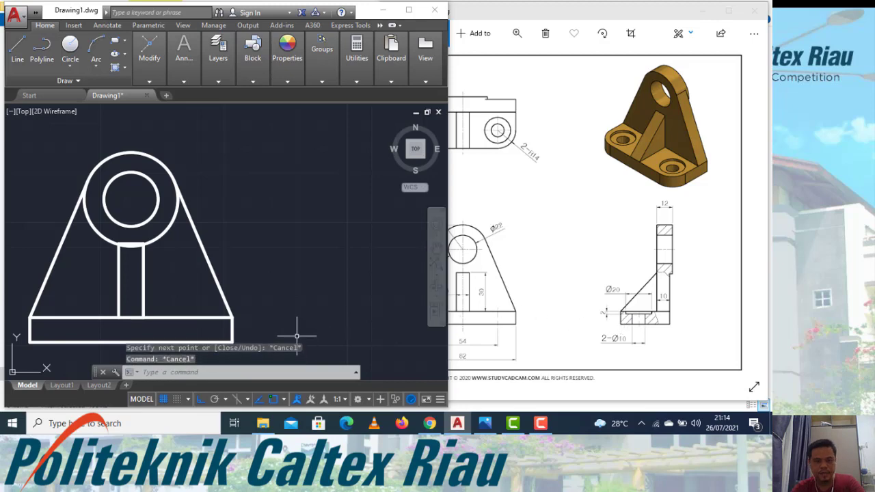
type("l")
key("Return")
left_click(232, 341)
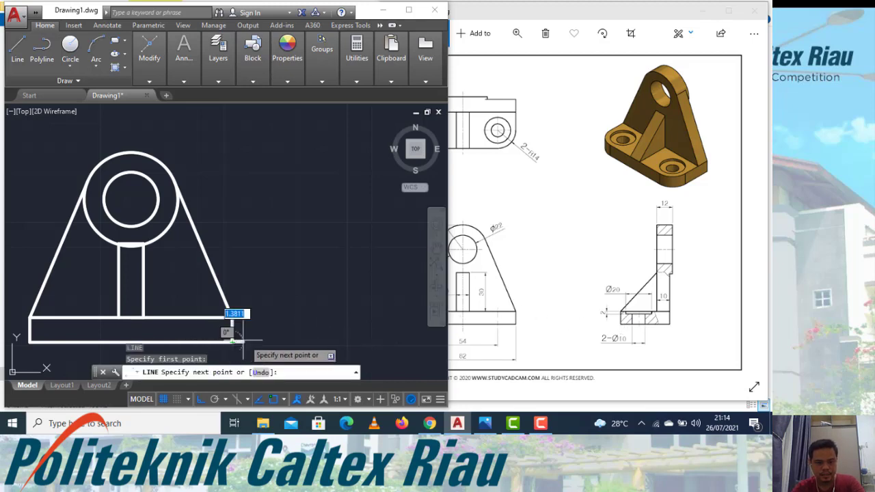
left_click(332, 339)
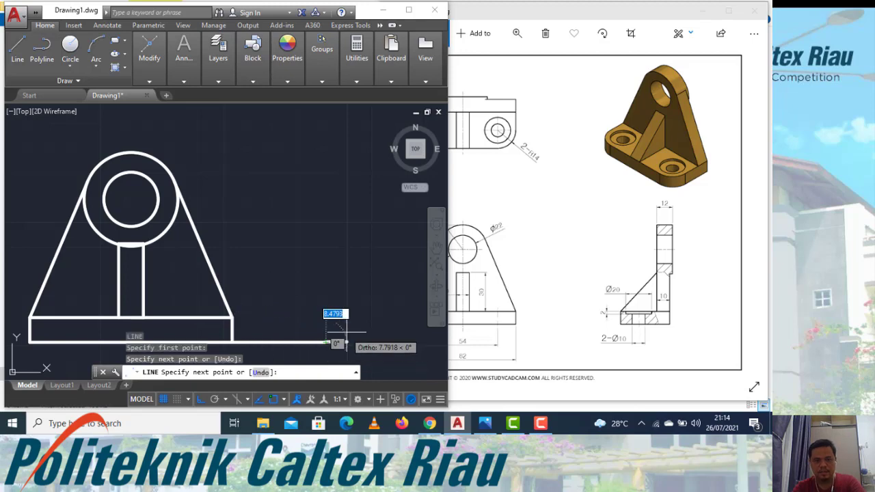
key("Escape")
key("Return")
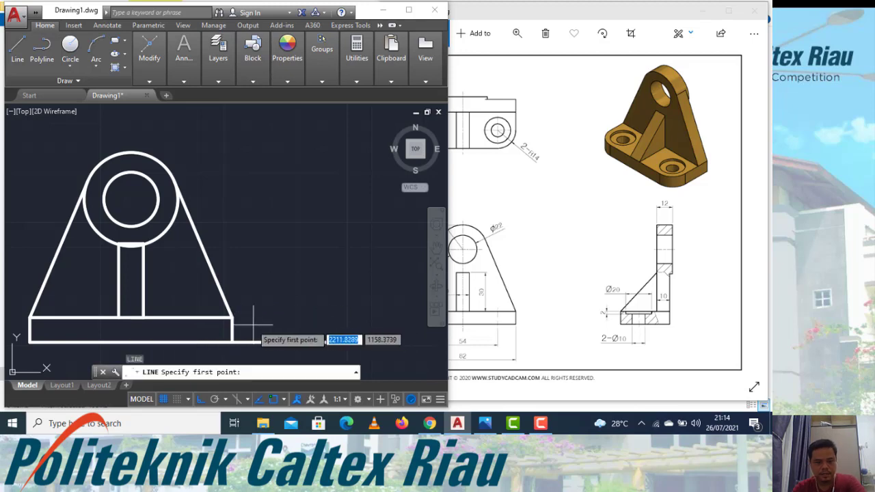
left_click(233, 316)
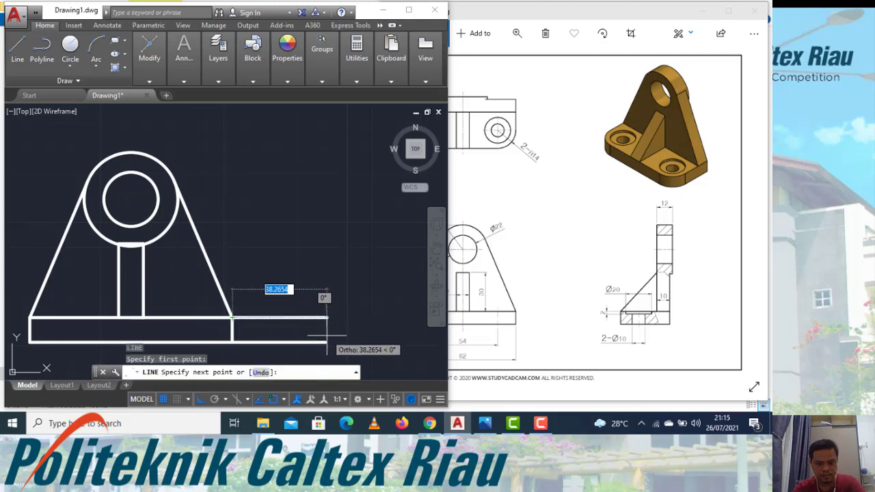
left_click(326, 317)
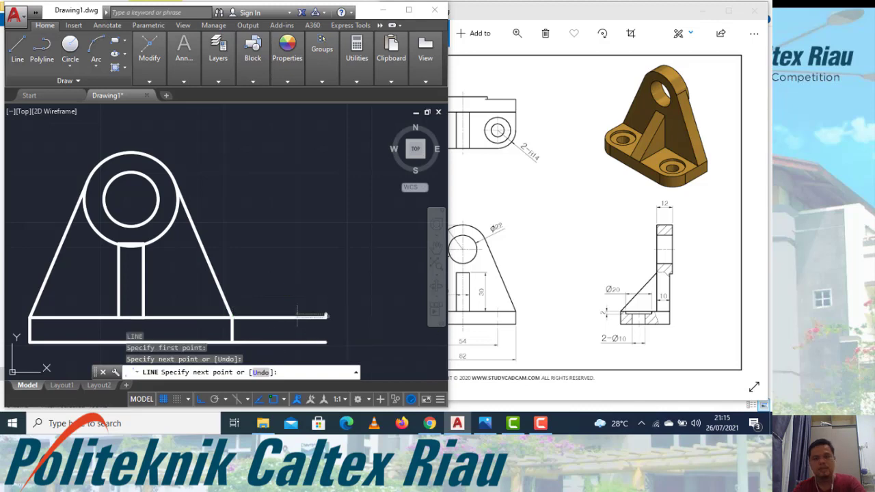
key("Escape")
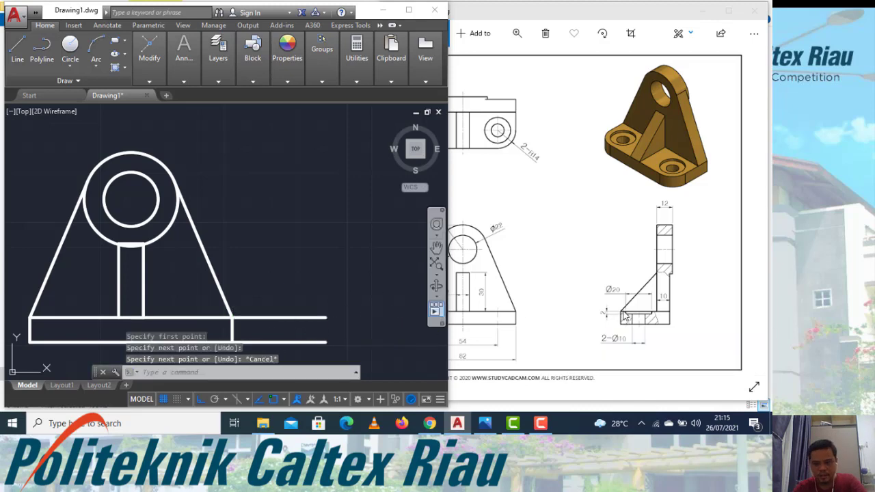
After checking the reference, outline the 38 × 10 side-view base rectangle at the extensions' end.
left_click(554, 244)
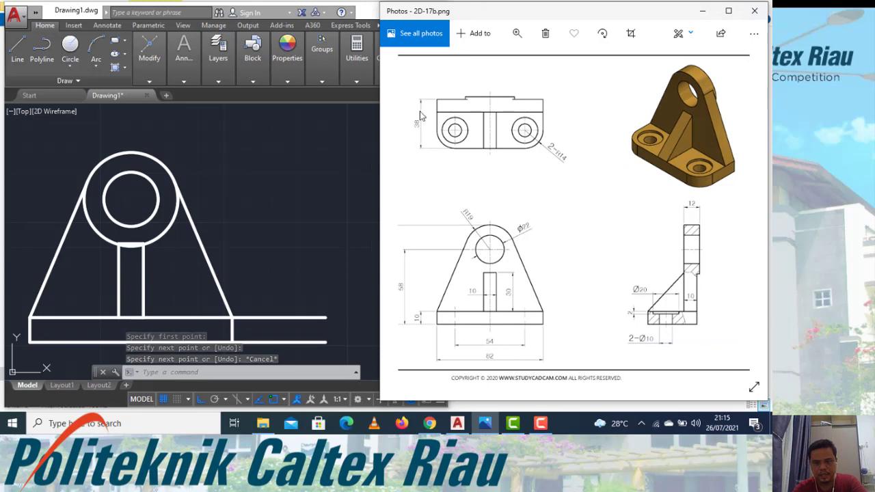
left_click(314, 322)
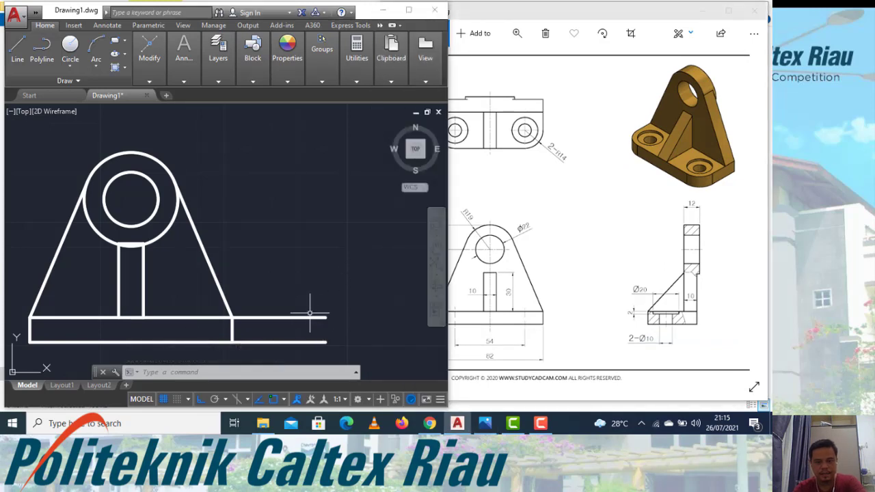
type("l")
key("Return")
left_click(327, 316)
type("38")
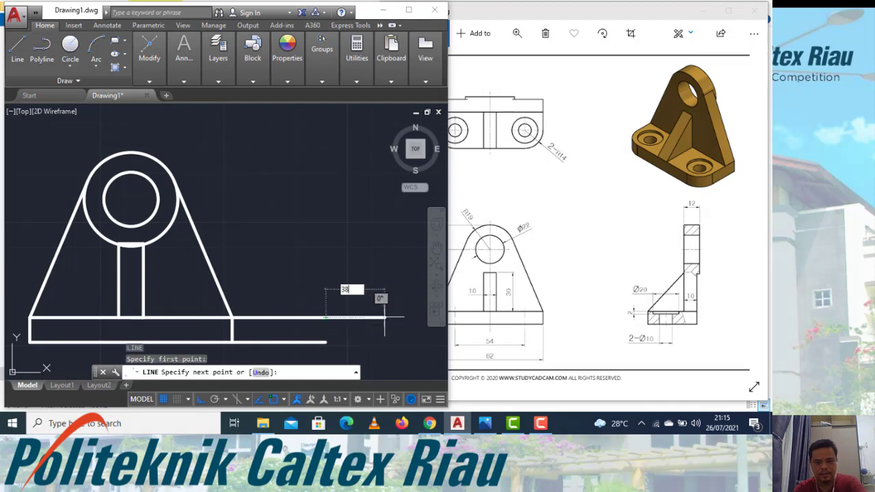
key("Return")
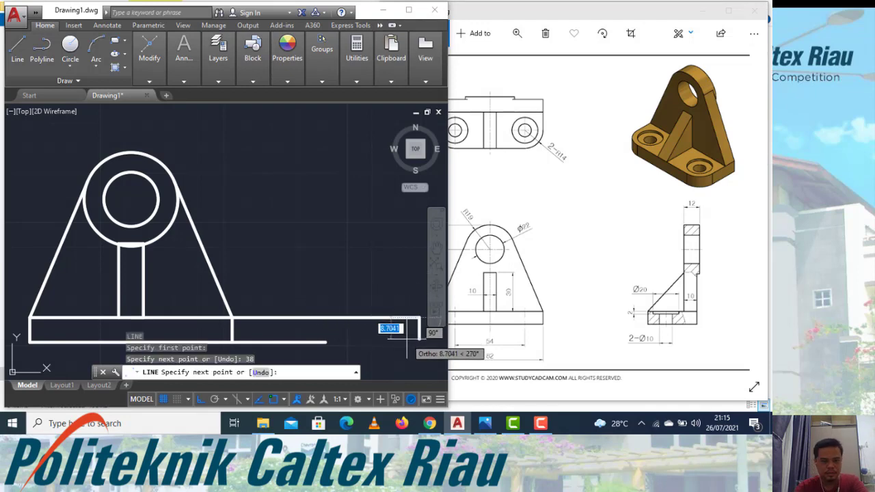
type("10")
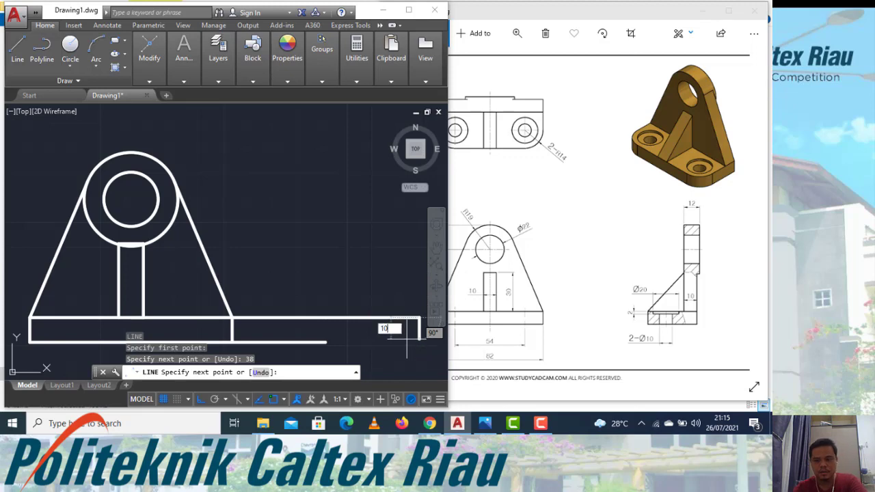
key("Return")
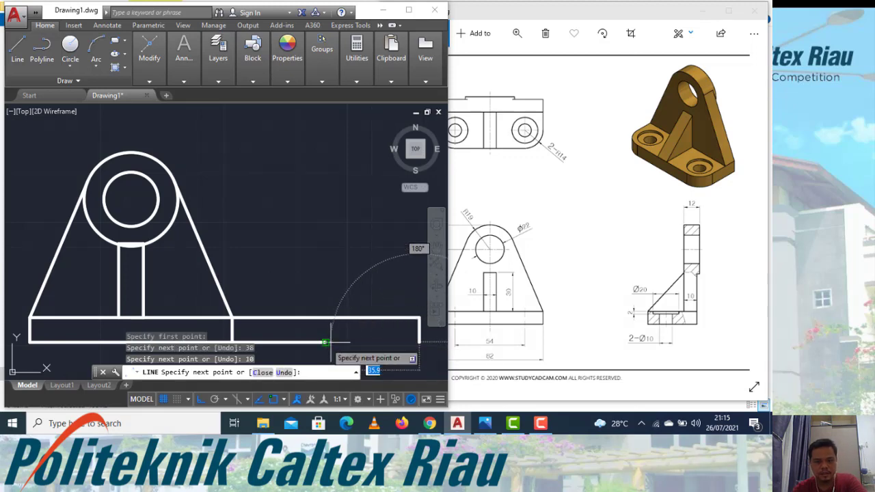
left_click(326, 341)
left_click(325, 318)
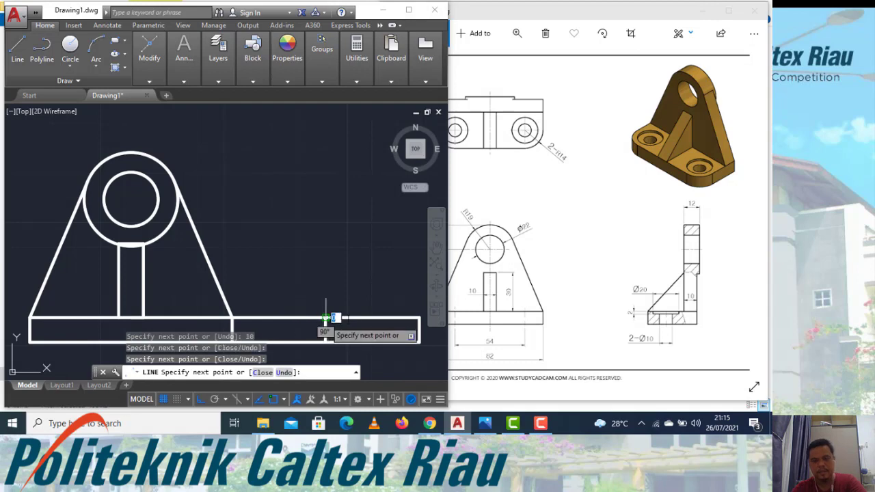
key("Escape")
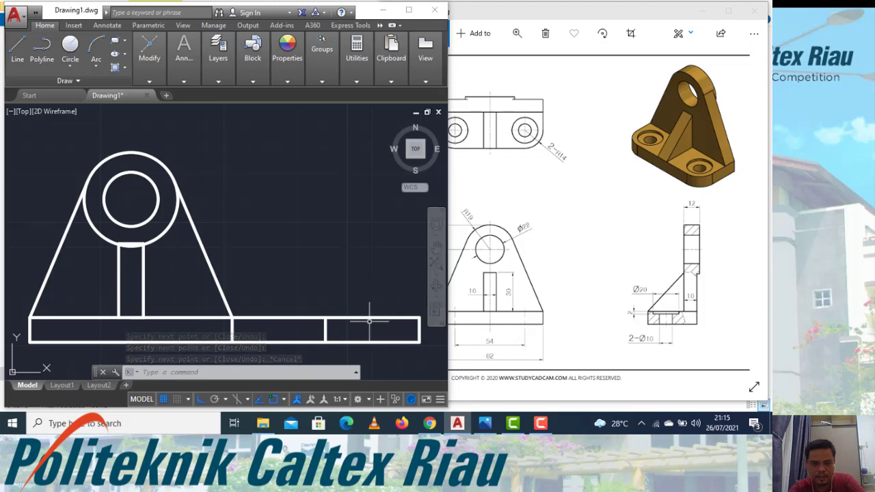
left_click(369, 349)
Erase the two connecting lines between the front view and the side base.
left_click(263, 310)
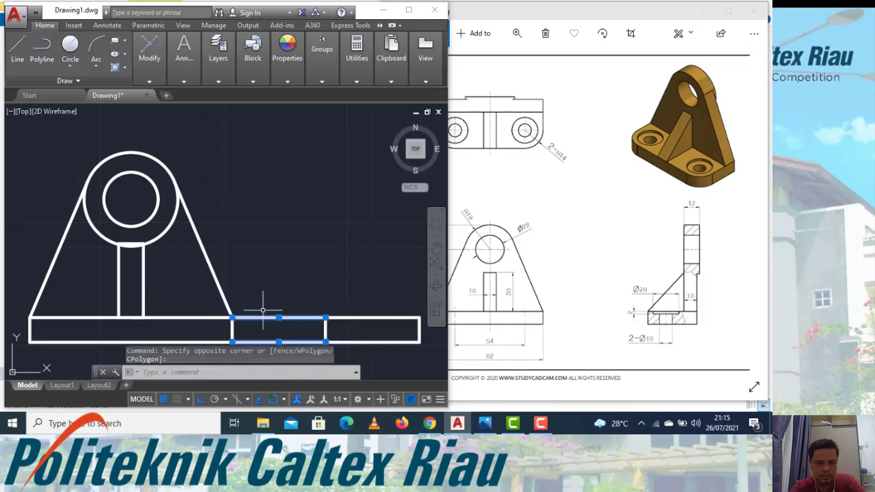
type("e")
key("Return")
middle_click_drag(331, 299, 284, 279)
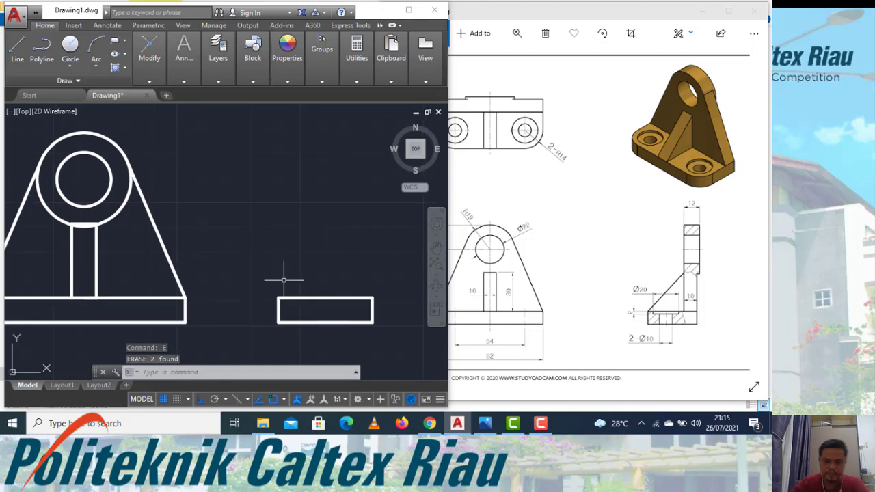
Draw the tall vertical upright edge 10 units along the side-view base.
type("l")
key("Return")
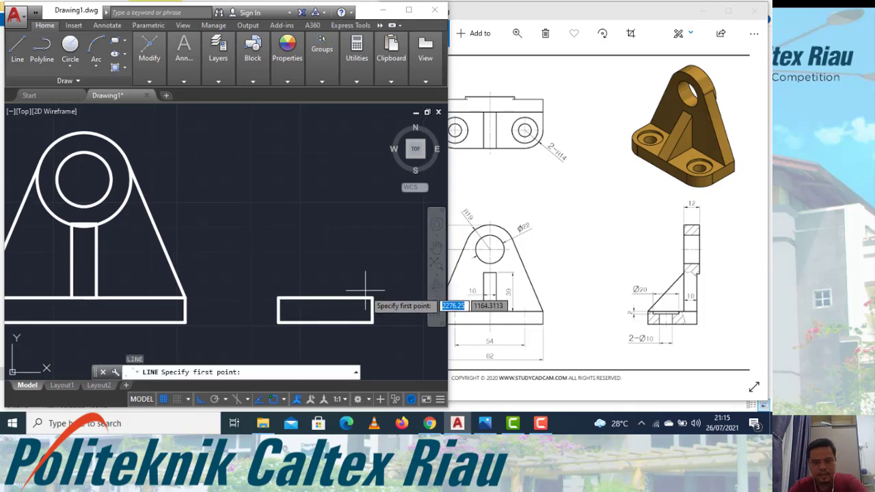
left_click(372, 298)
type("10")
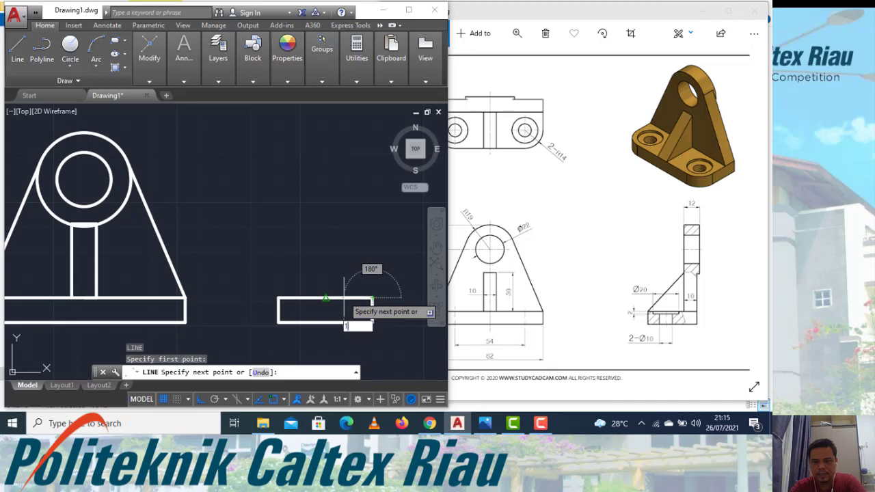
key("Return")
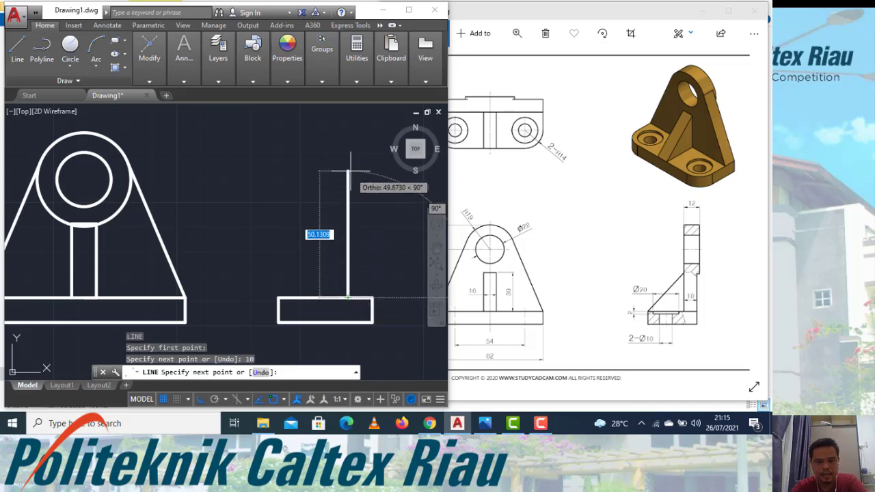
left_click(347, 117)
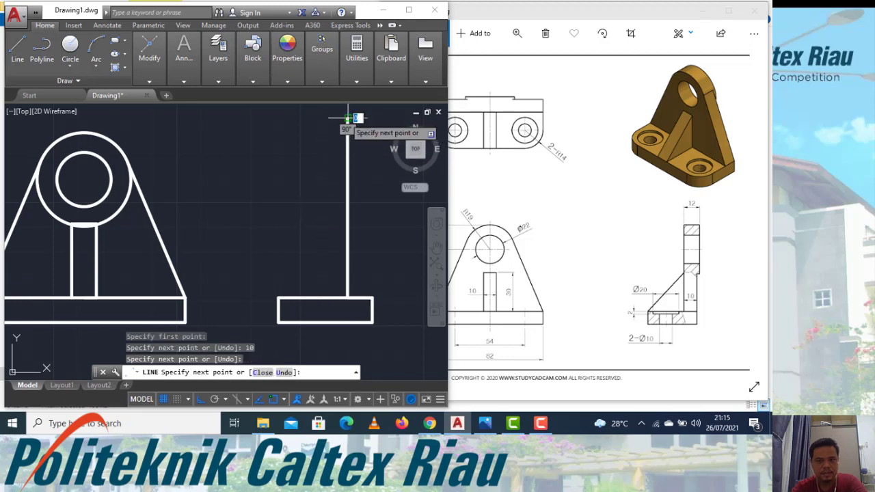
key("Return")
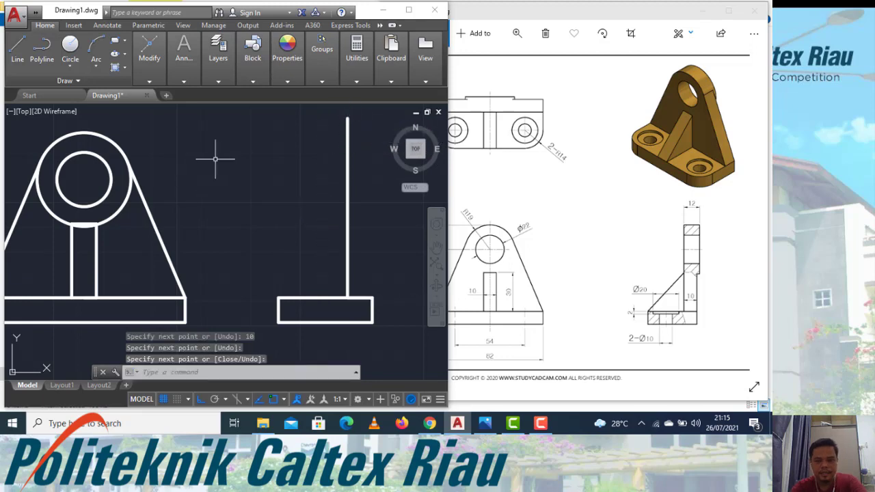
Project the outer circle's top across to the vertical edge.
type("l")
key("Return")
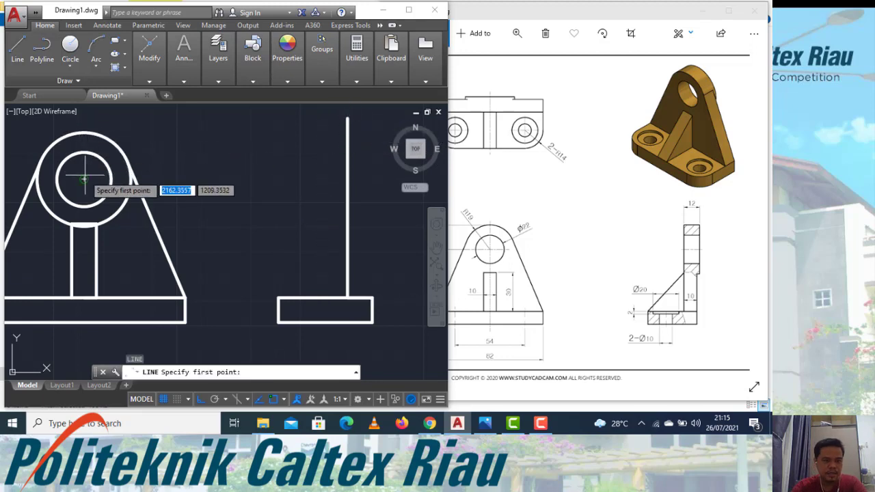
left_click(84, 131)
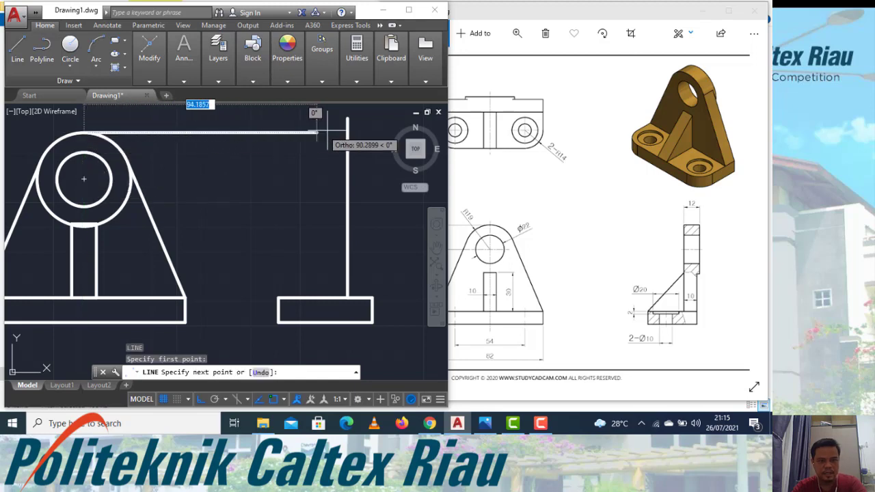
left_click(347, 132)
key("Return")
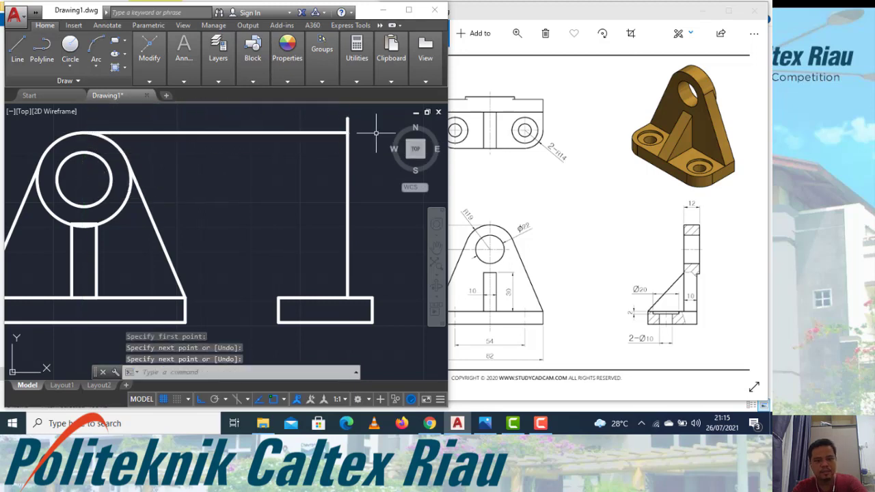
type("tr")
key("Return")
key("Return")
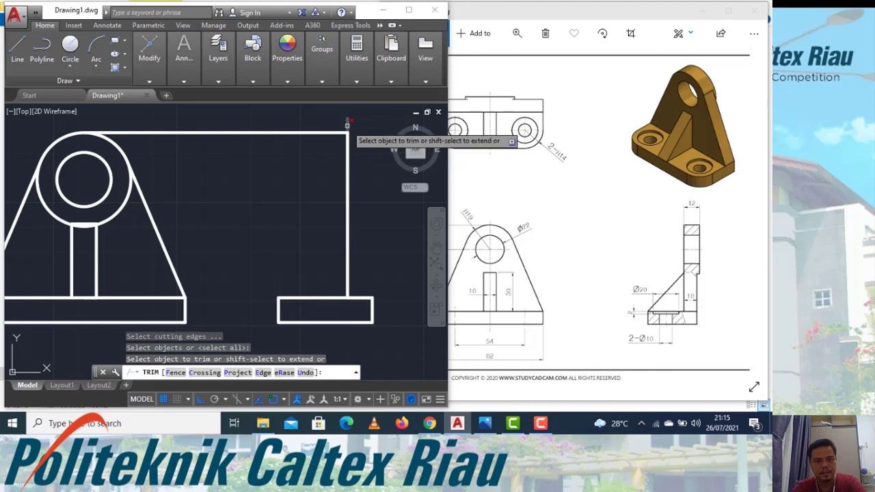
key("Escape")
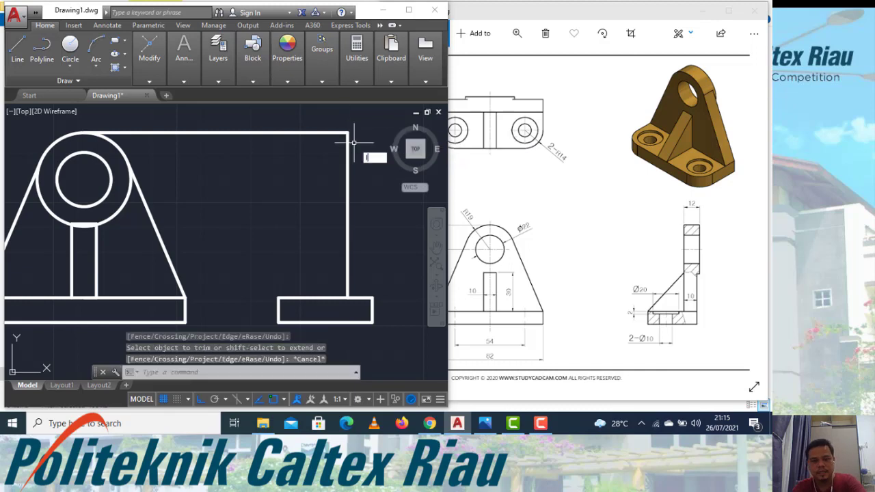
Add a 12-unit top ledge with its right edge descending partway down.
type("l")
key("Return")
left_click(349, 132)
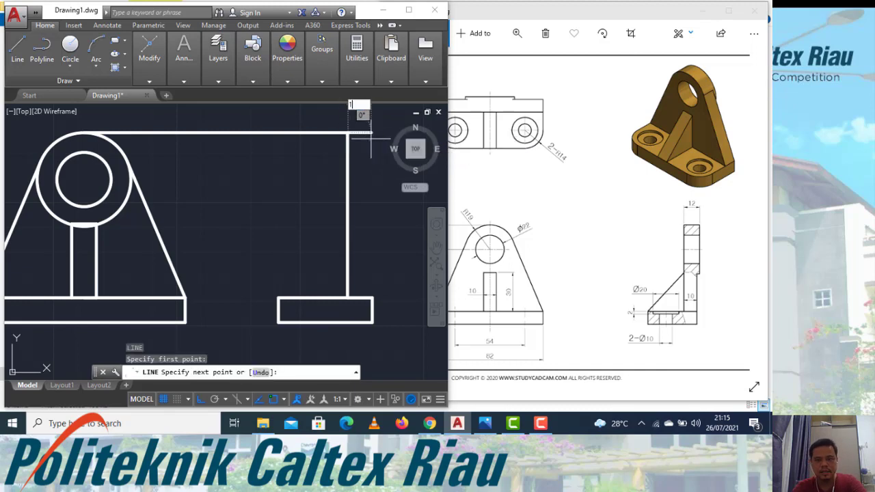
type("12")
key("Return")
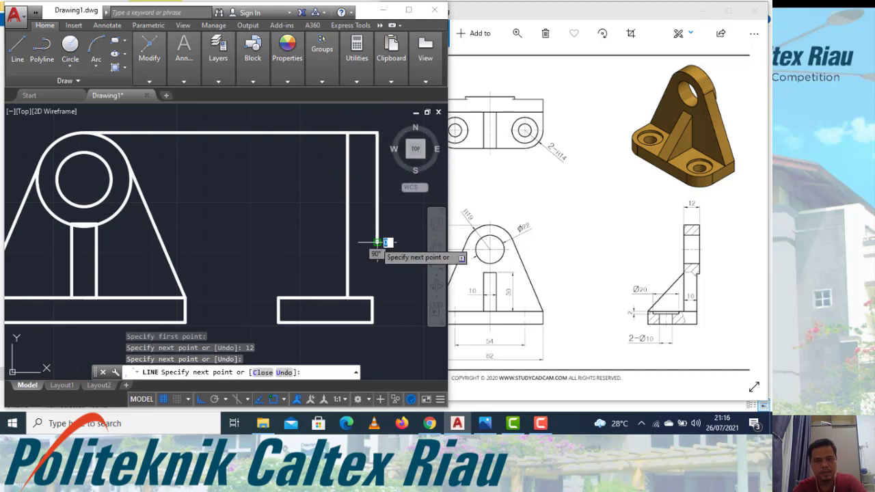
left_click(377, 243)
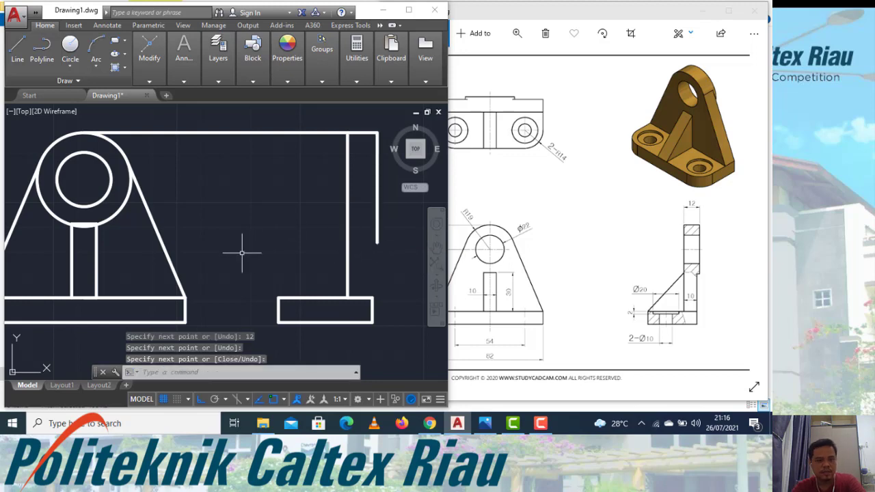
key("Return")
key("Return")
Project the pillar's top corner across to the side view and trim the excess.
scroll(81, 227, "up", 4)
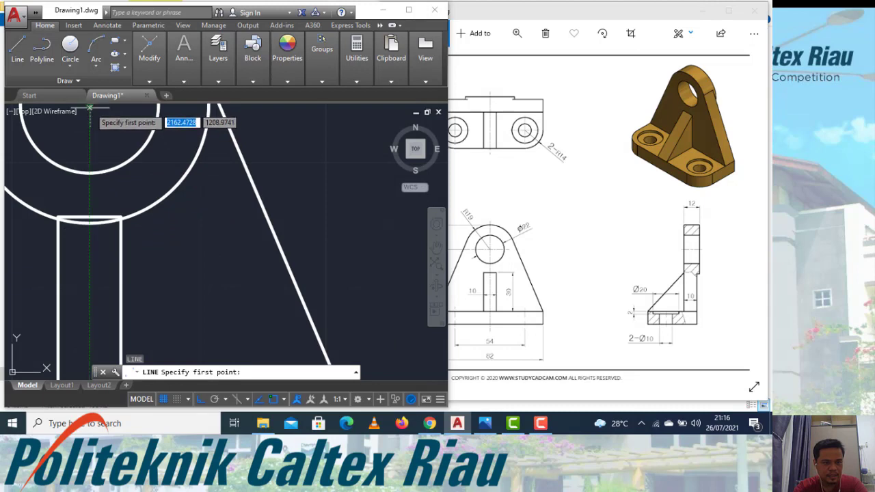
left_click(90, 221)
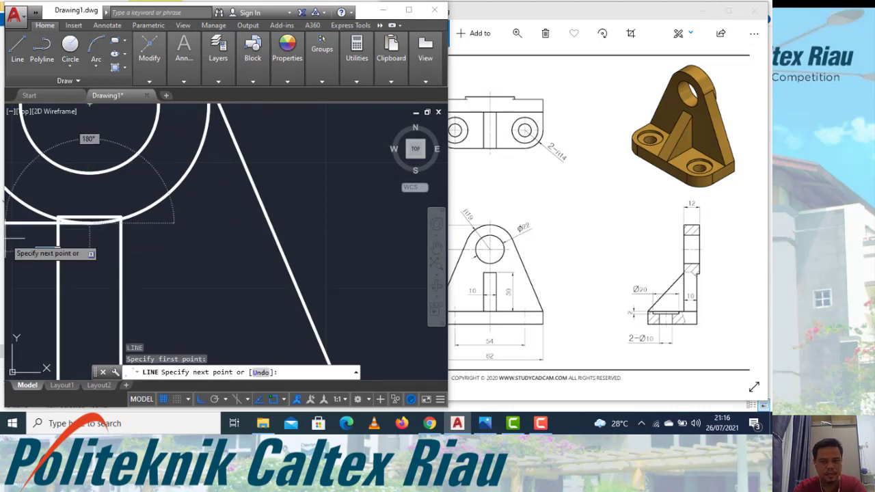
scroll(75, 236, "down", 4)
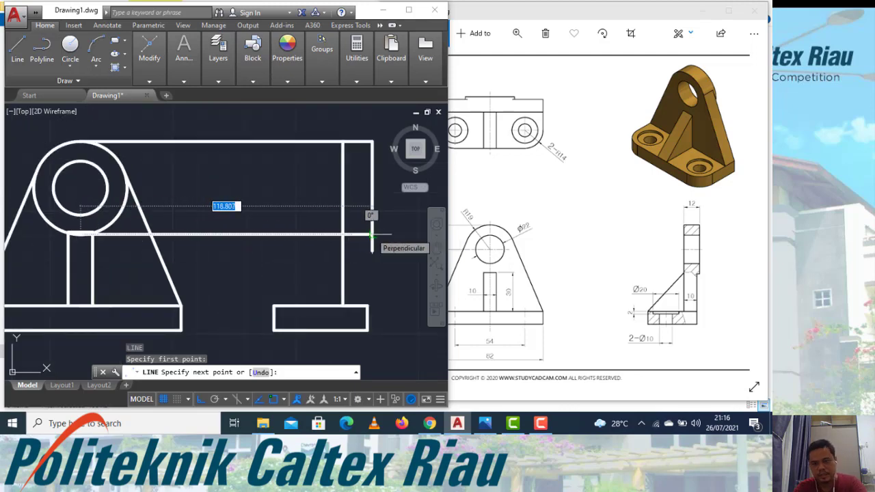
left_click(370, 235)
key("Escape")
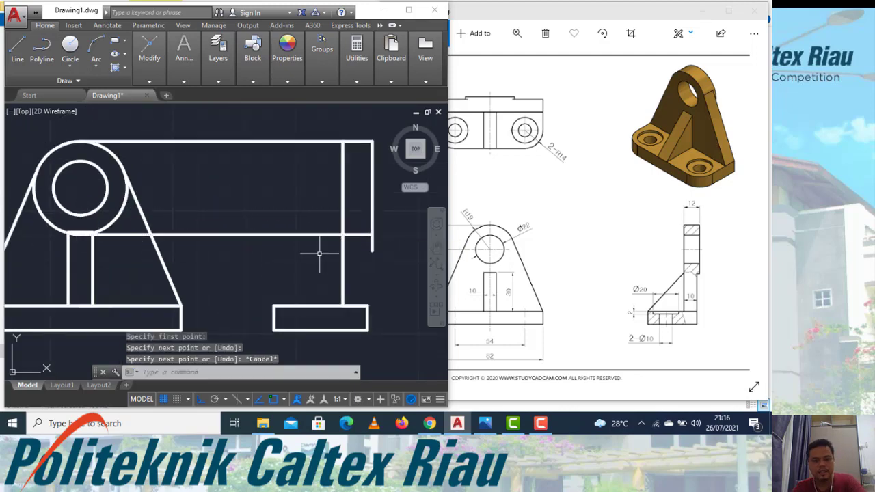
type("tr")
key("Return")
key("Return")
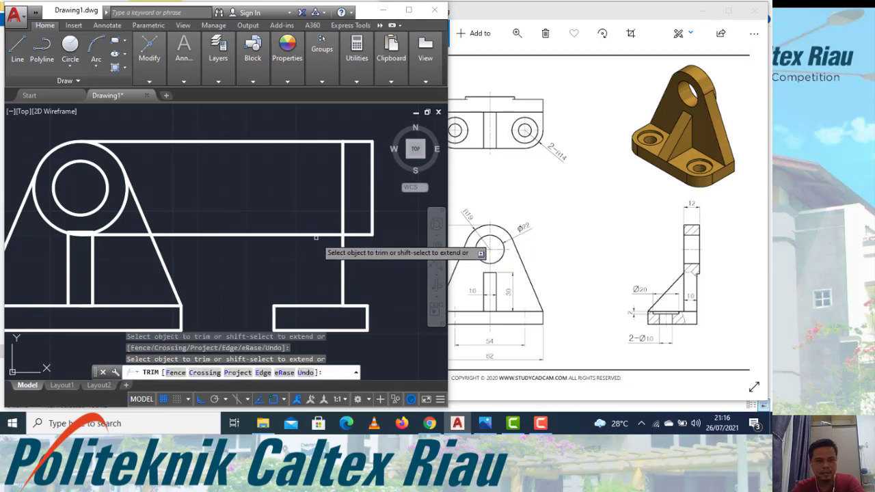
left_click(308, 234)
key("Escape")
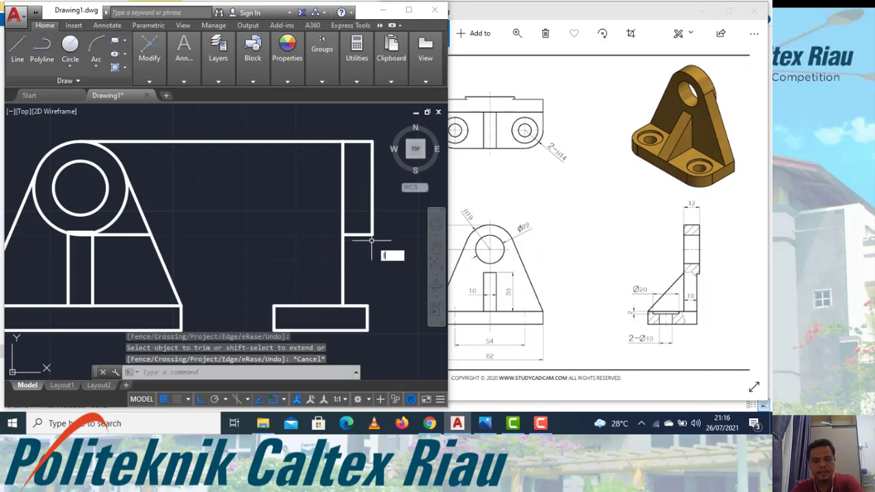
Draw a 2-unit step left at the side view's inner corner, dropping to the base.
type("l")
key("Return")
left_click(372, 235)
type("2")
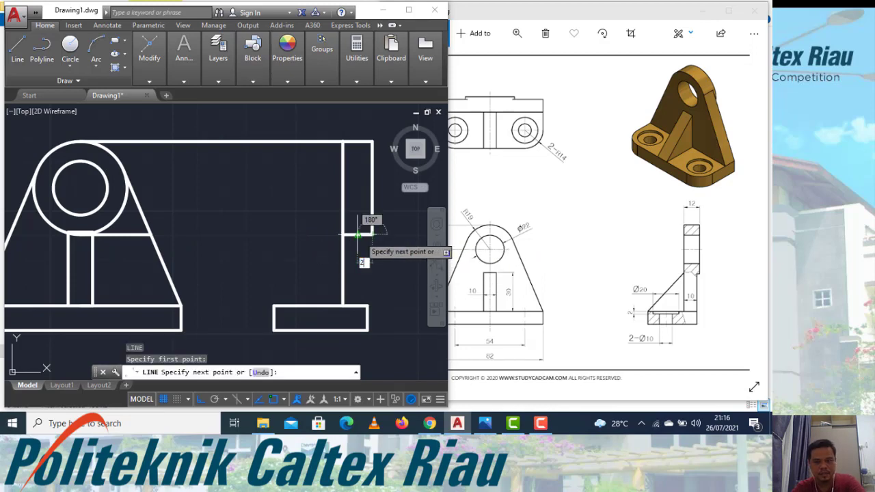
key("Return")
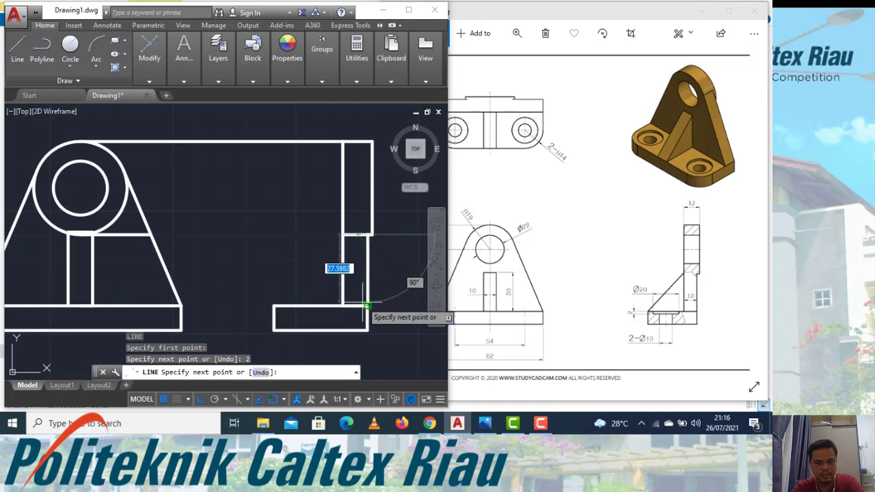
left_click(367, 305)
key("Escape")
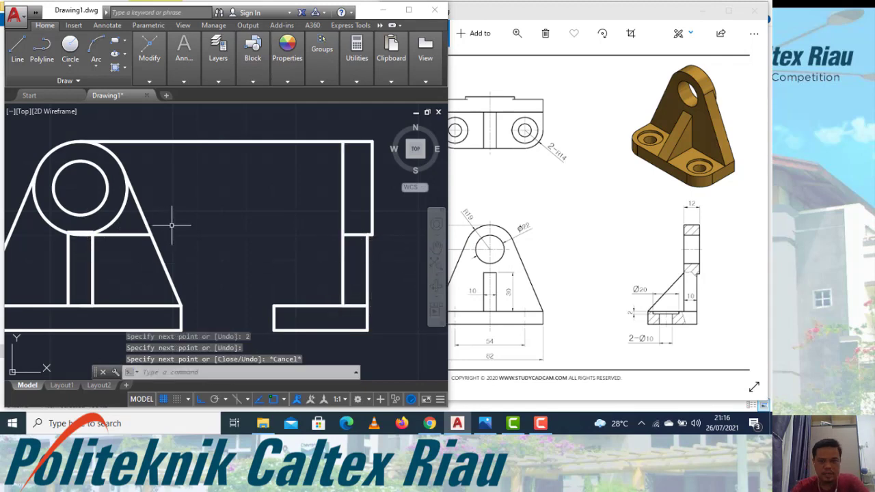
Draw a guide line from under the circle to the side view and the rib's sloped edge down to the base.
scroll(91, 228, "up", 2)
scroll(90, 232, "up", 2)
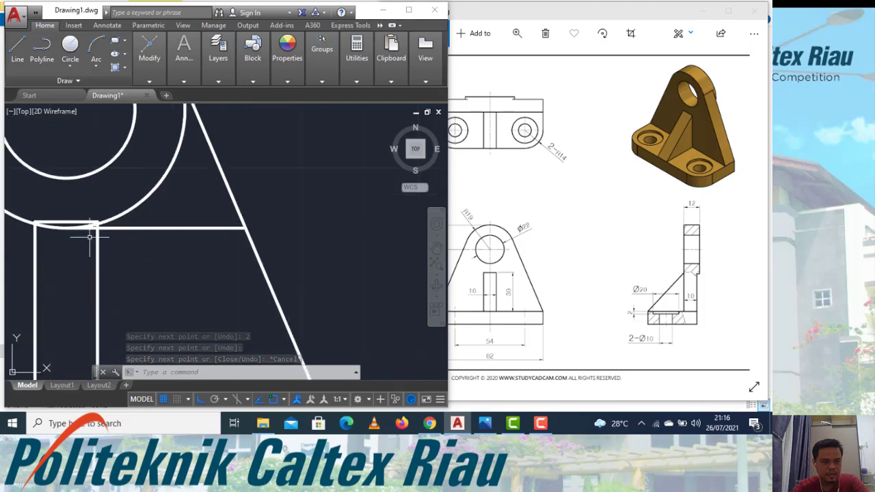
scroll(89, 238, "up", 2)
type("l")
key("Return")
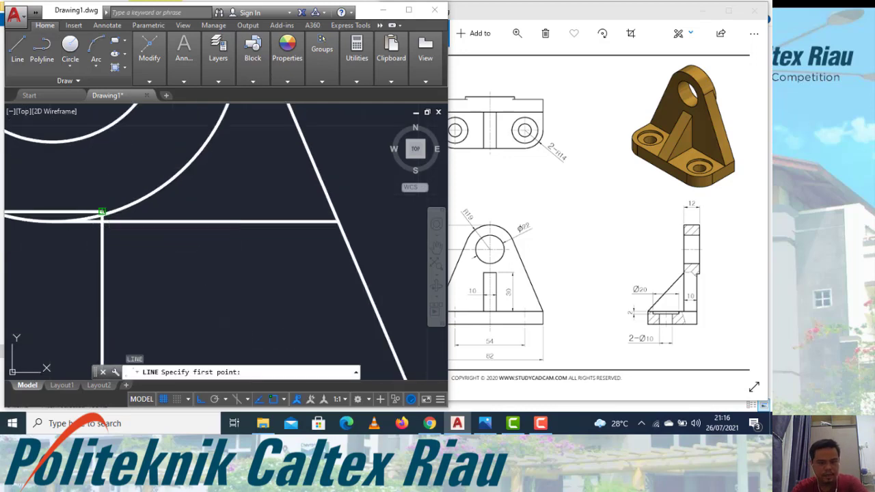
left_click(102, 212)
scroll(21, 238, "down", 2)
scroll(62, 240, "down", 2)
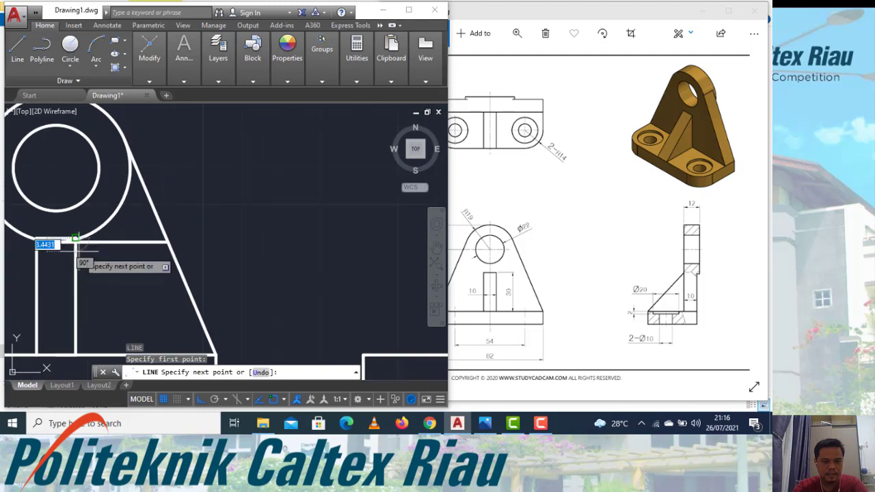
scroll(136, 240, "down", 1)
scroll(320, 232, "up", 2)
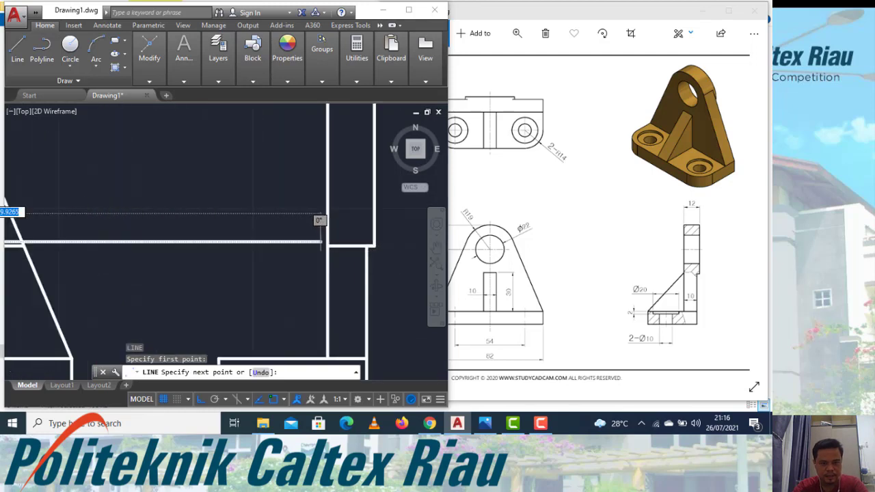
scroll(334, 236, "up", 2)
left_click(339, 238)
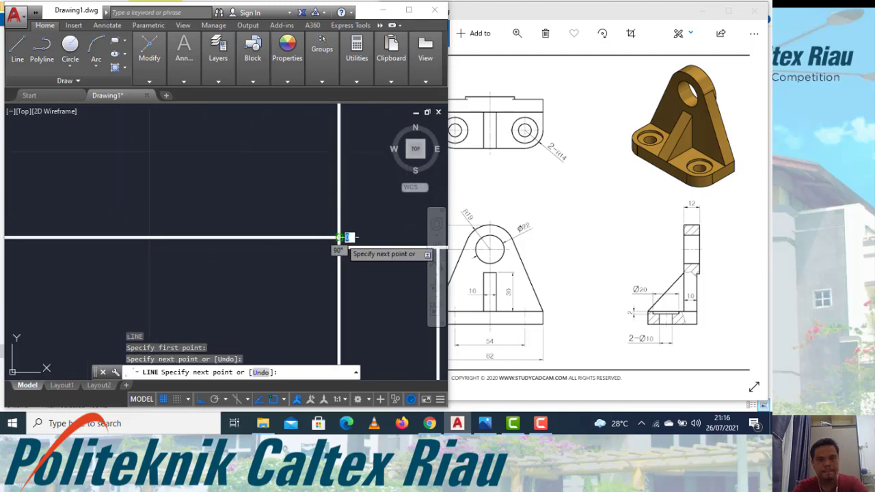
scroll(330, 239, "down", 2)
scroll(331, 239, "down", 2)
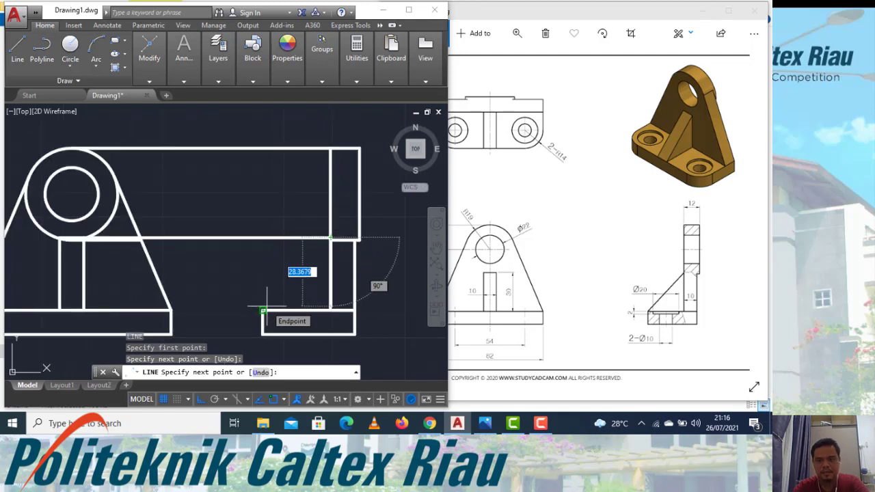
left_click(262, 311)
key("Escape")
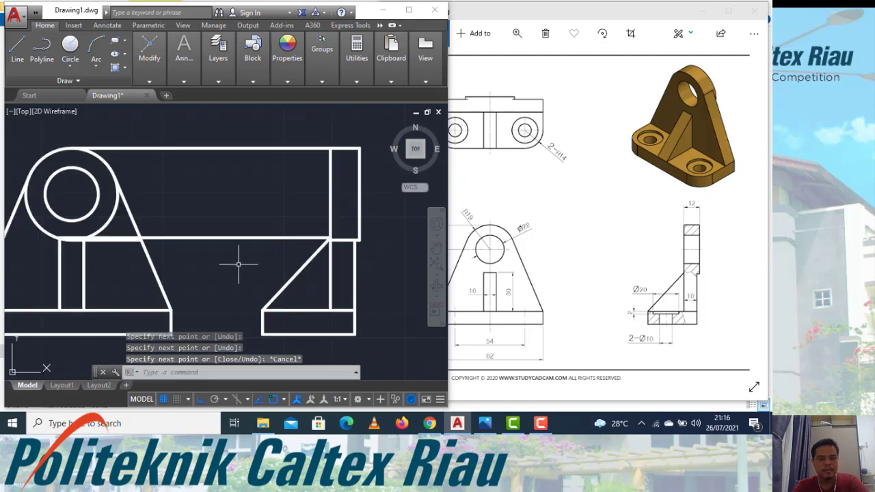
Delete the long horizontal guide line.
left_click(263, 255)
left_click(203, 226)
type("e")
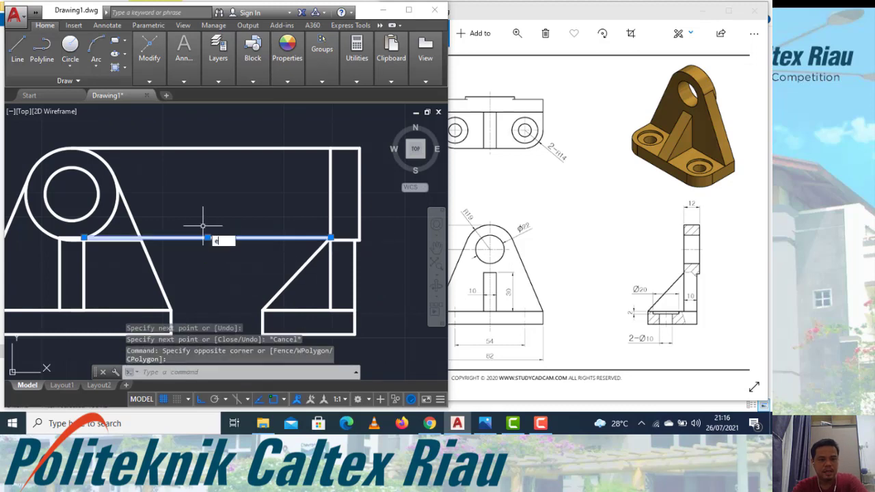
key("Return")
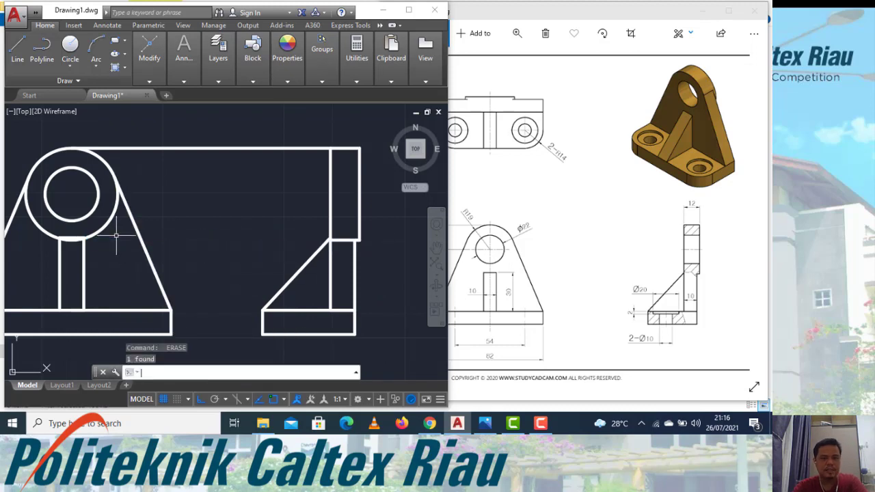
Trim the outer circle arc crossing the front-view rib.
middle_click_drag(229, 238, 243, 230)
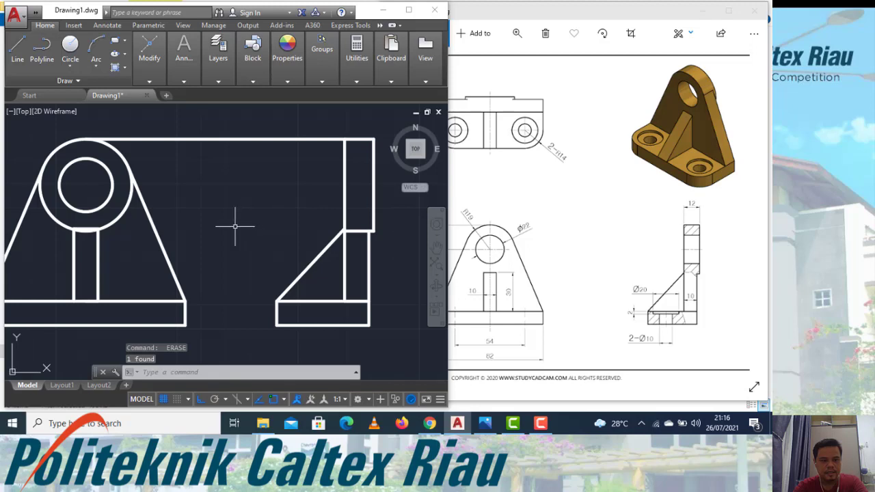
type("tr")
key("Return")
key("Return")
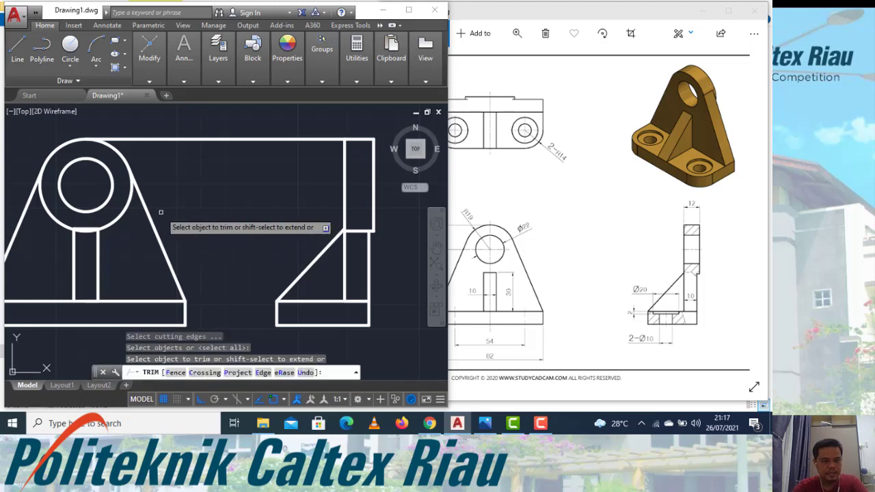
left_click(127, 208)
scroll(85, 234, "up", 5)
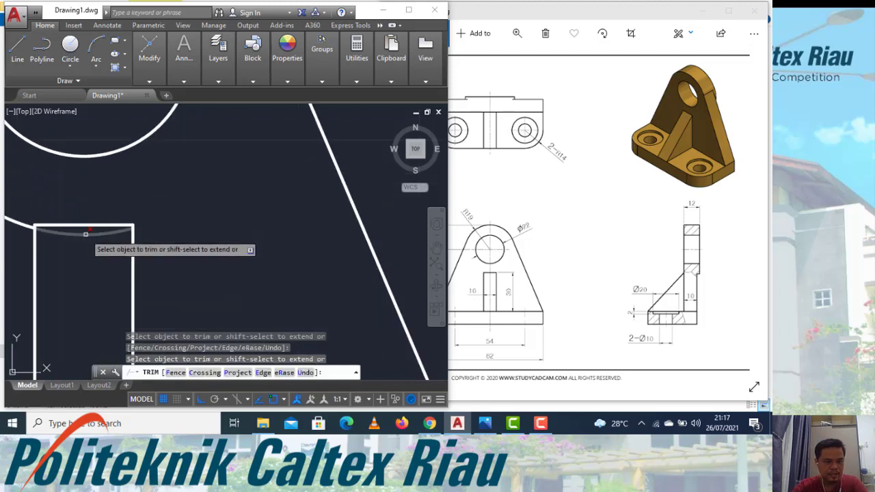
scroll(163, 238, "down", 5)
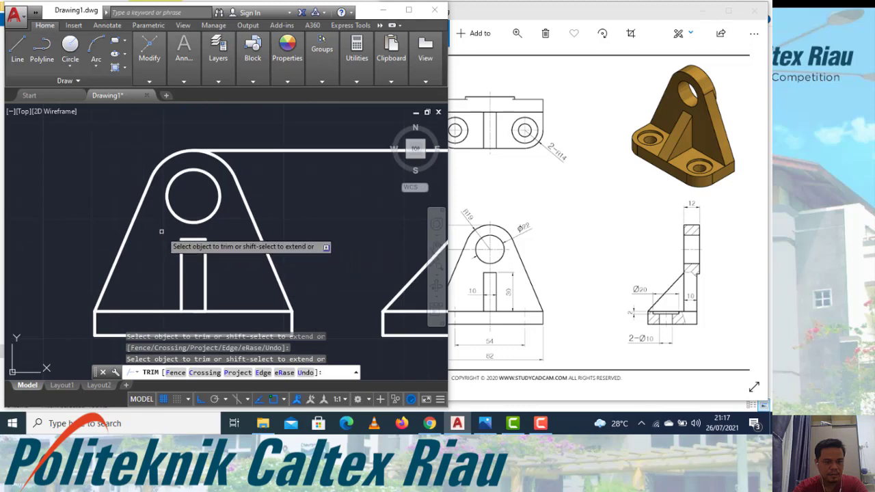
key("Escape")
scroll(151, 236, "down", 2)
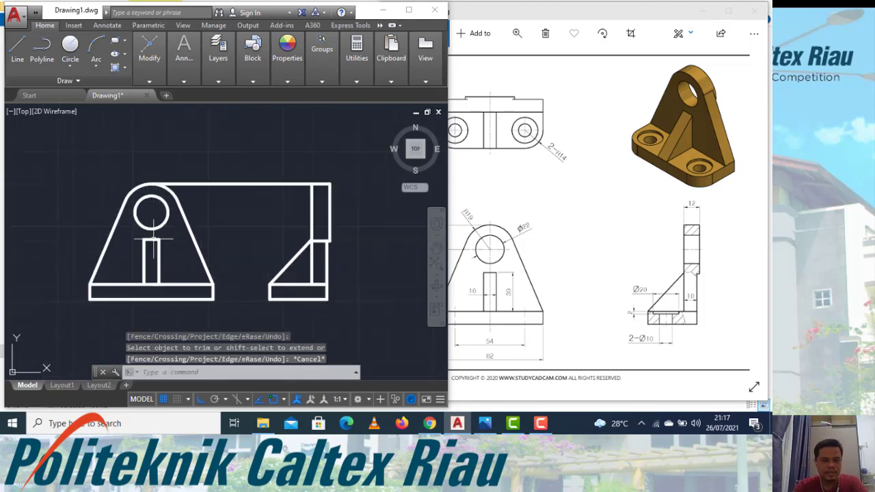
scroll(153, 239, "up", 2)
middle_click_drag(214, 241, 162, 240)
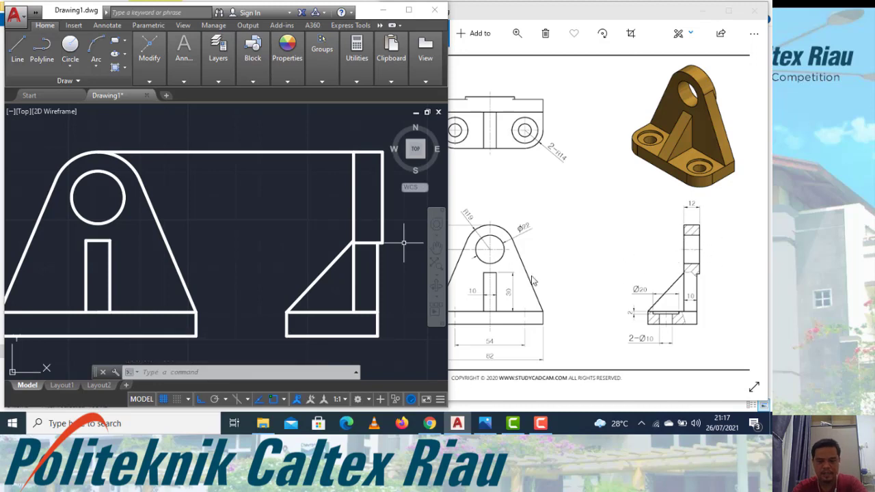
Project the hole's top and bottom across to the side view with two lines.
type("l")
key("Return")
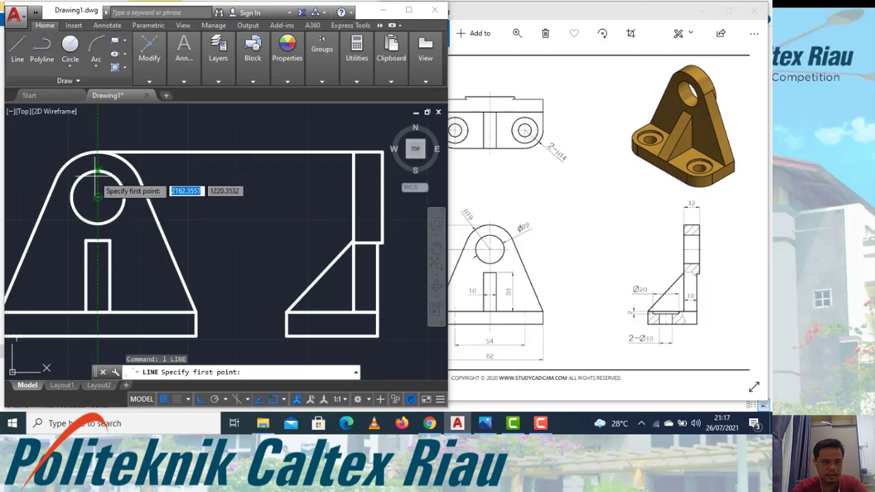
left_click(98, 171)
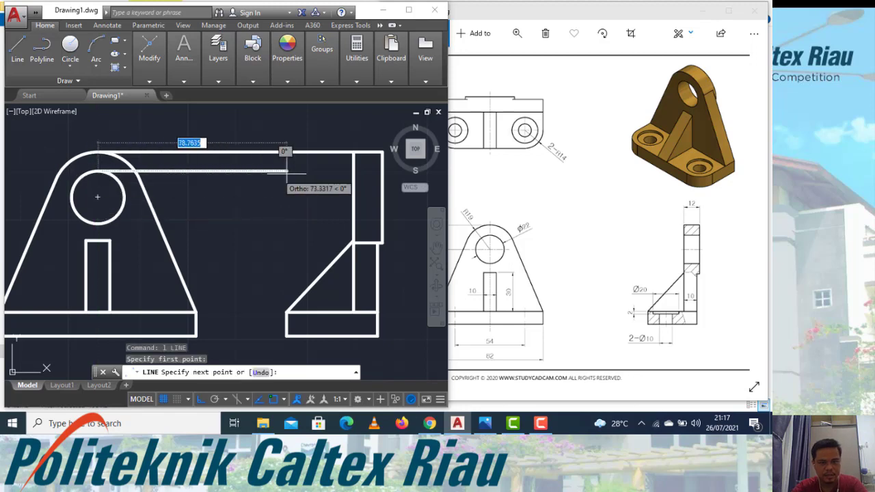
left_click(382, 171)
key("Return")
key("Return")
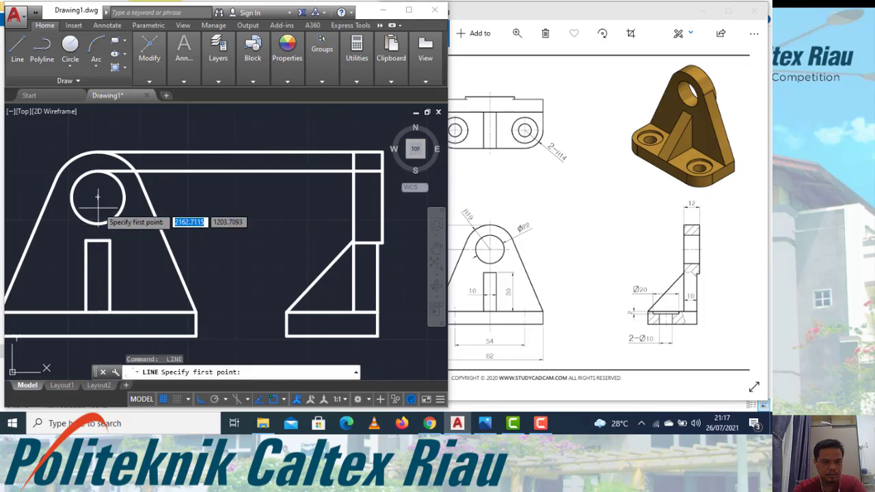
left_click(97, 223)
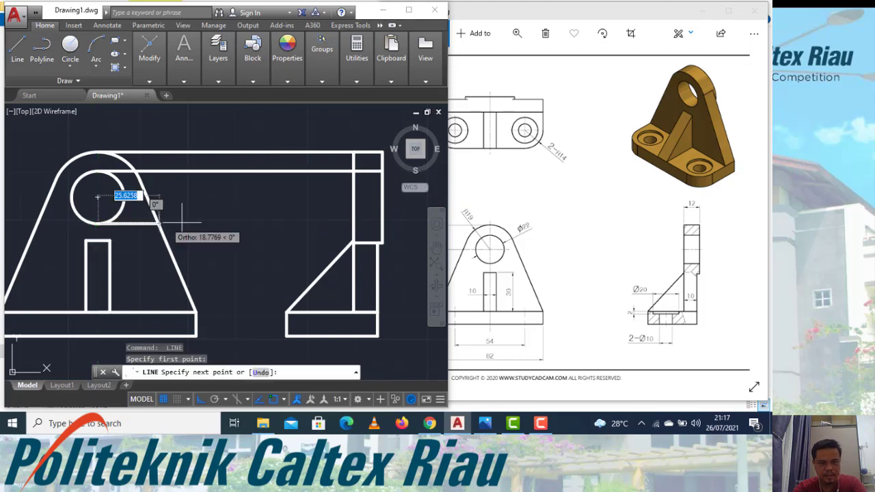
left_click(382, 223)
key("Escape")
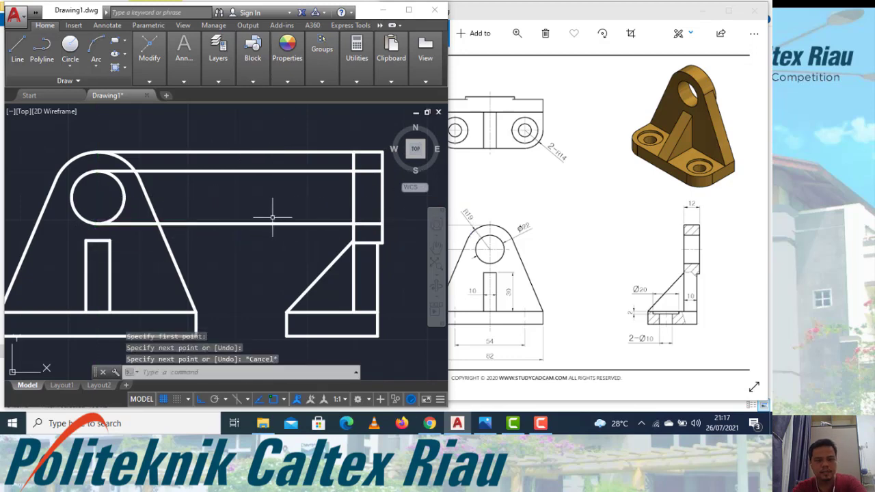
Trim the projection pieces beside the hole and between the two views.
type("tr")
key("Return")
key("Return")
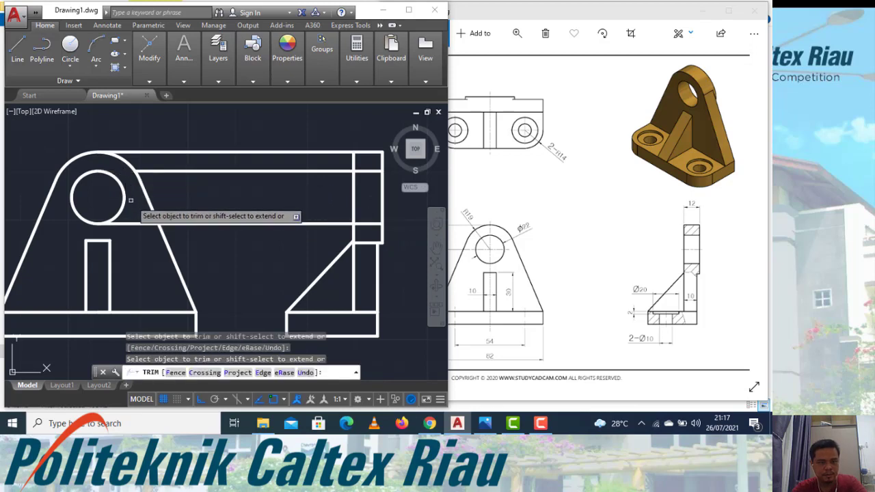
left_click(130, 224)
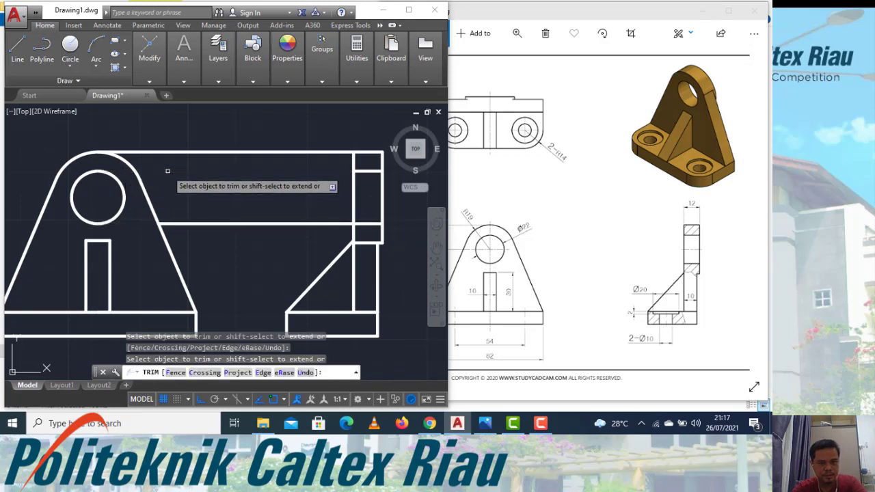
left_click(216, 224)
key("Escape")
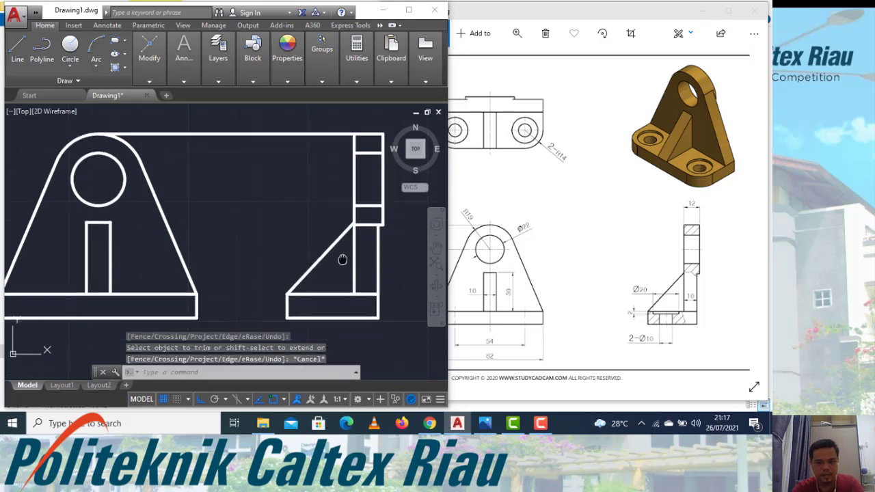
Erase the leftover top projection line.
middle_click_drag(360, 284, 342, 253)
left_click(236, 128)
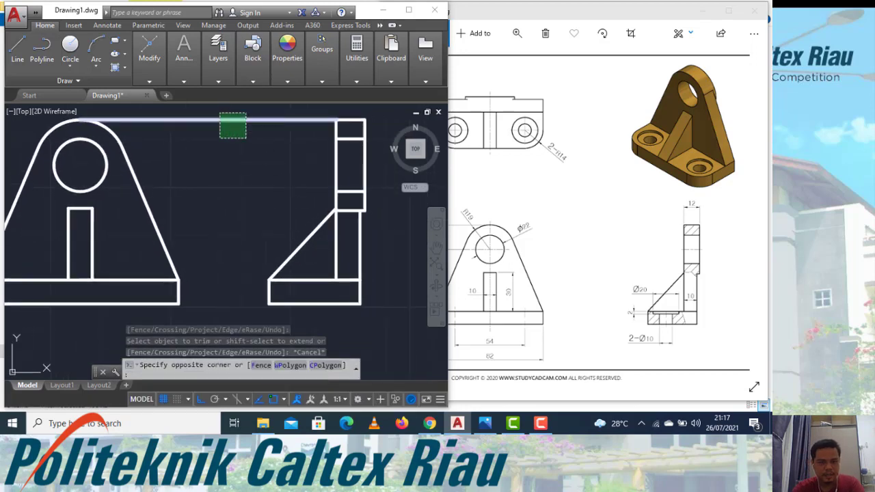
left_click(222, 113)
type("E")
key("Return")
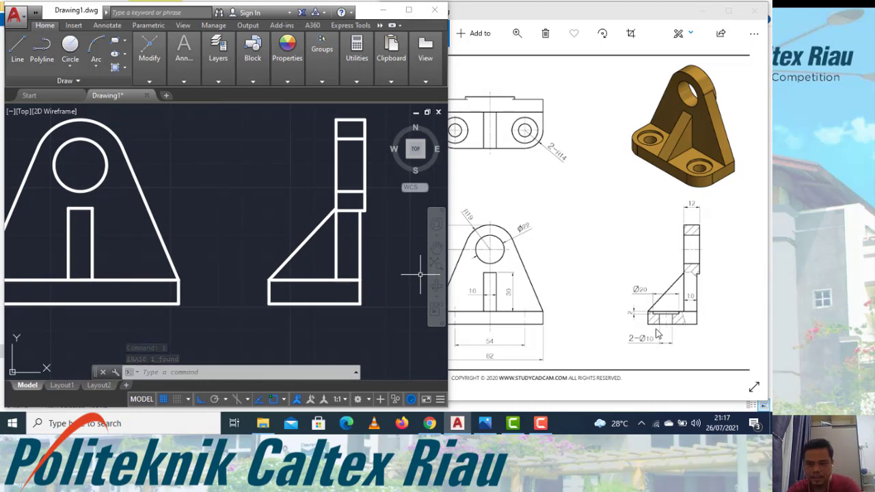
After checking the reference, draw a vertical line 14 units from the base's left end.
left_click(575, 198)
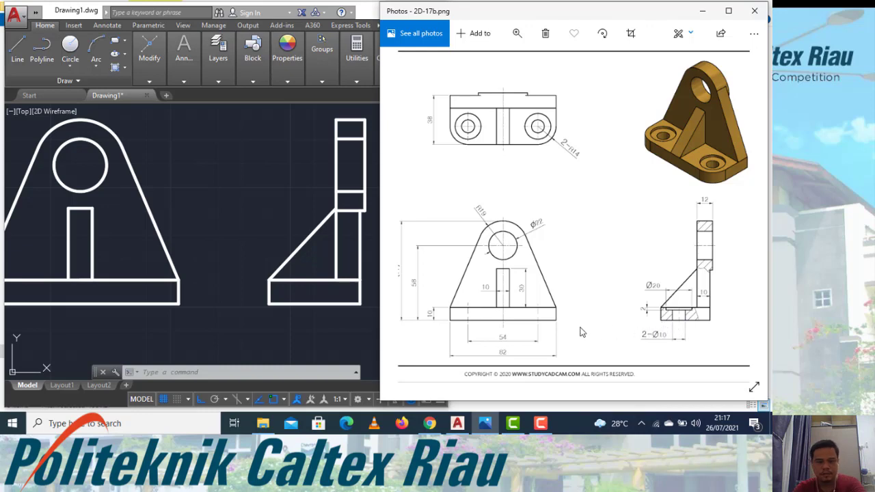
left_click(268, 309)
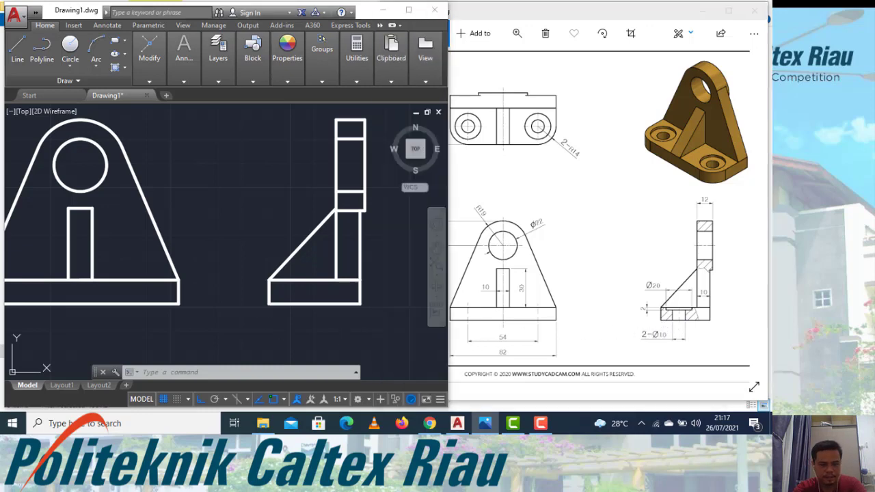
type("l")
key("Return")
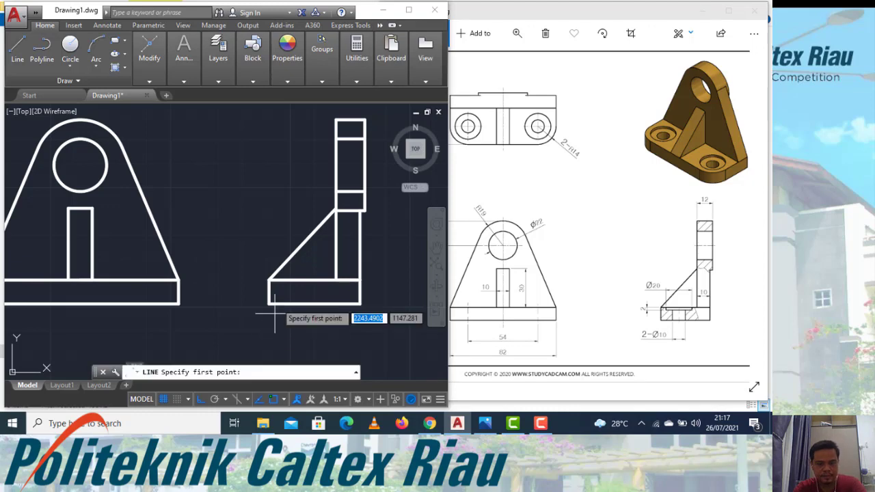
left_click(268, 303)
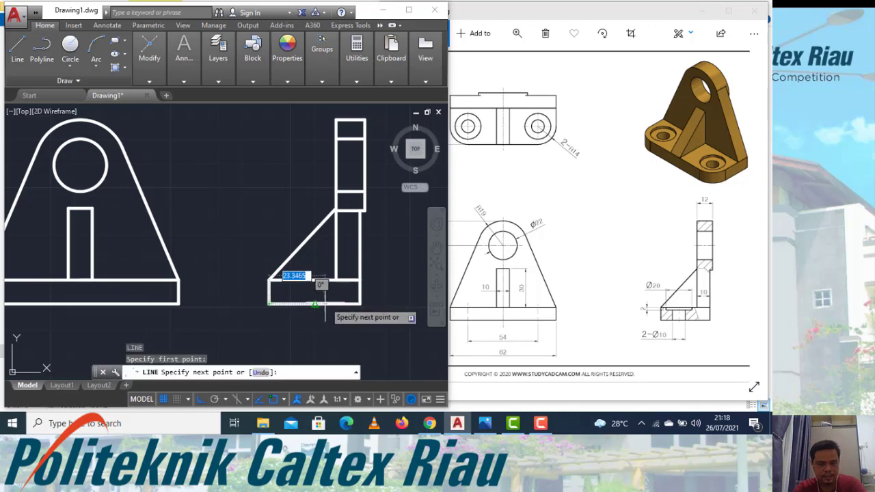
type("4")
key("Return")
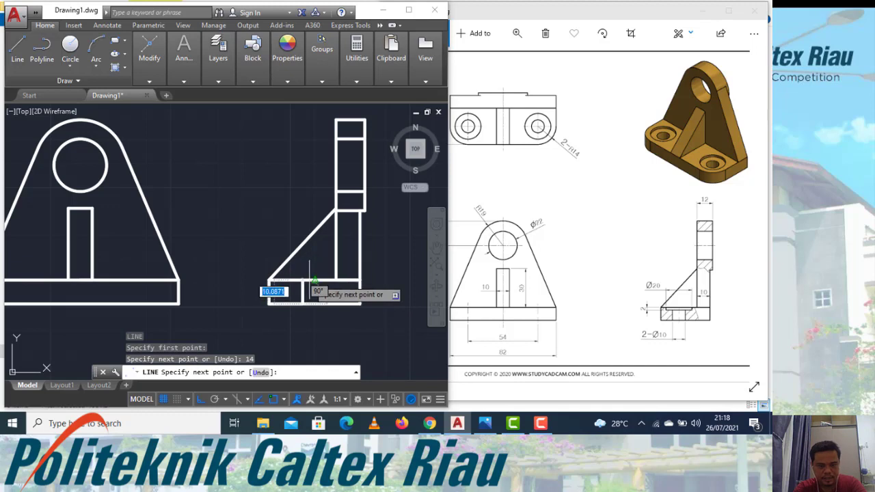
left_click(302, 281)
key("Escape")
type("OFF")
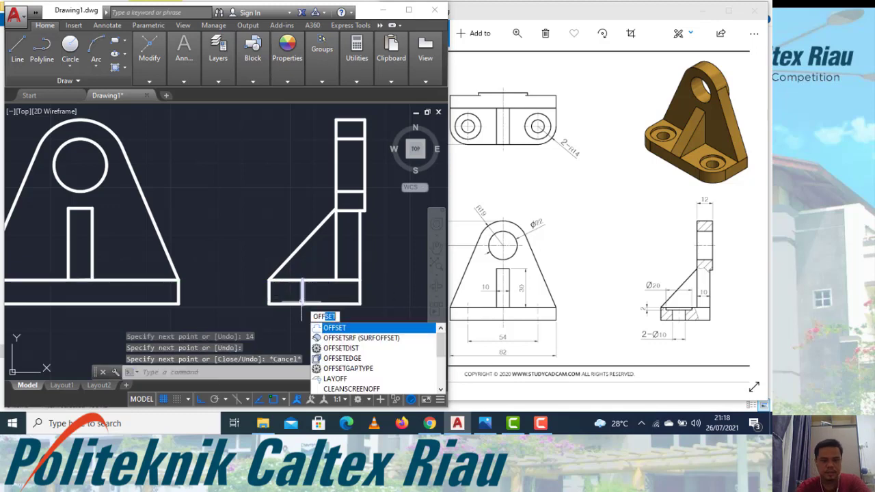
Offset that line by 5 twice to mark the mounting hole.
key("Return")
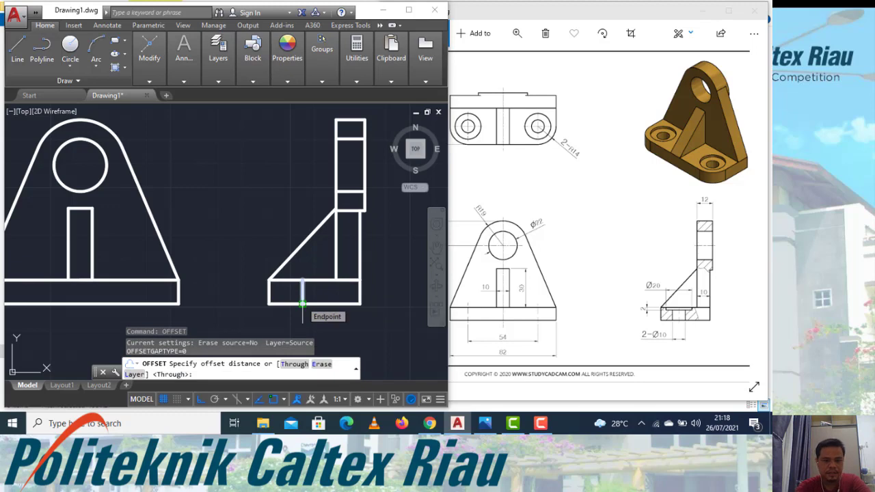
type("5")
key("Return")
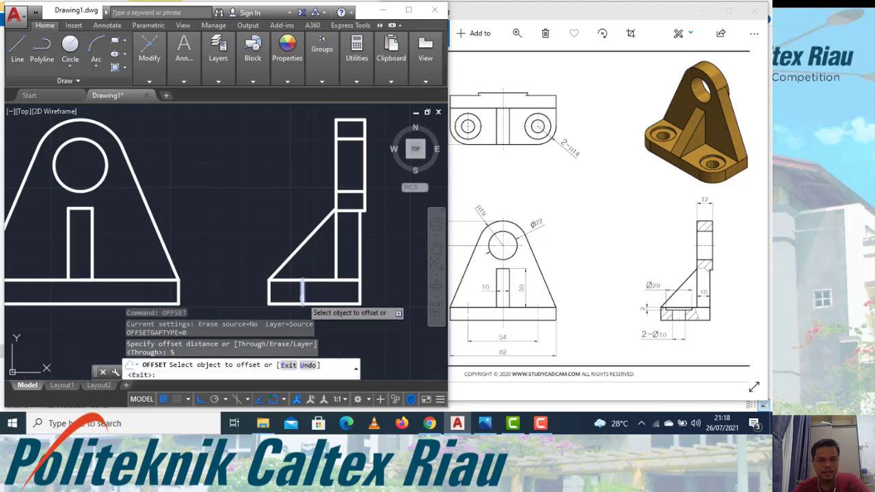
left_click(303, 303)
left_click(307, 290)
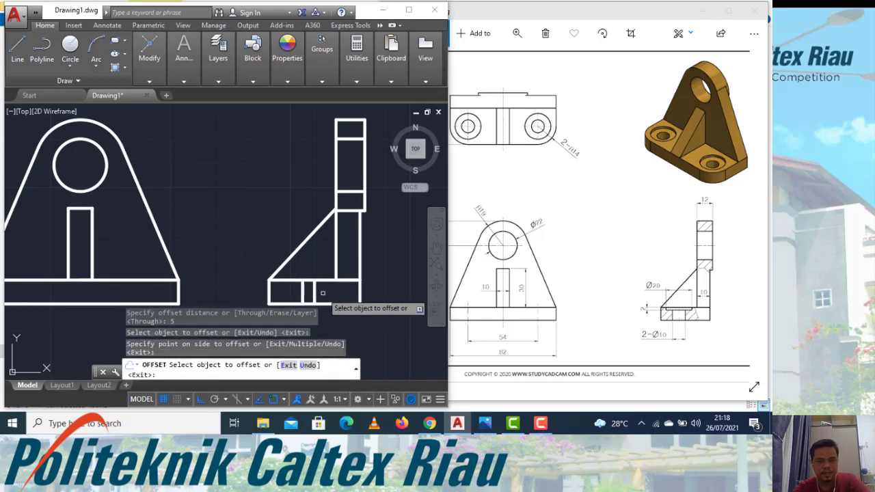
left_click(293, 285)
key("Escape")
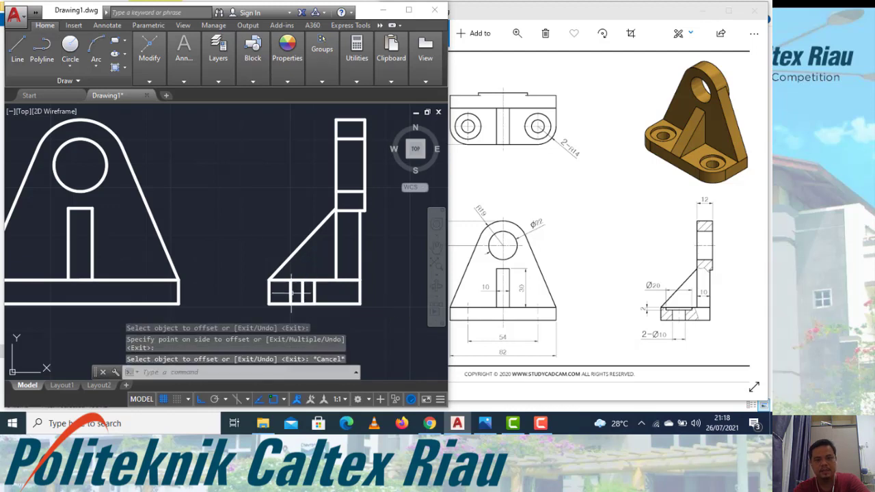
scroll(292, 285, "up", 2)
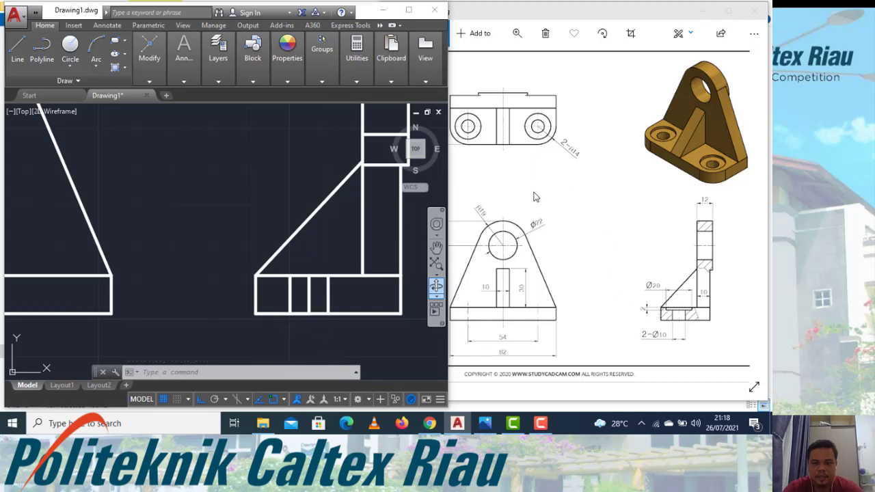
Draw the 2, 10, 2 stepped outline on the side view's base with LINE.
left_click(558, 212)
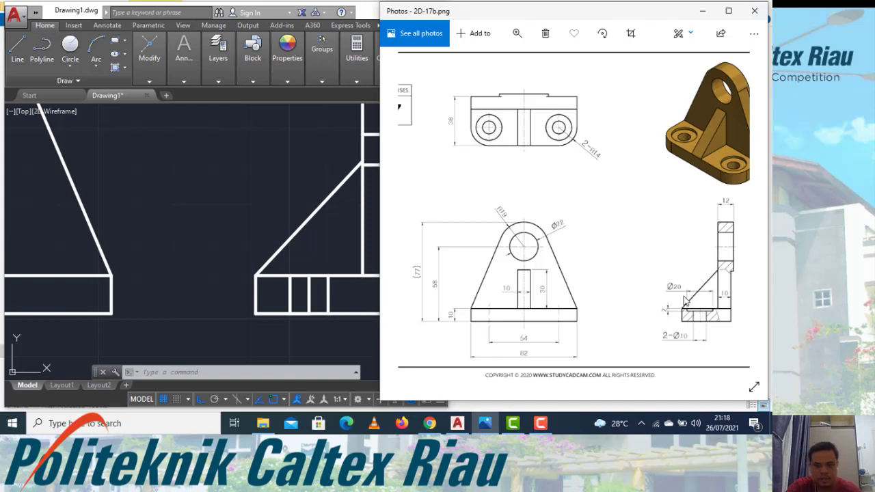
left_click(310, 282)
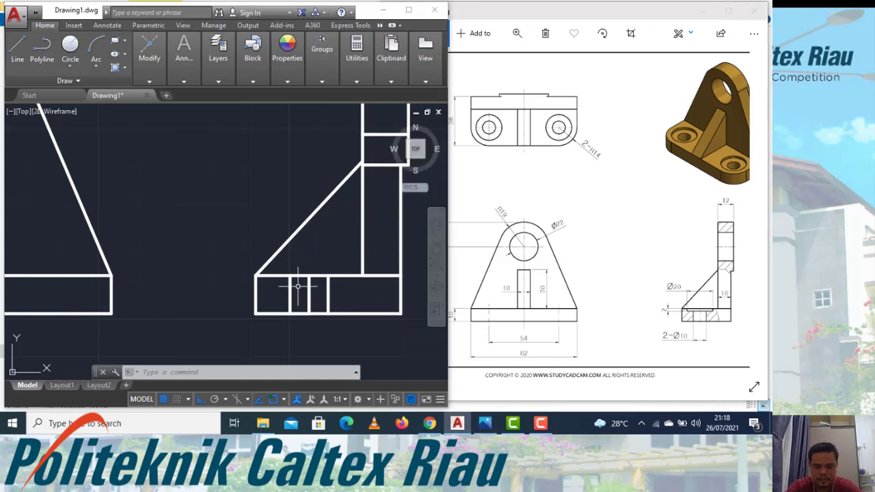
type("l")
key("Return")
left_click(309, 276)
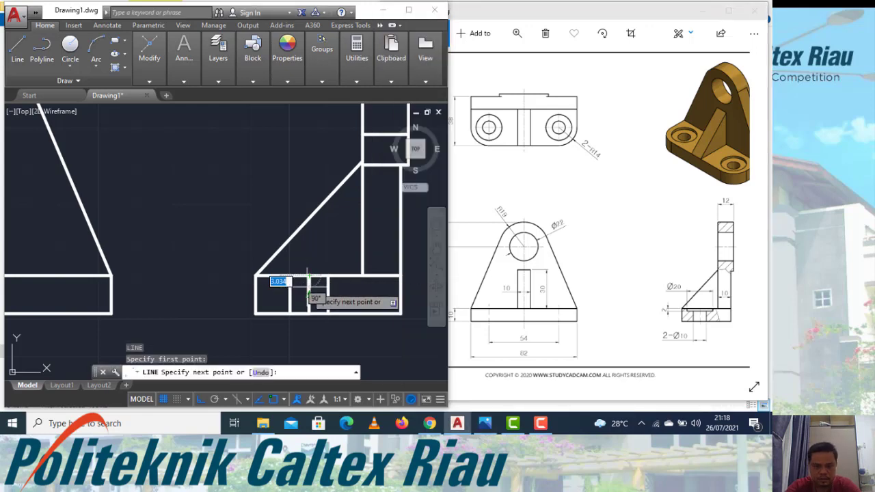
key("Return")
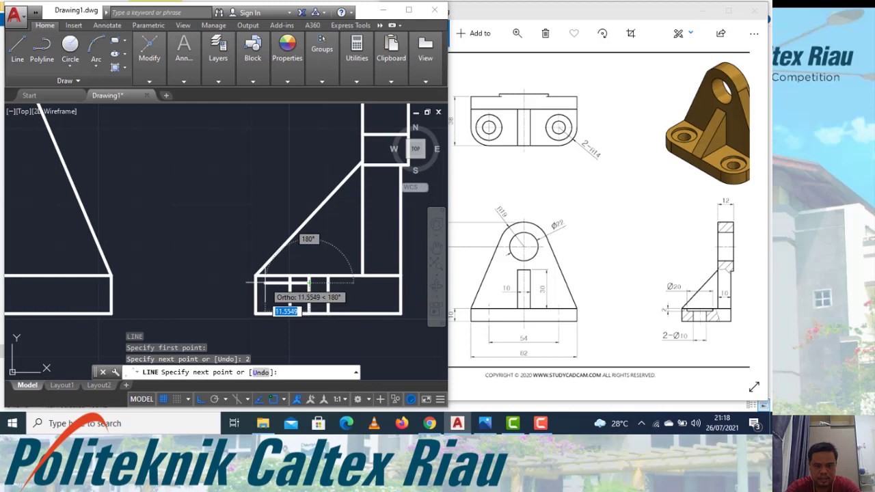
type("10")
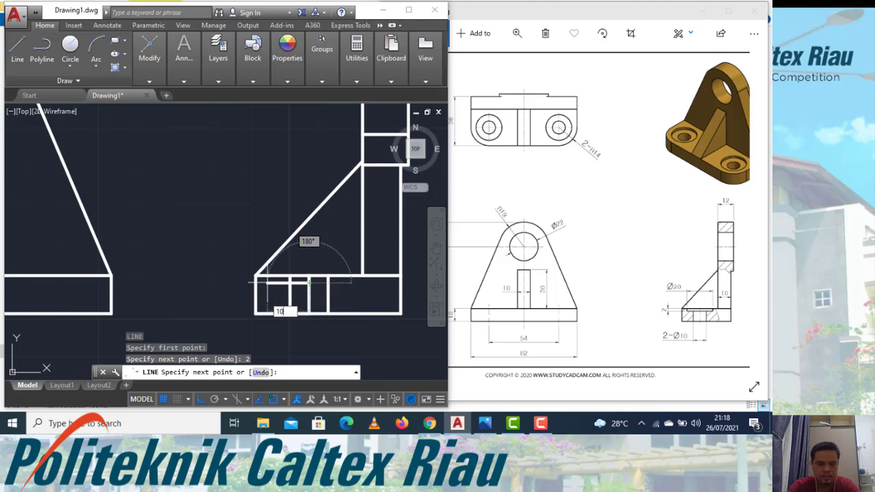
key("Return")
type("2")
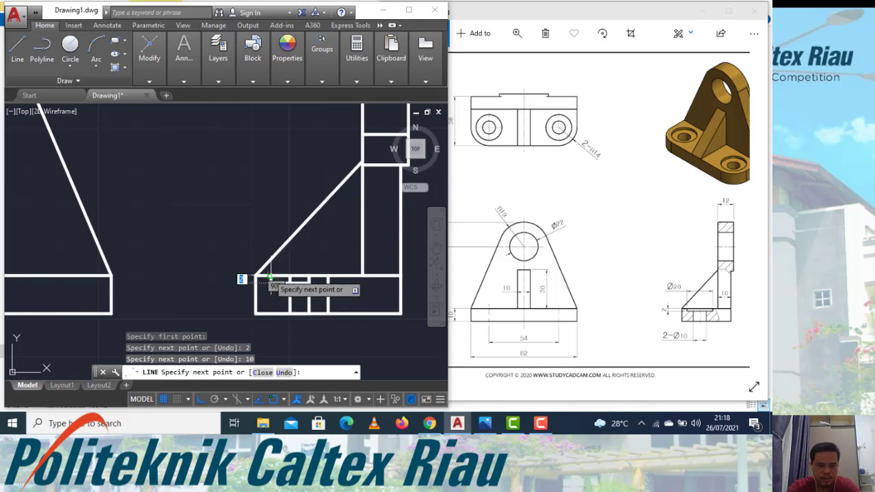
key("Return")
key("Escape")
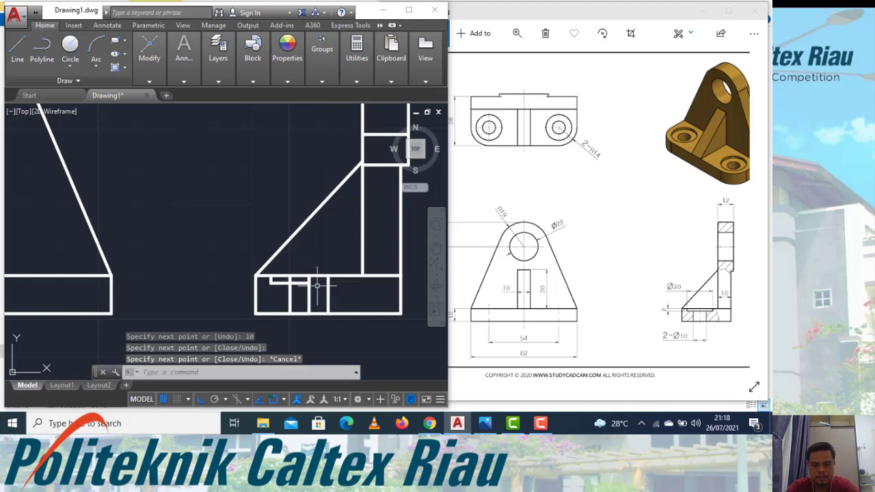
Add a 10-unit line across the step on the side-view base.
key("Return")
left_click(309, 281)
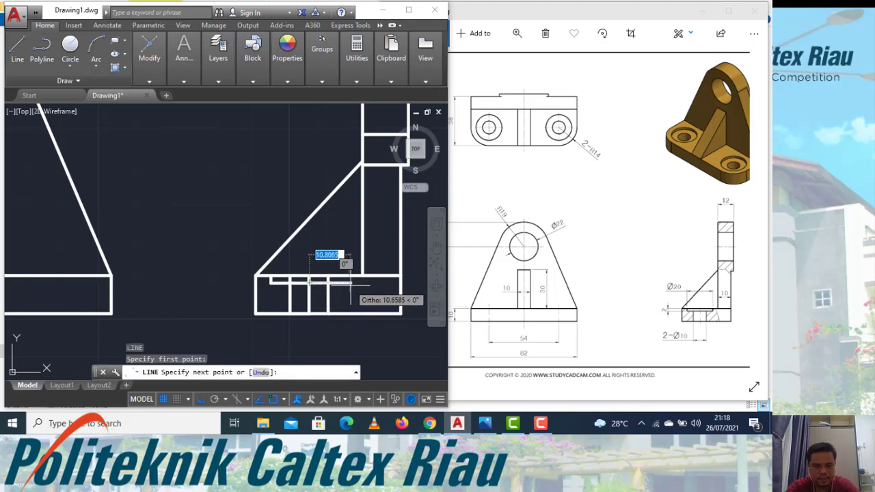
type("10")
key("Return")
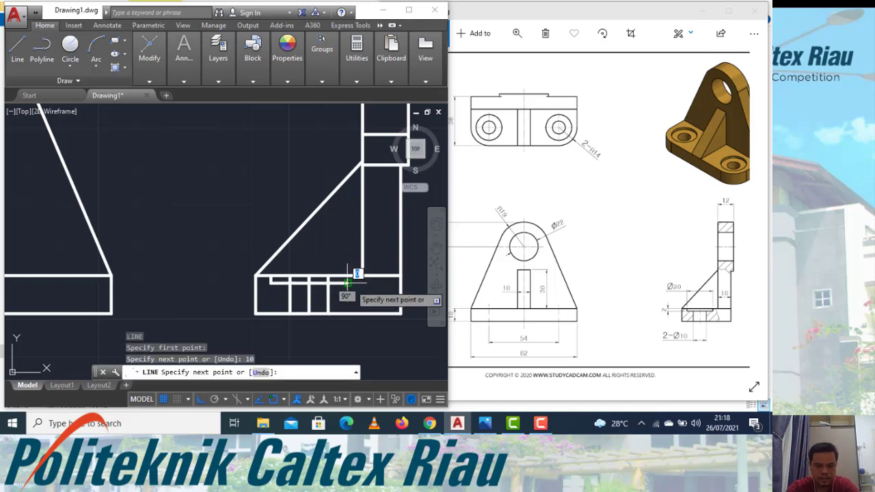
left_click(347, 277)
key("Escape")
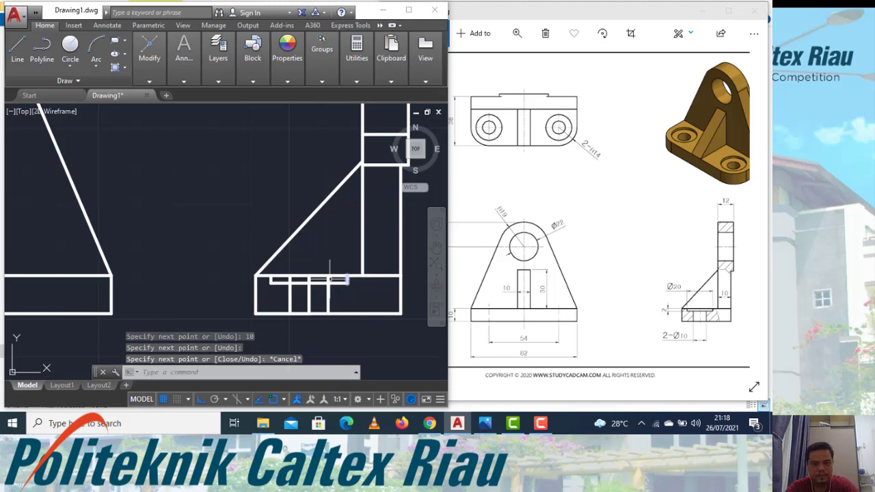
Trim the three short vertical pieces inside the step.
type("tr")
key("Return")
key("Return")
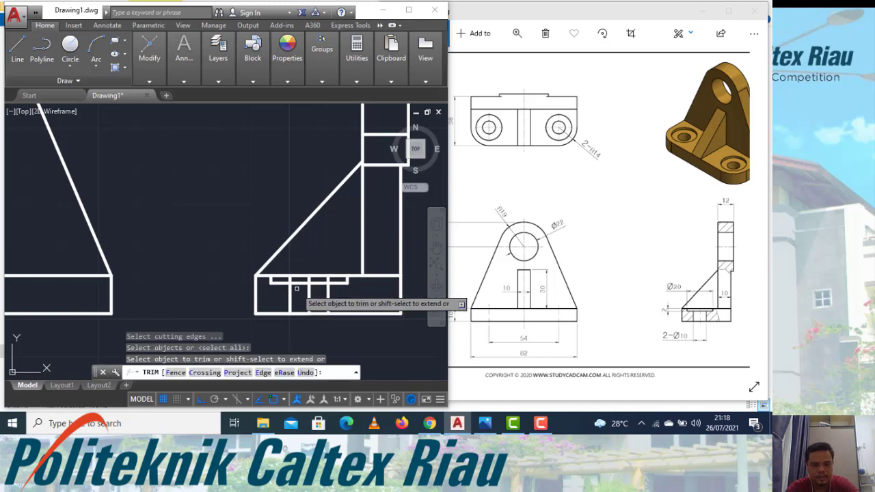
scroll(301, 294, "up", 1)
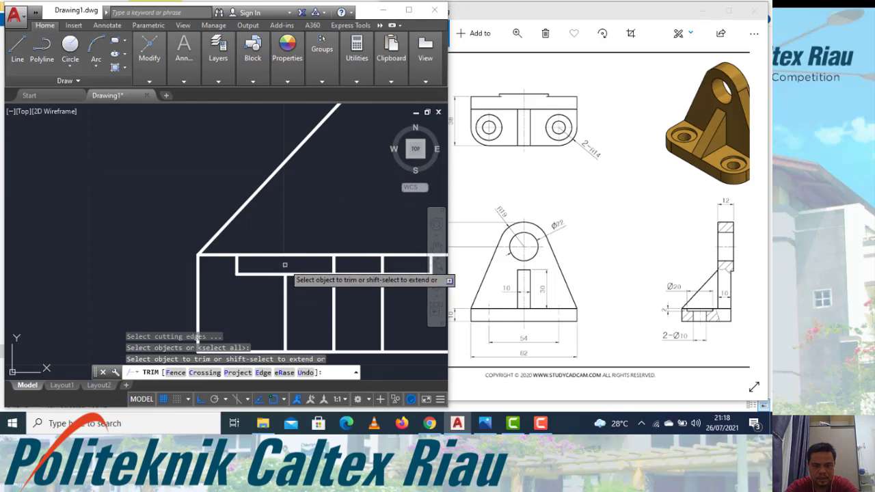
left_click(284, 266)
left_click(335, 264)
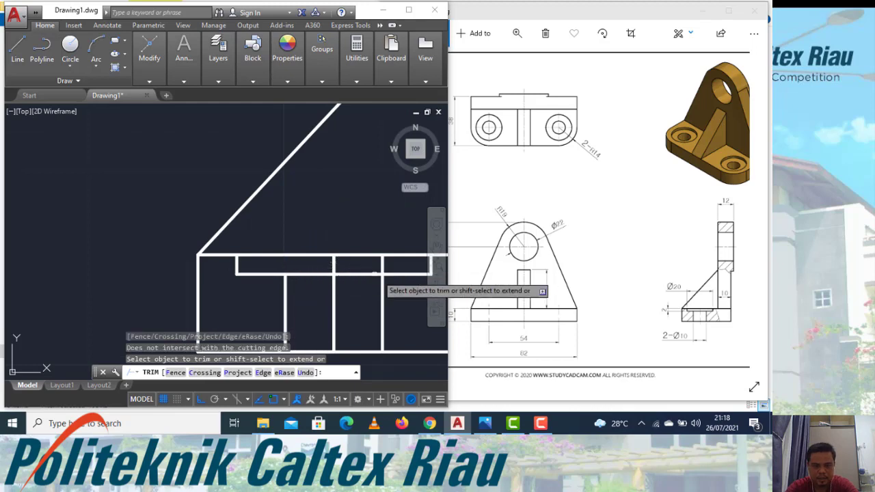
left_click(383, 265)
key("Escape")
Erase the stray vertical line below the step and pan to frame both views.
left_click(351, 303)
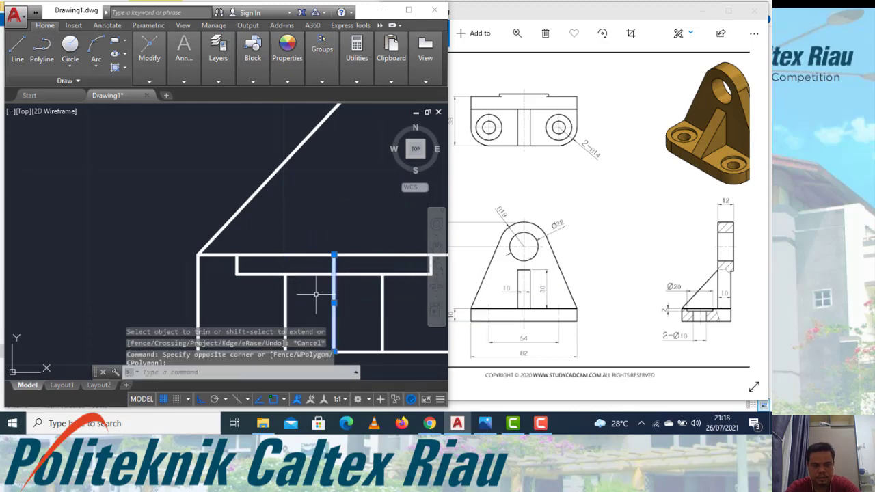
left_click(313, 293)
type("e")
key("Return")
scroll(319, 308, "down", 3)
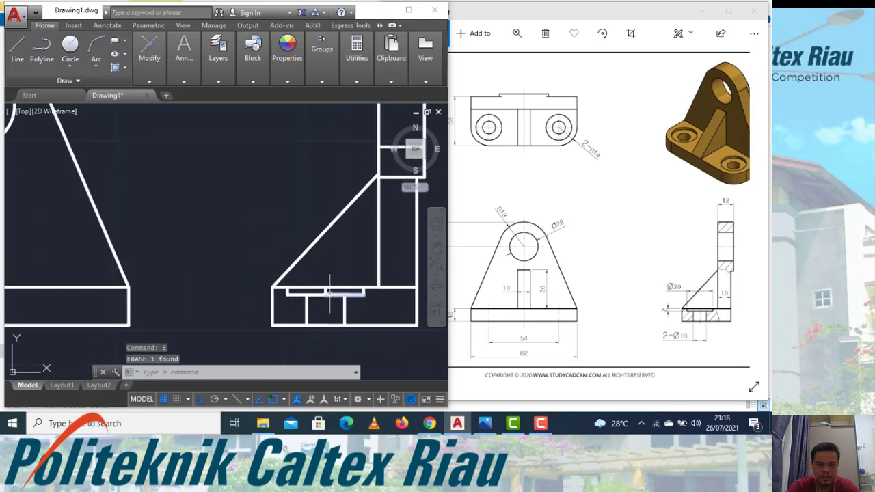
scroll(330, 293, "up", 3)
left_click(311, 277)
key("Escape")
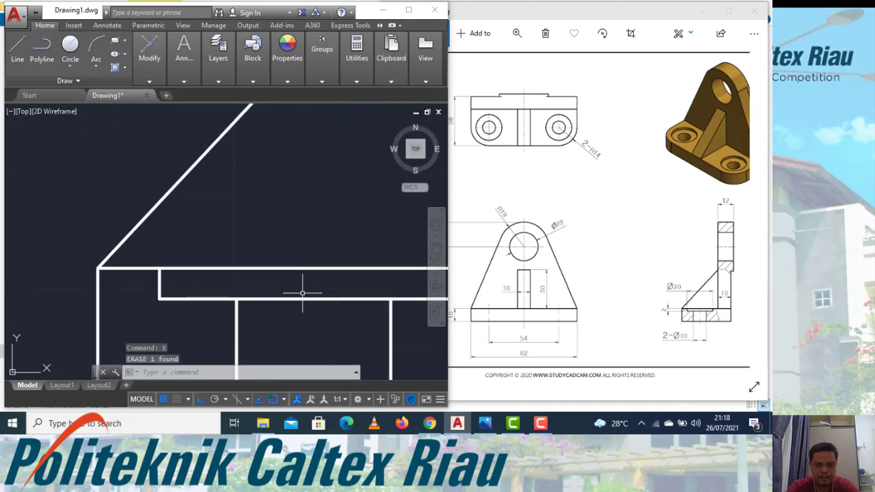
scroll(300, 287, "down", 3)
scroll(343, 293, "down", 3)
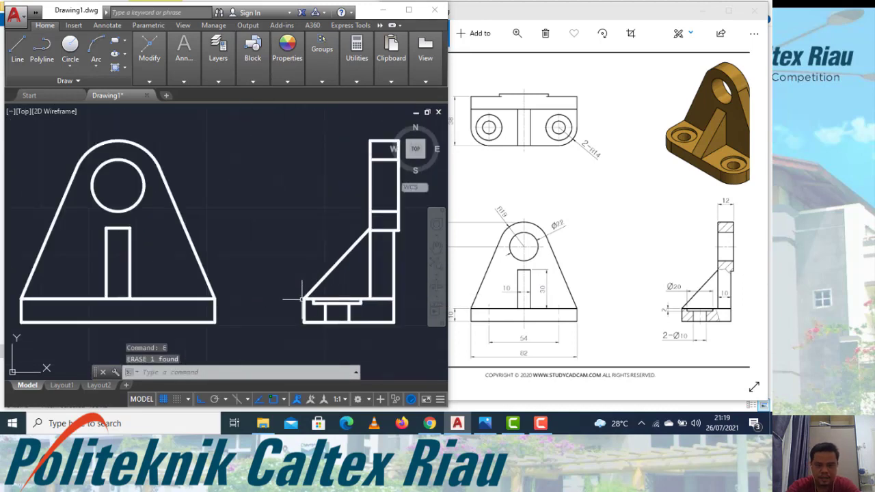
mouse_move(728, 271)
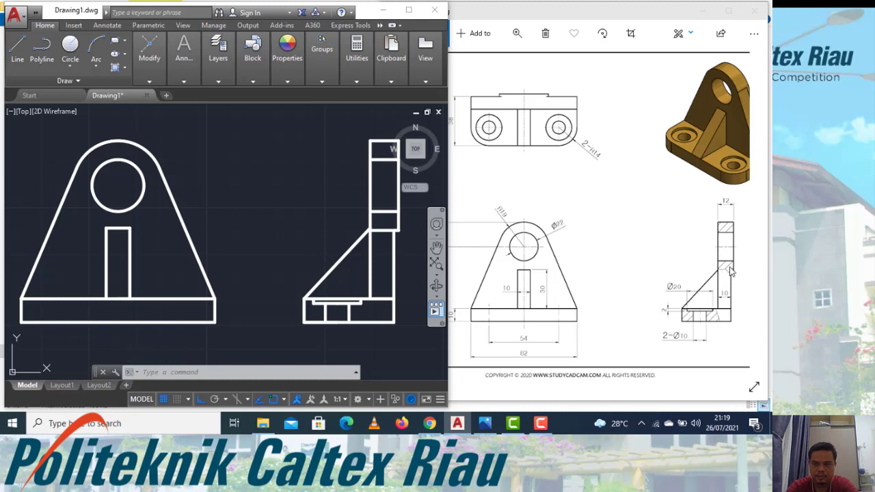
middle_click_drag(329, 218, 280, 219)
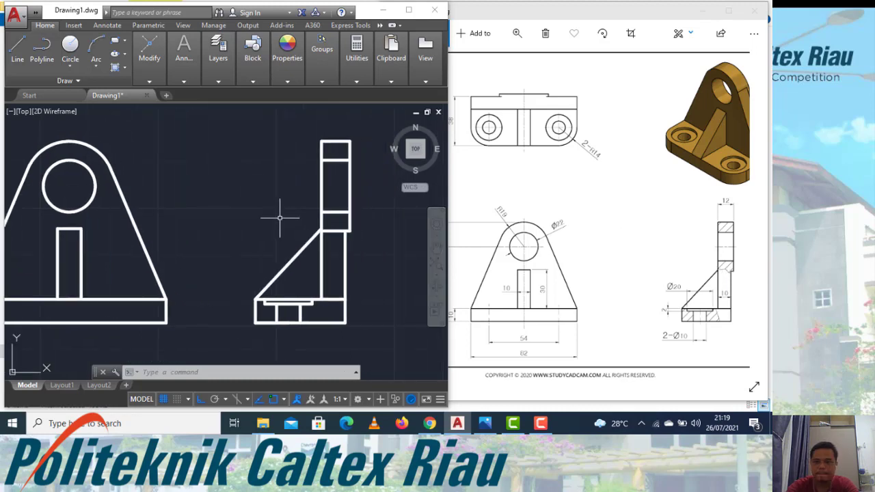
Draw a four-point fitted spline break curve across the upright above the rib.
left_click(62, 81)
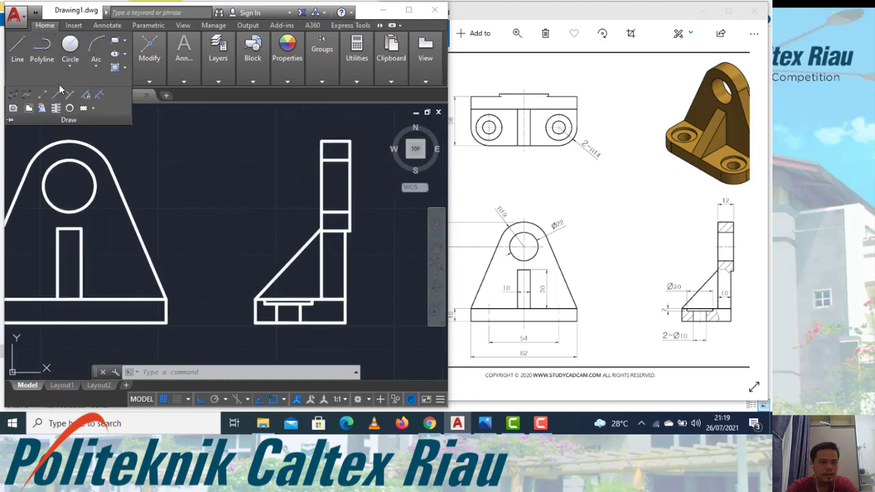
left_click(13, 95)
scroll(312, 221, "up", 2)
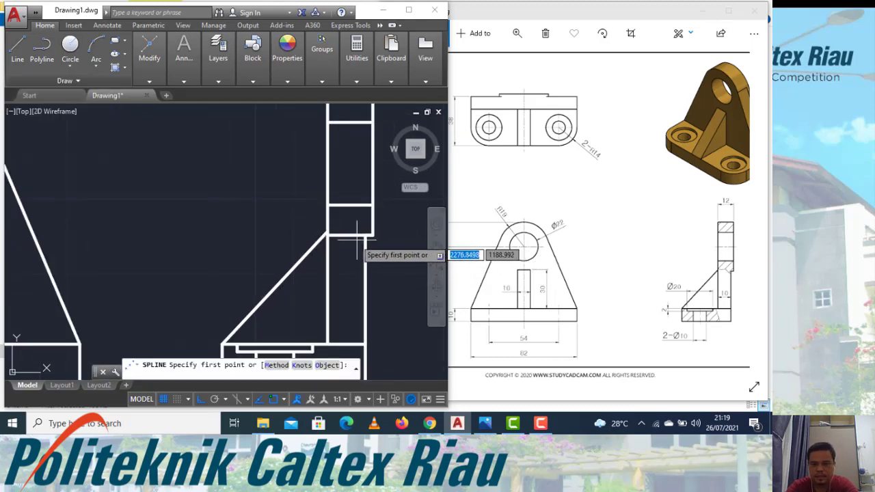
left_click(327, 224)
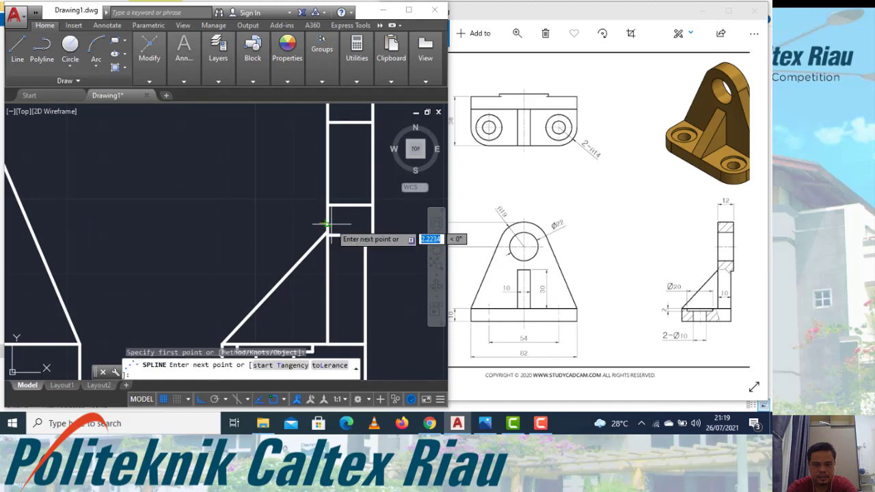
left_click(345, 225)
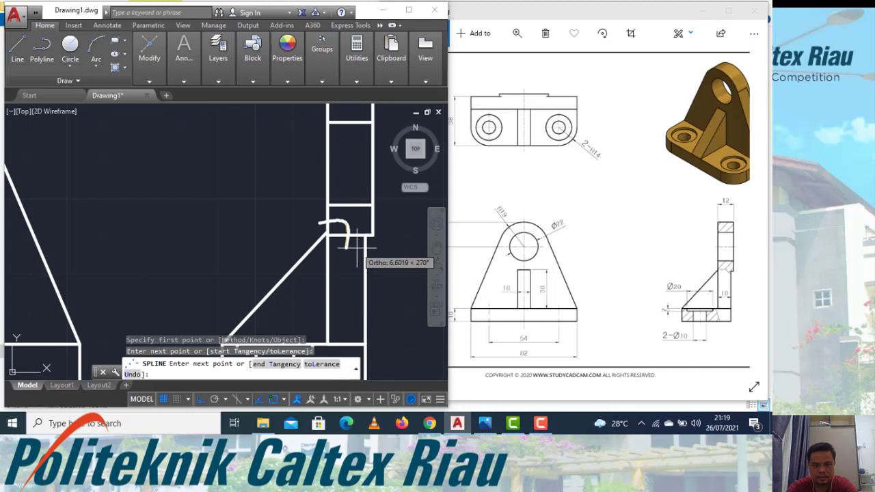
left_click(348, 247)
left_click(369, 250)
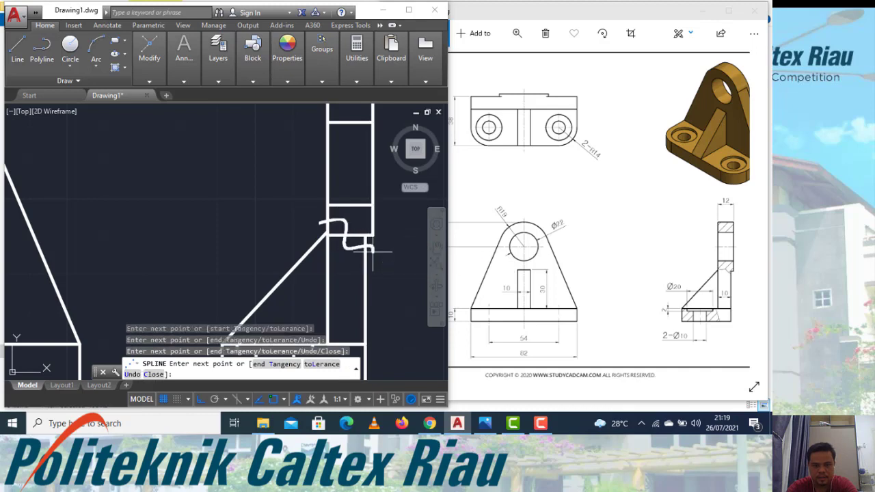
key("Return")
key("Return")
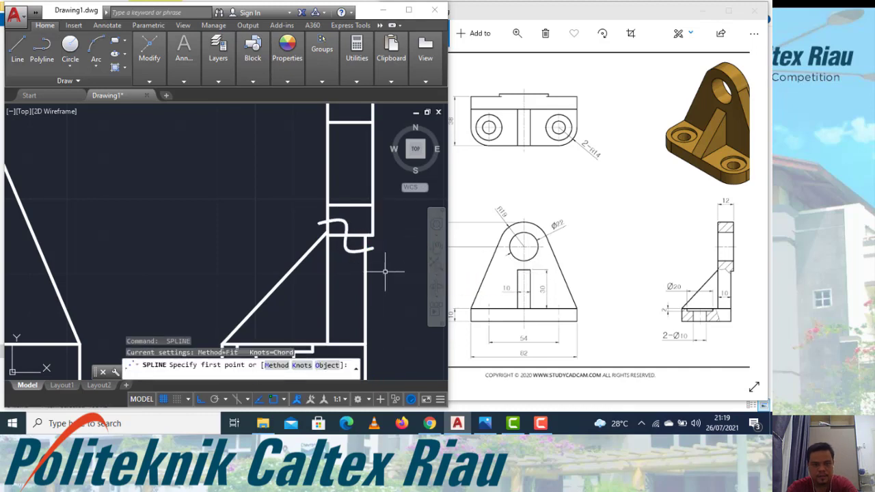
key("Escape")
Try stretching and trimming the horizontal line crossing the rib at the break.
left_click(355, 235)
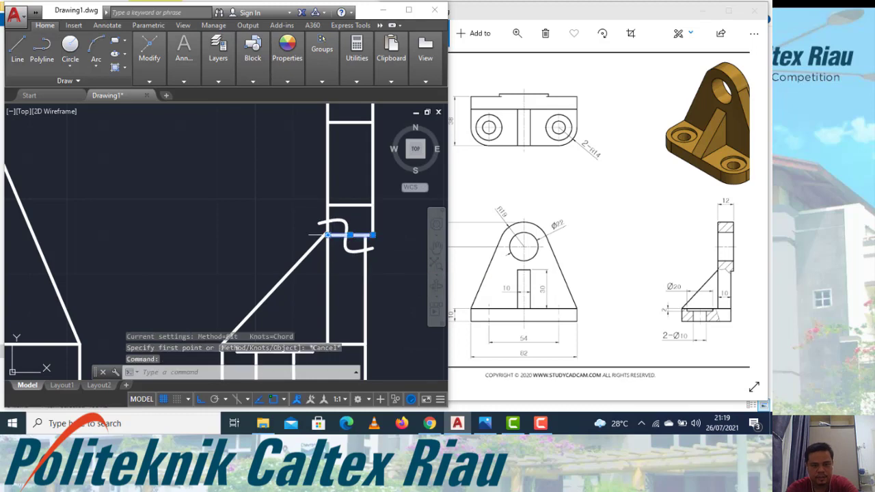
left_click(327, 235)
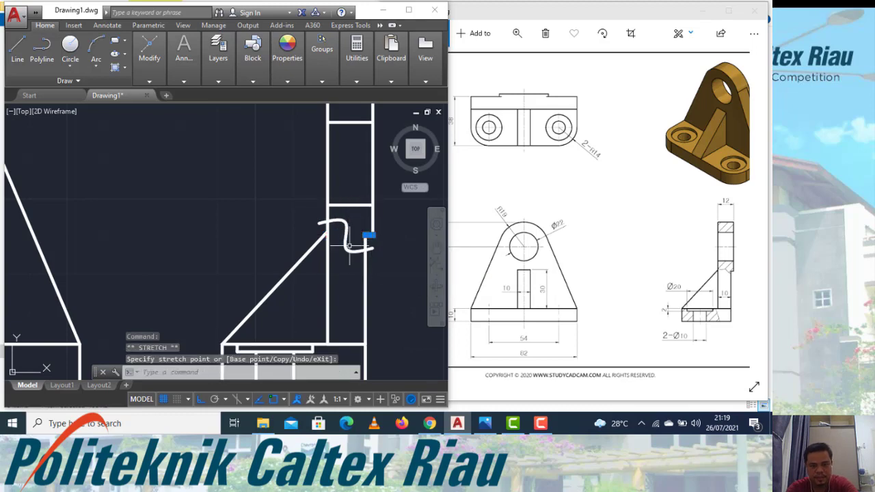
key("Escape")
type("r")
key("Return")
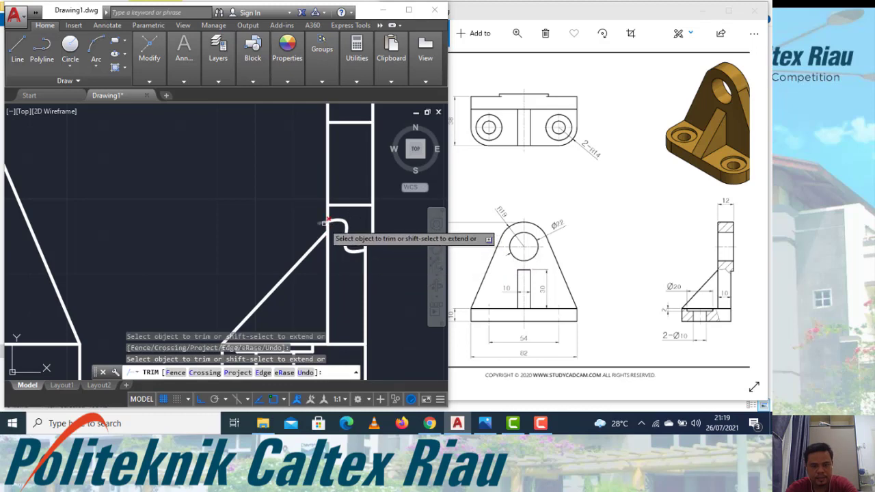
key("Escape")
scroll(430, 151, "down", 3)
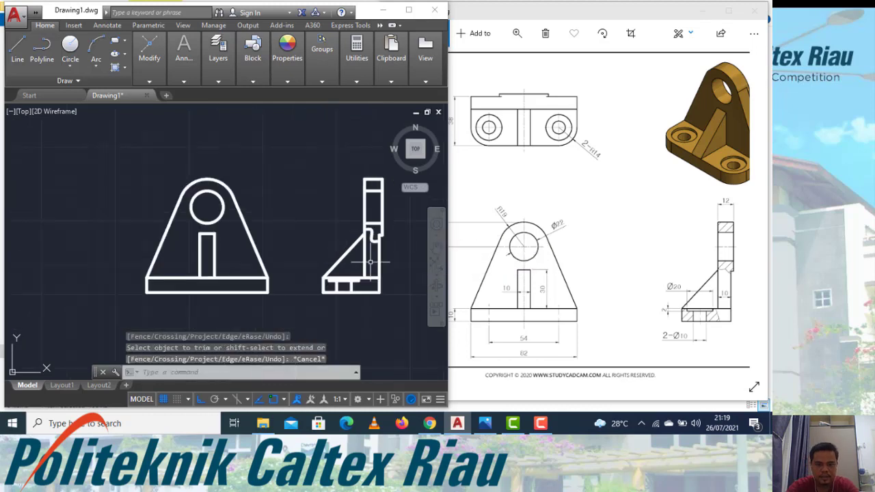
scroll(355, 295, "up", 2)
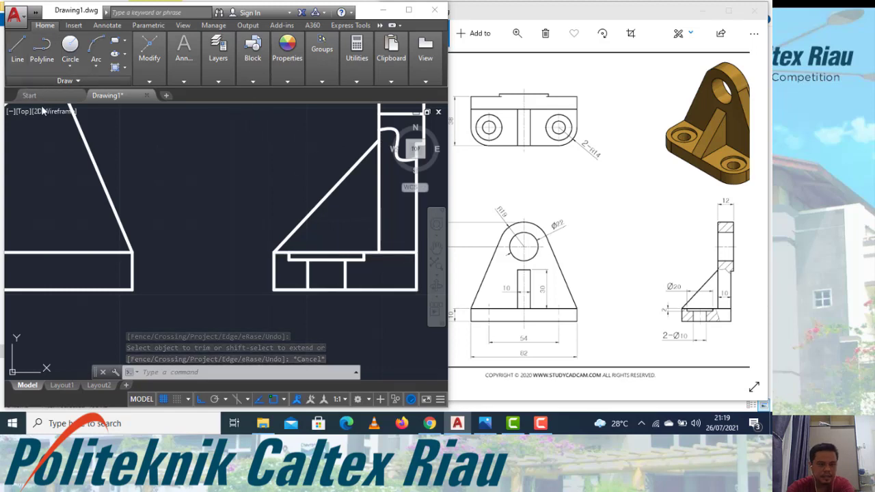
Draw a three-point spline break curve down the base beside the mounting hole, Ortho off.
left_click(26, 83)
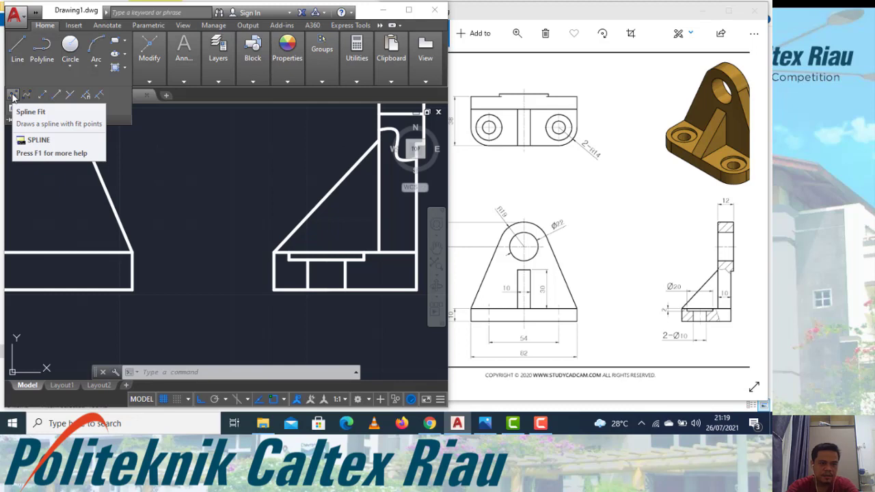
left_click(13, 96)
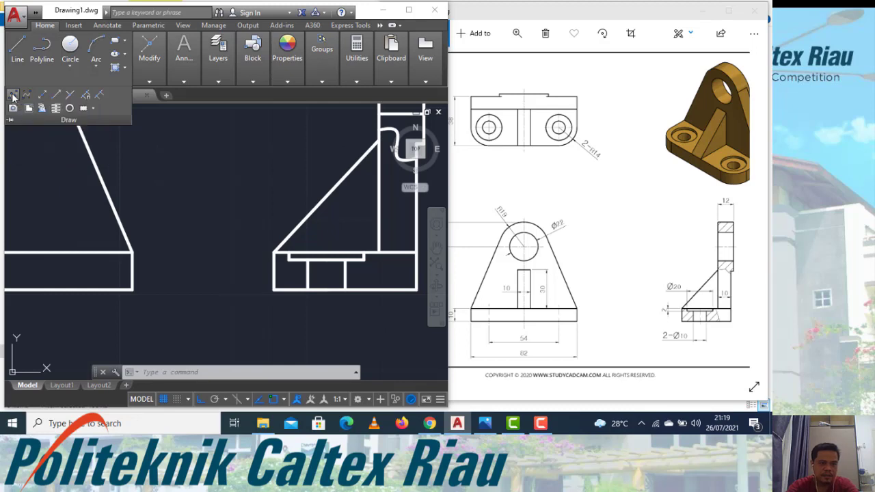
left_click(375, 253)
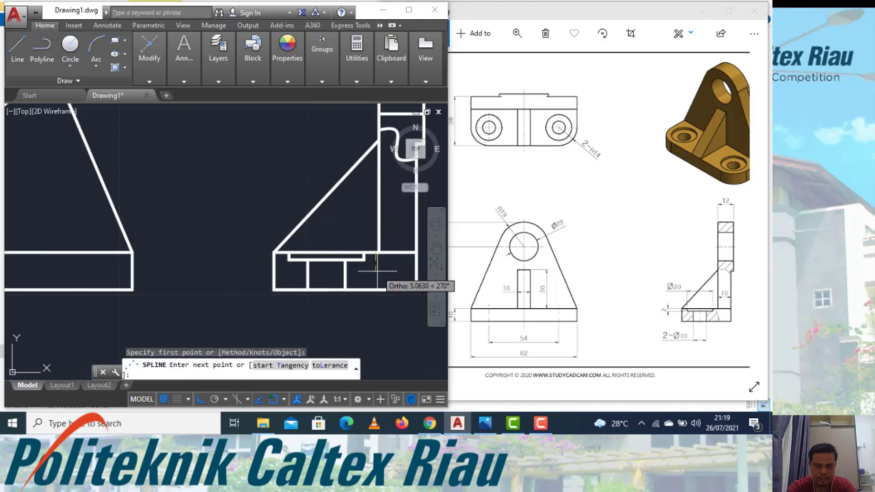
key("F8")
left_click(376, 271)
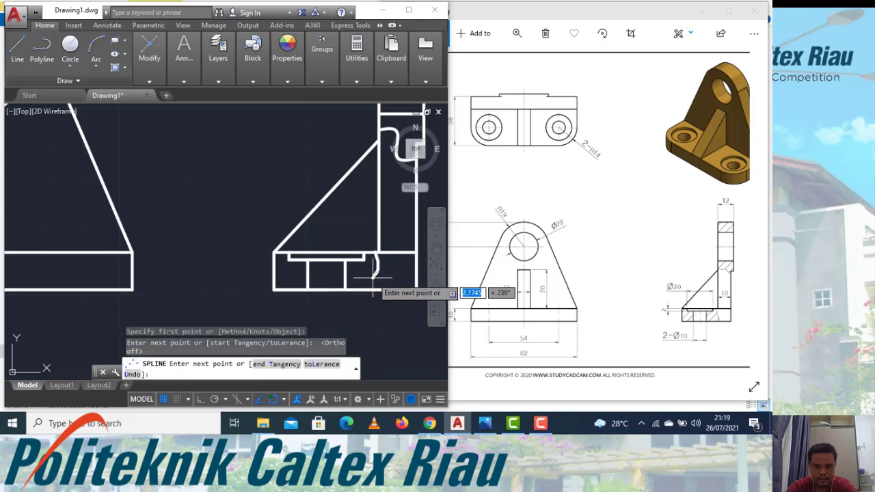
left_click(370, 288)
key("Return")
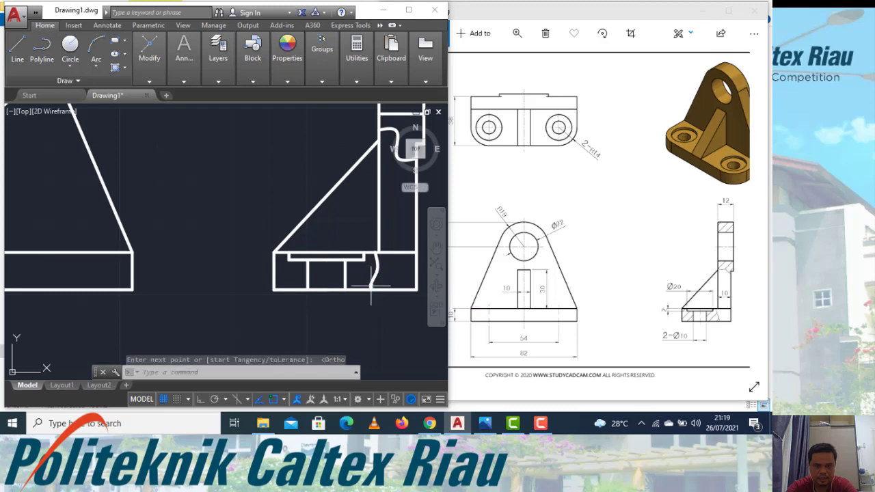
scroll(371, 248, "up", 4)
scroll(371, 247, "down", 3)
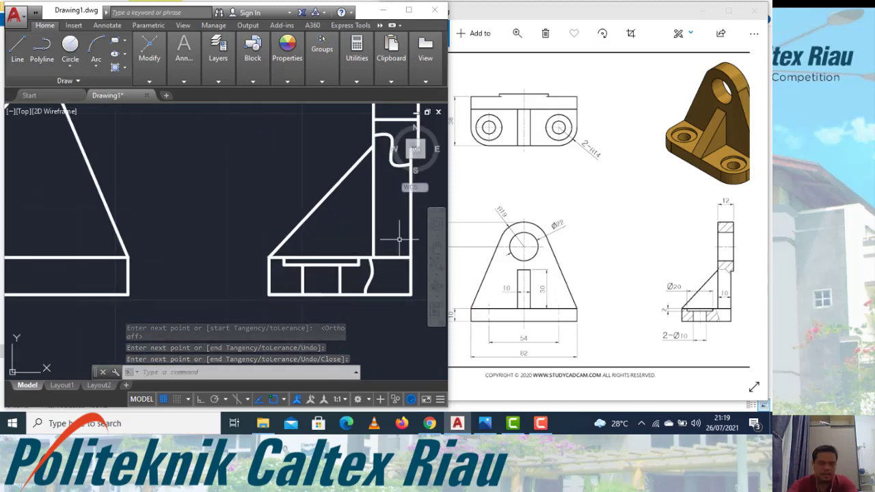
scroll(390, 275, "down", 2)
scroll(390, 275, "down", 2)
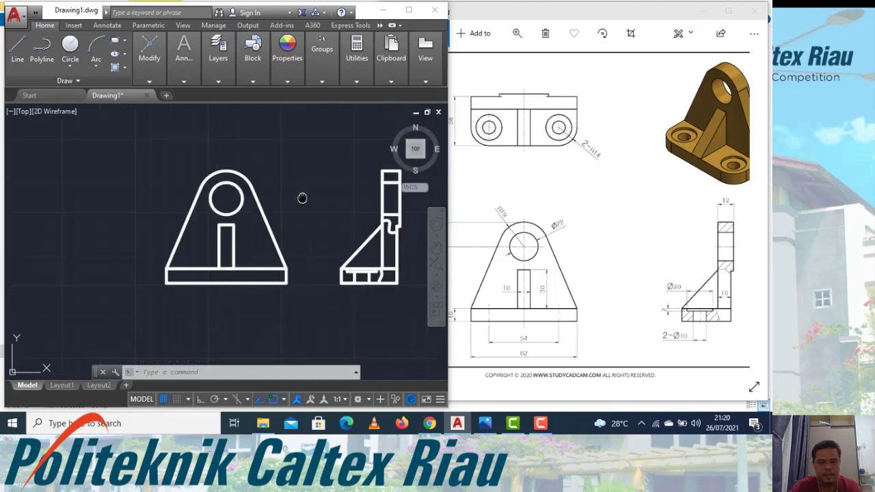
middle_click_drag(302, 198, 316, 256)
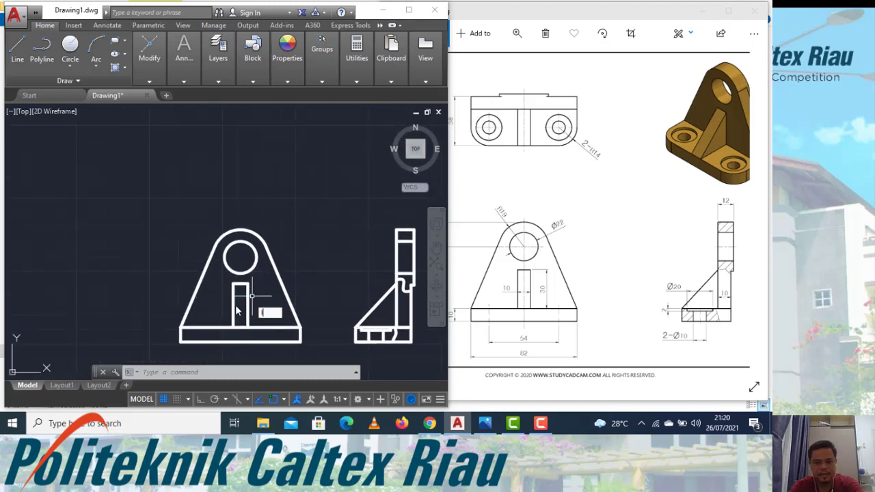
Project vertical lines up from both base corners and join them with a top edge.
key("Return")
left_click(181, 327)
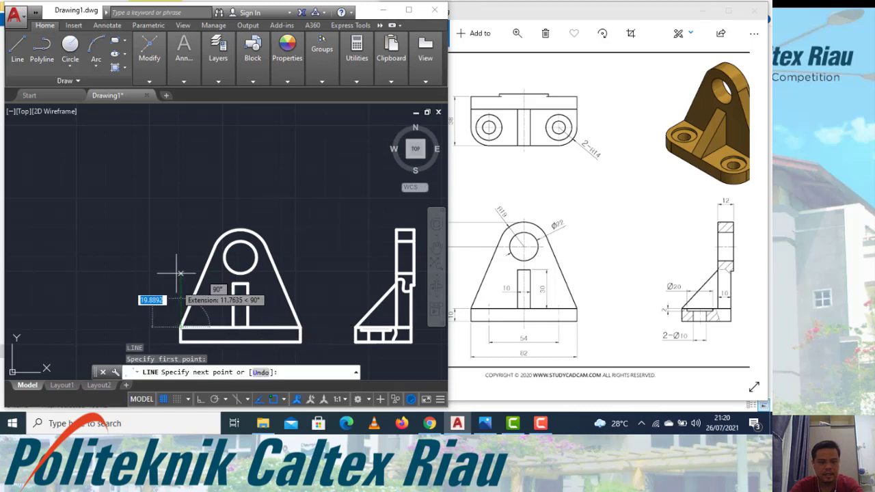
left_click(182, 162)
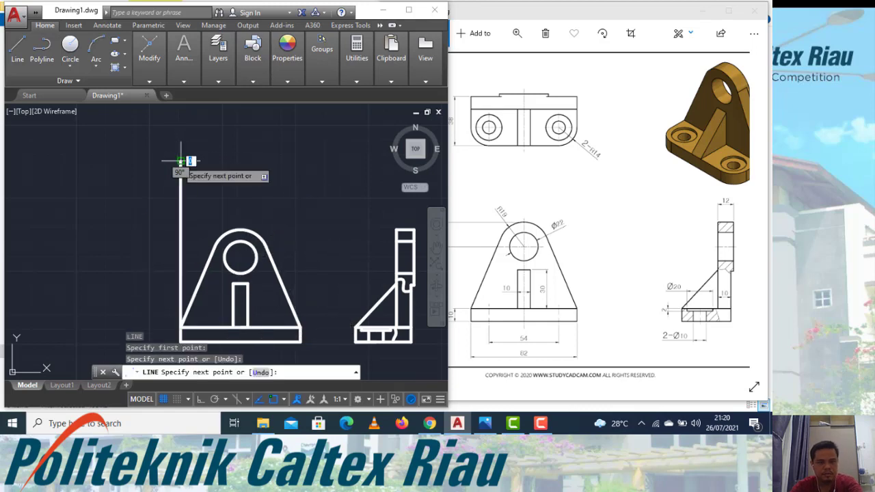
key("Return")
key("Return")
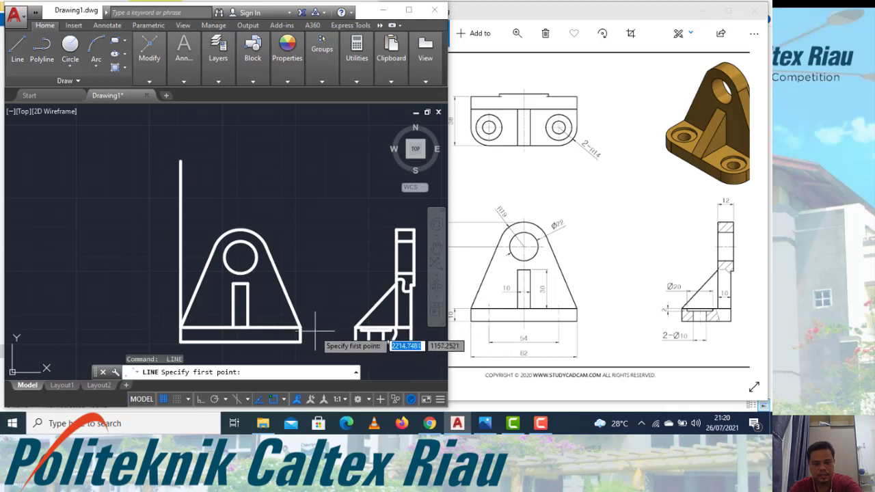
left_click(301, 326)
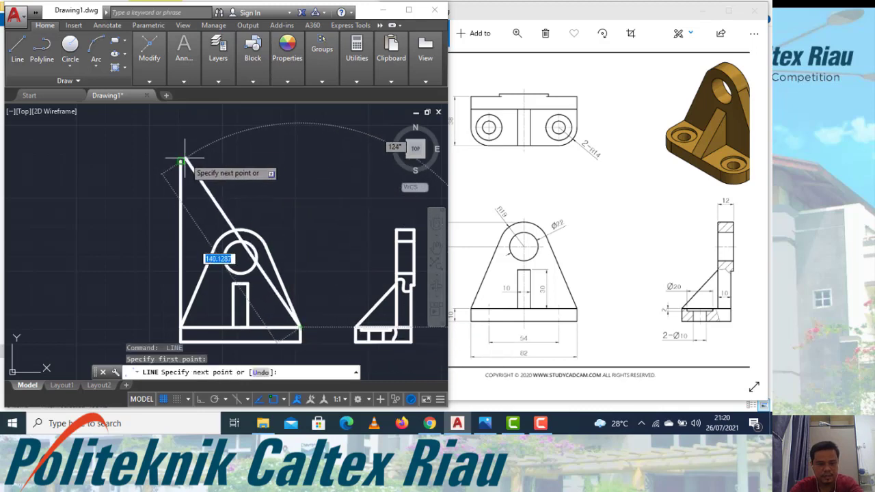
left_click(301, 161)
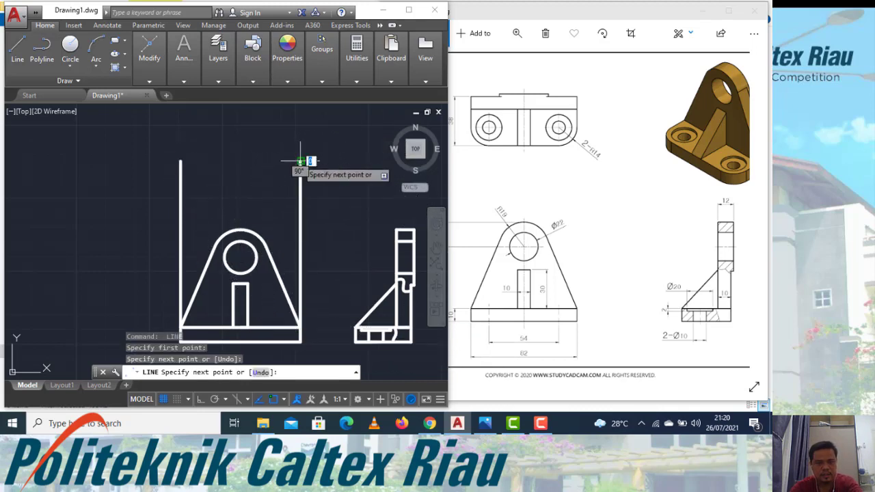
left_click(180, 162)
key("Escape")
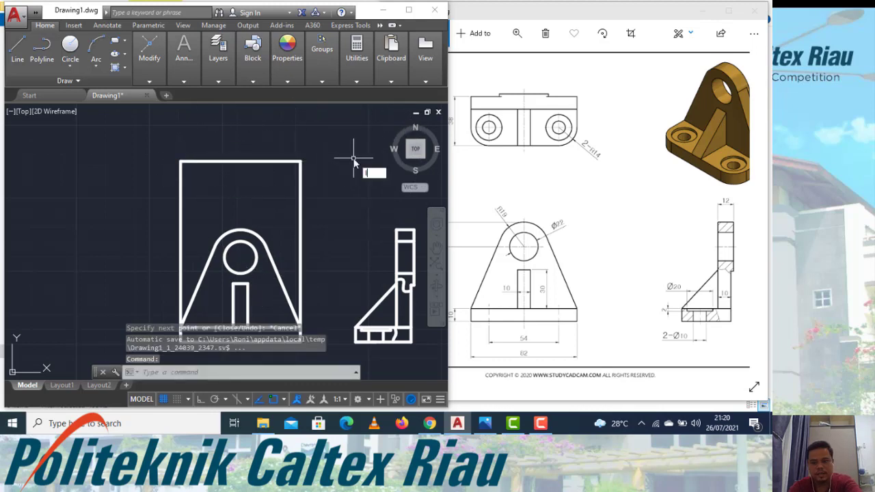
From the top-right corner, draw a 38-unit line up and an 82-unit line left.
key("Return")
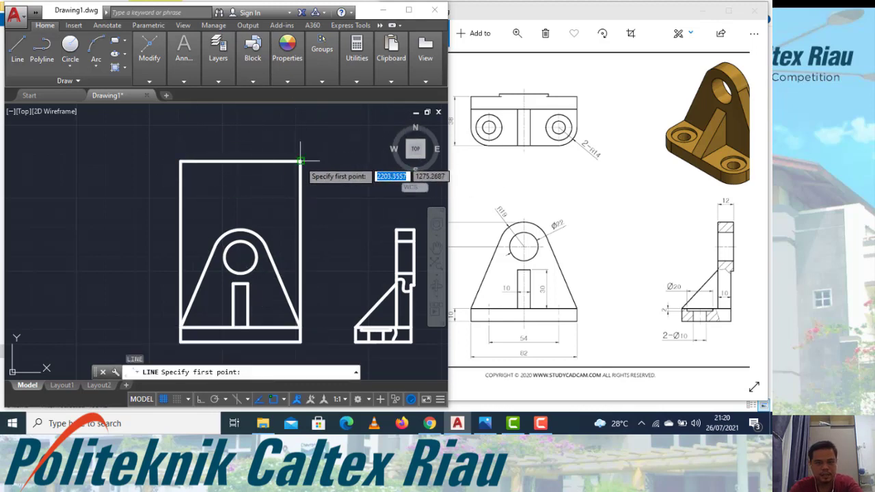
left_click(301, 162)
type("38")
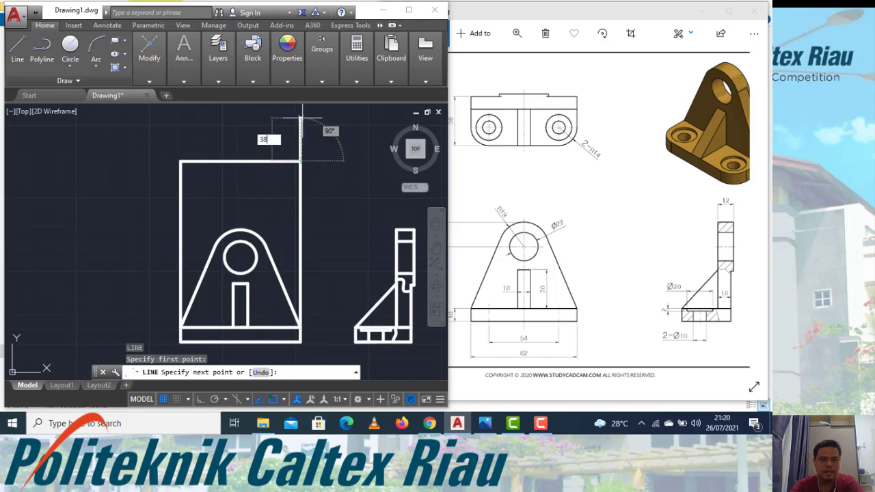
key("Return")
scroll(311, 167, "down", 2)
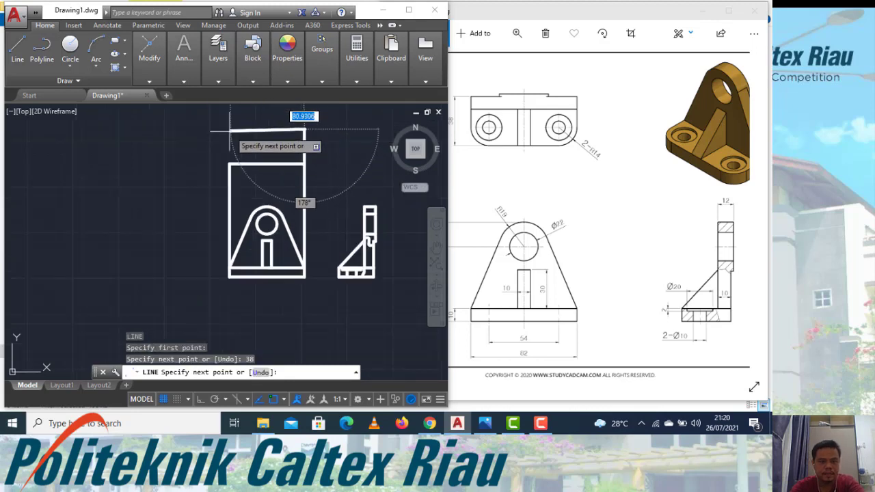
scroll(230, 130, "up", 2)
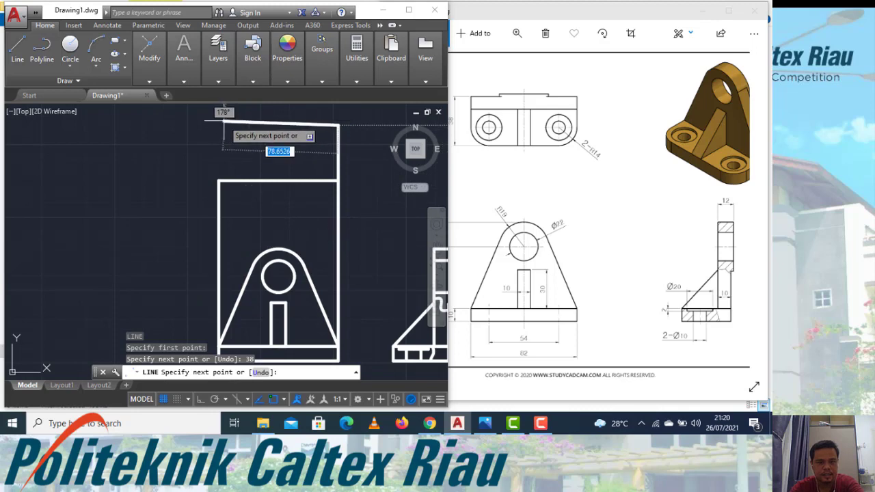
key("F8")
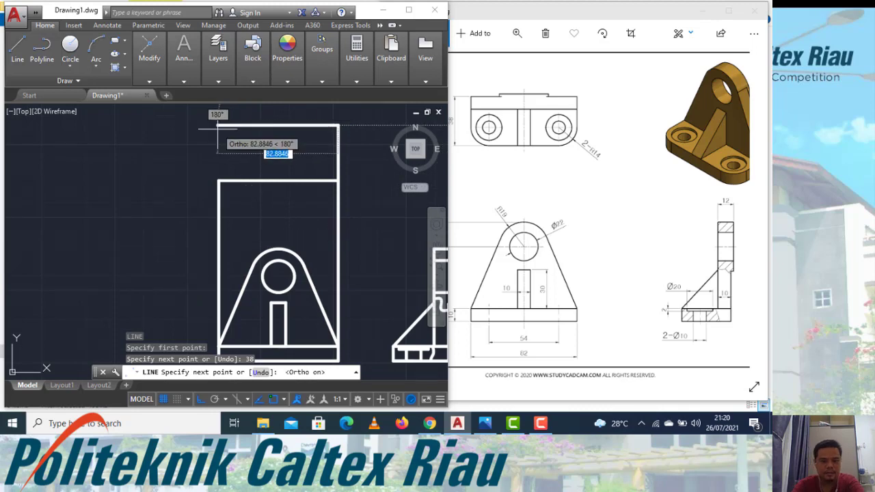
type("82")
key("Return")
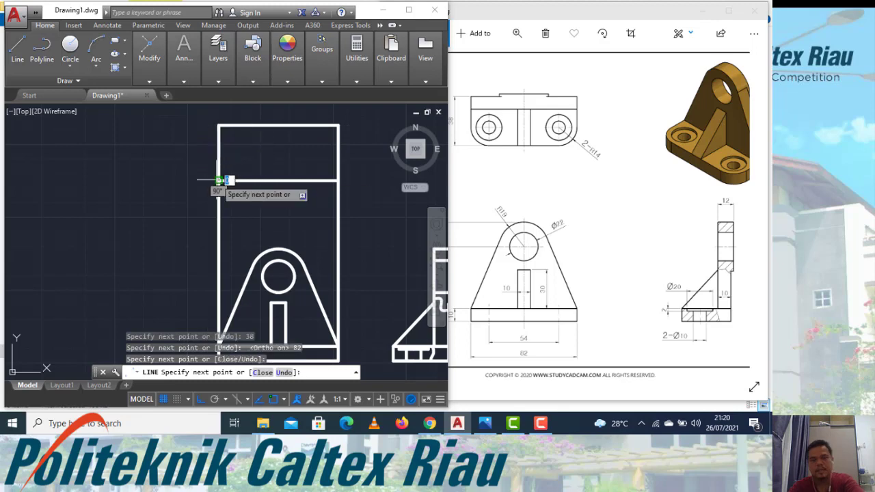
key("Escape")
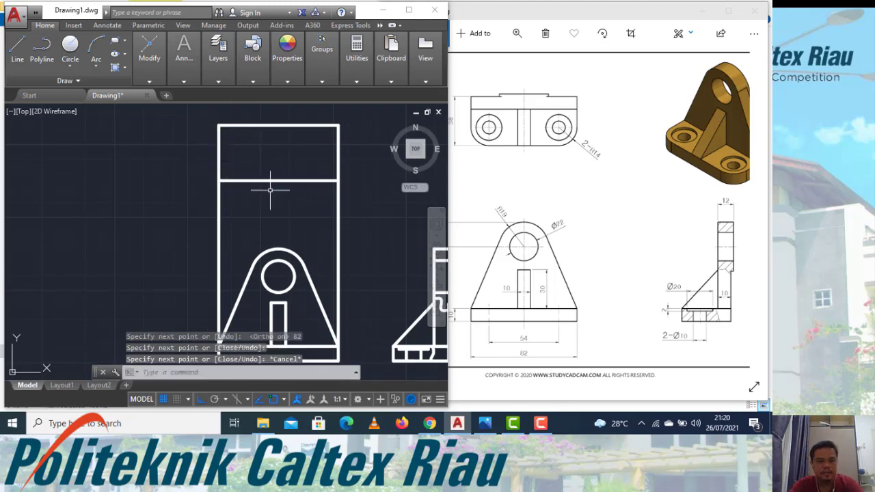
type("f")
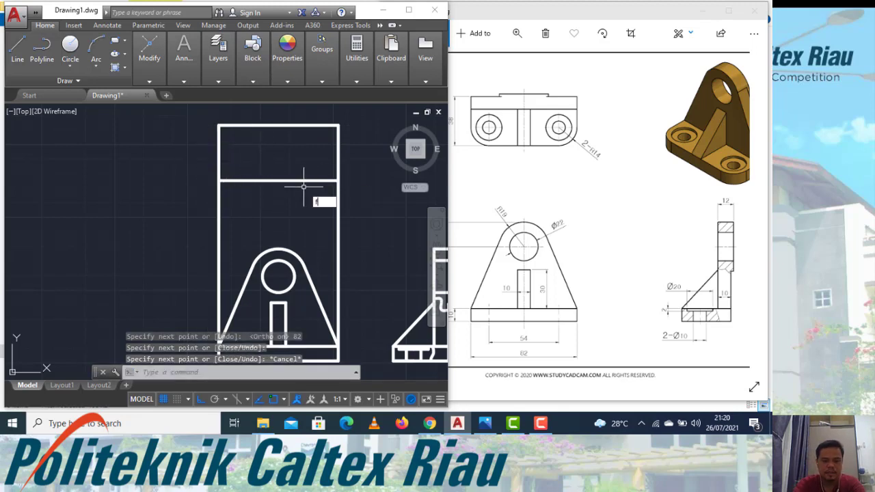
type("illet")
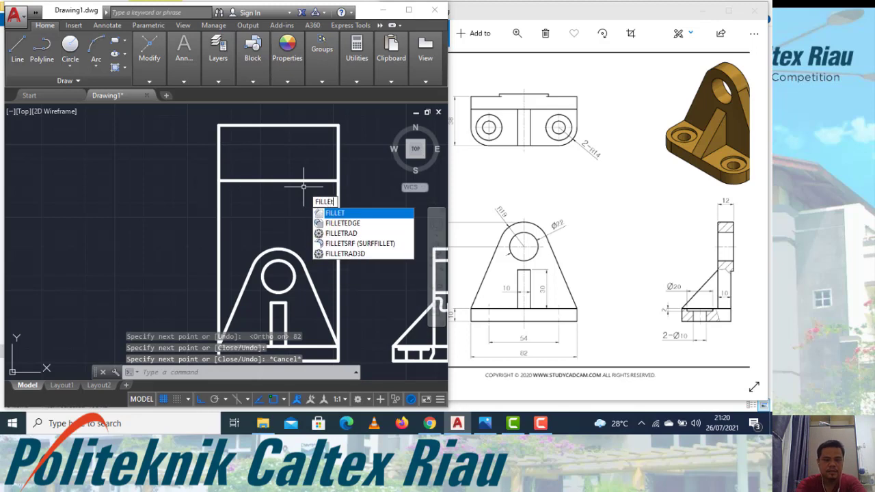
key("Return")
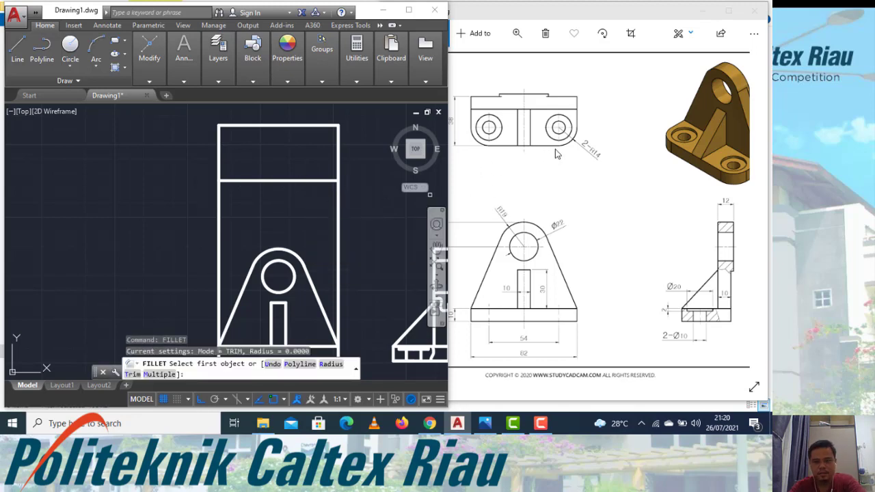
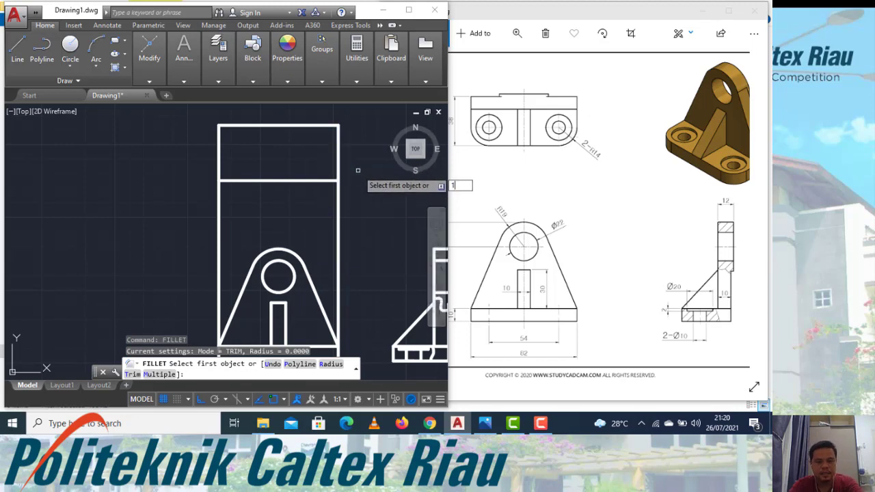
Round the top view's lower-right corner with a radius 14 fillet.
type("4")
left_click(336, 180)
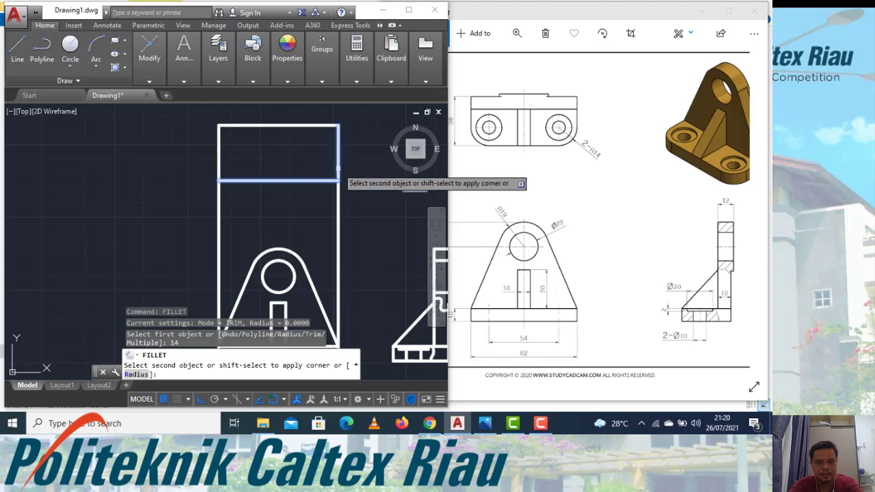
left_click(337, 168)
key("Escape")
key("Escape")
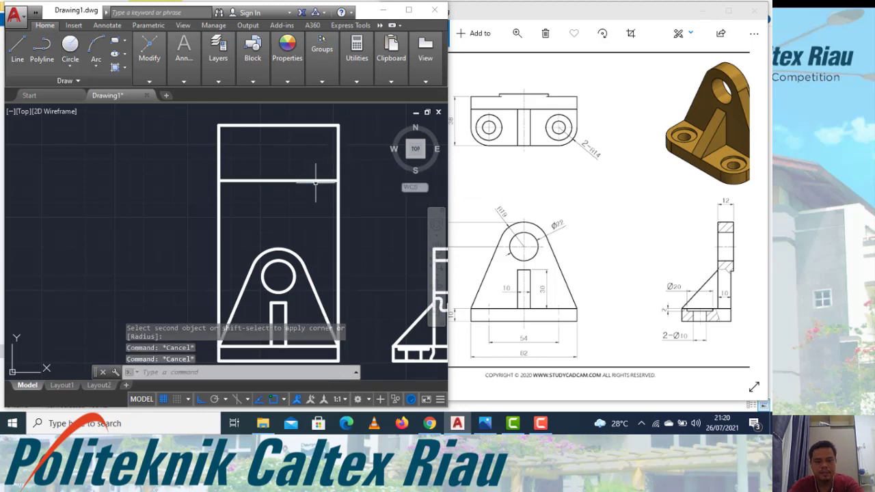
type("fi")
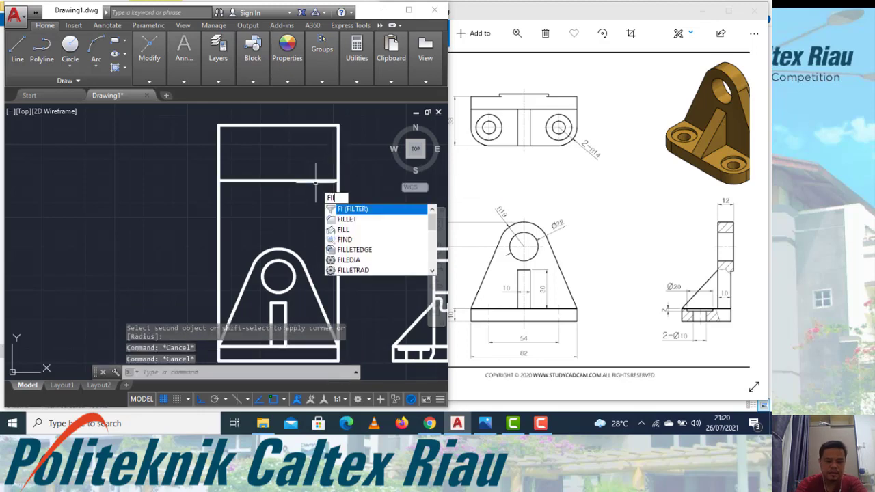
key("Return")
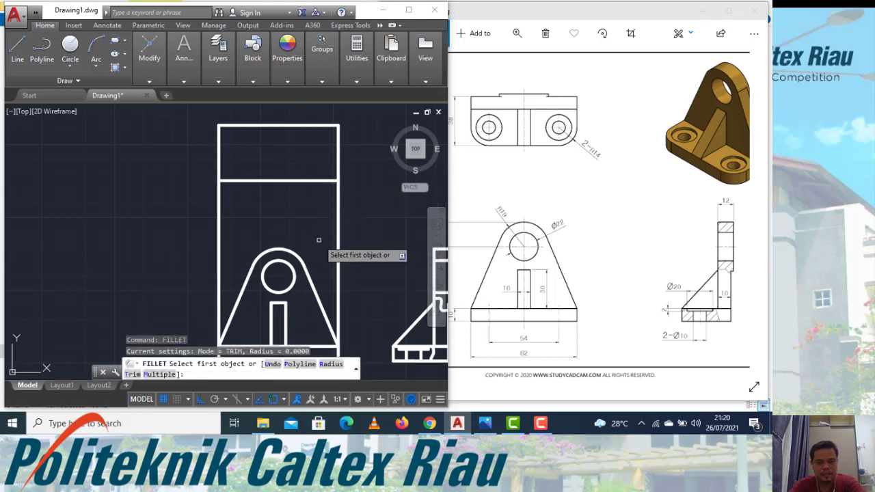
type("r")
key("Return")
type("1")
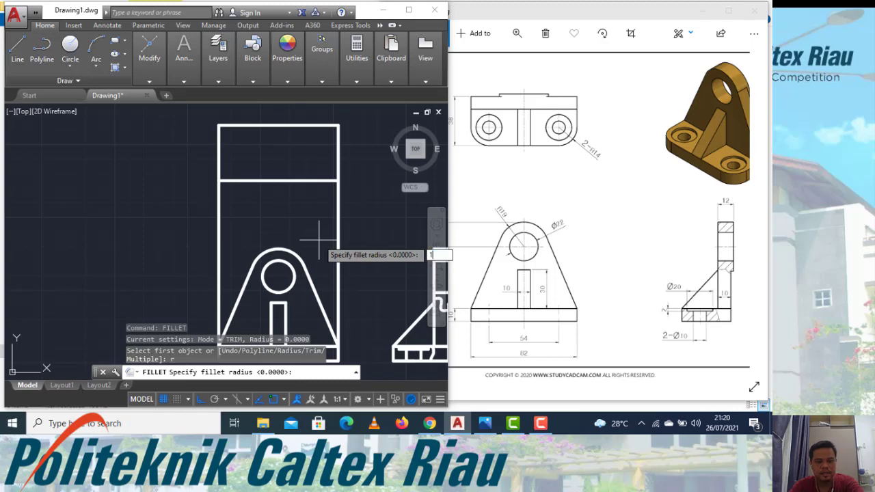
type("4")
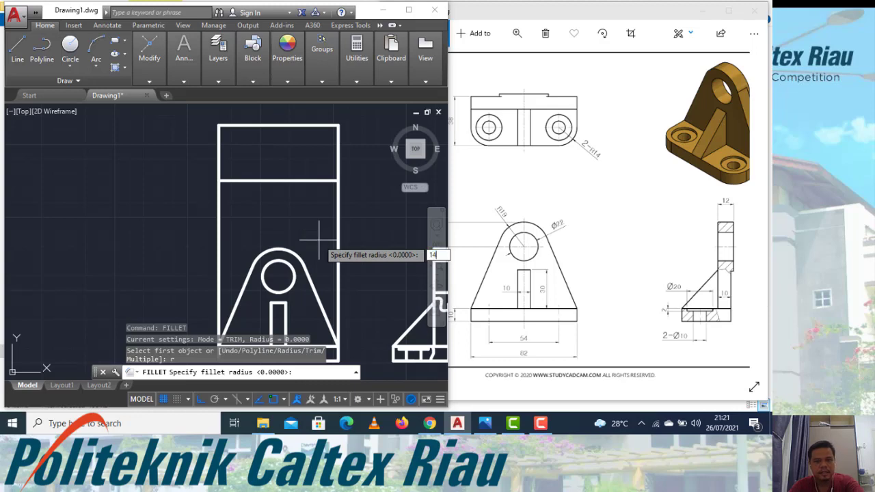
key("Return")
left_click(325, 180)
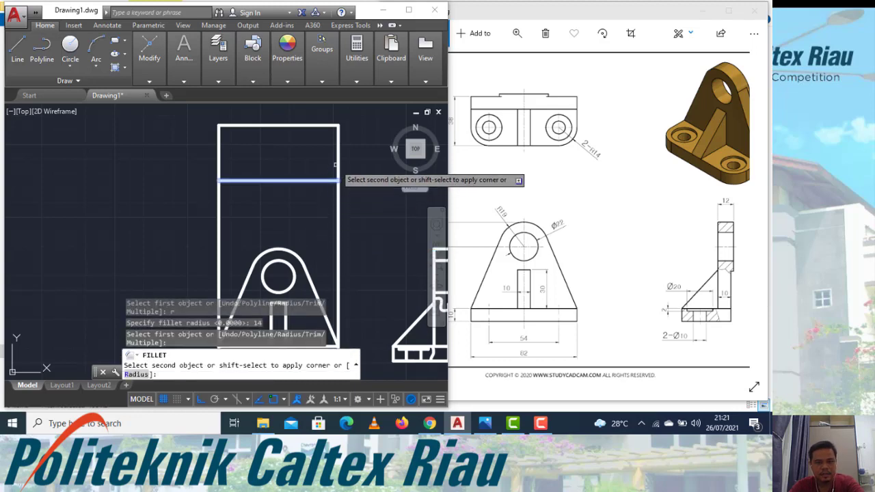
left_click(339, 164)
Round the lower-left corner with the same radius 14 fillet.
key("Return")
type("r")
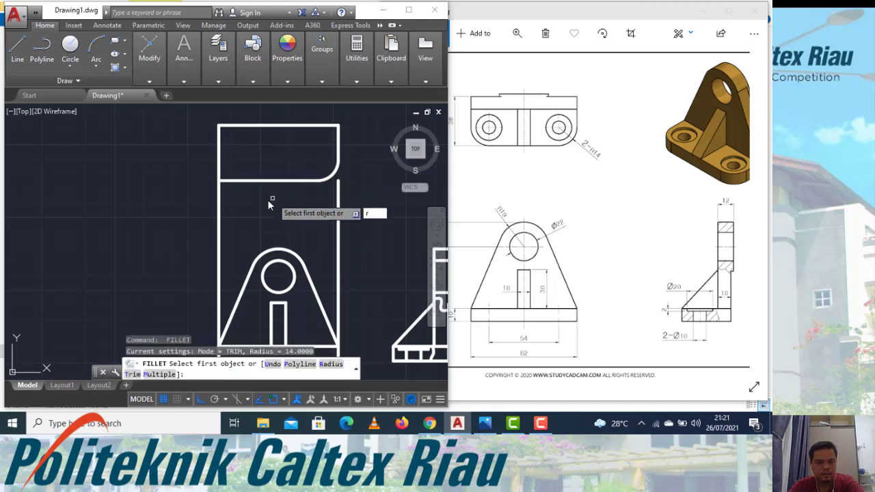
key("Return")
key("Return")
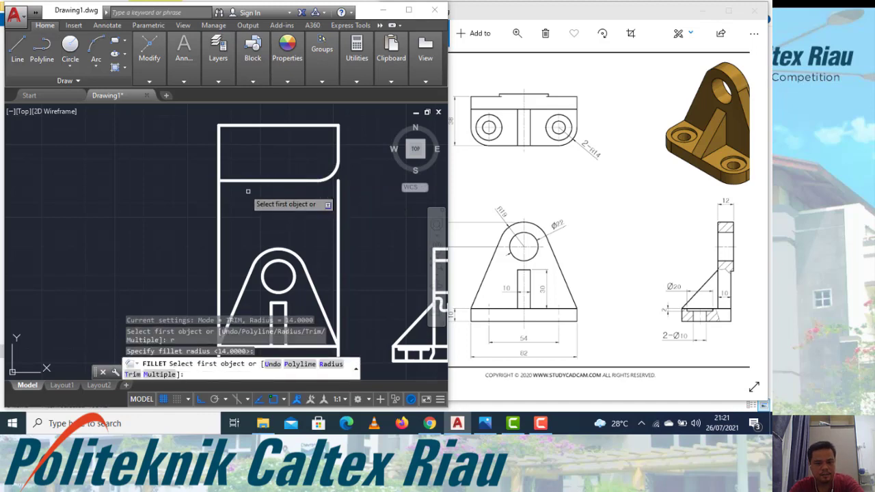
left_click(232, 181)
left_click(232, 182)
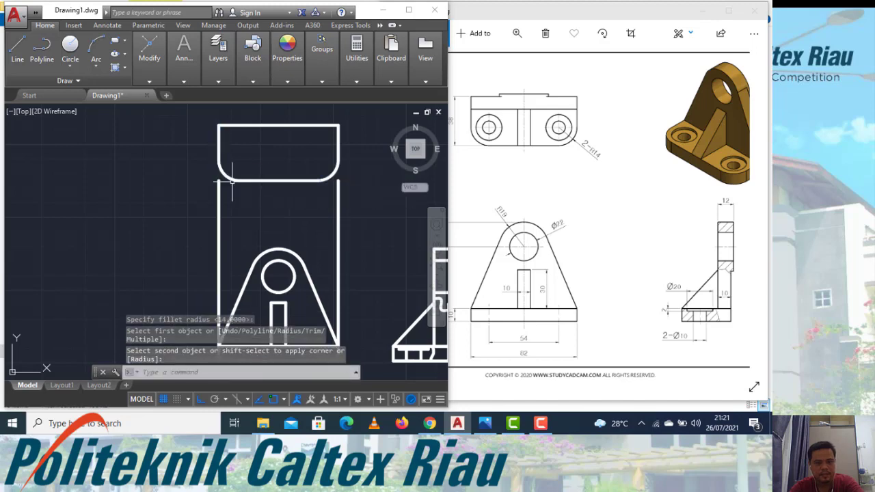
key("Escape")
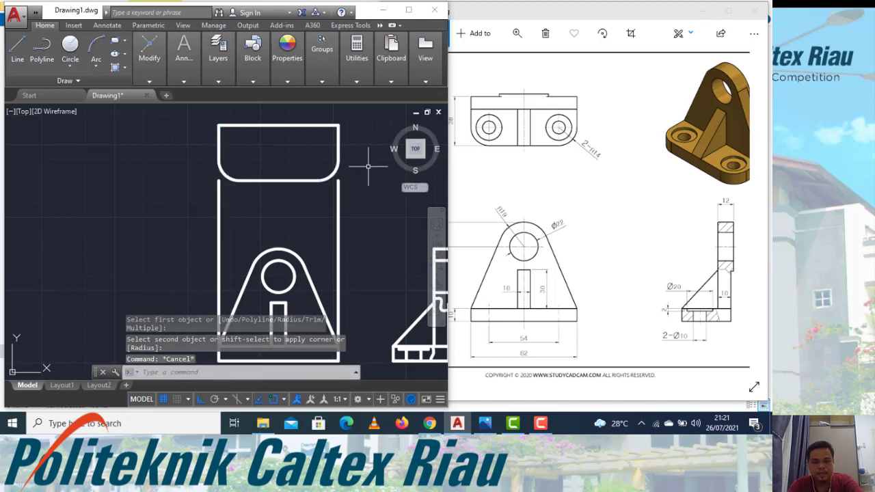
Draw concentric 20 and 10 diameter circles in the right rounded end.
type("c")
key("Return")
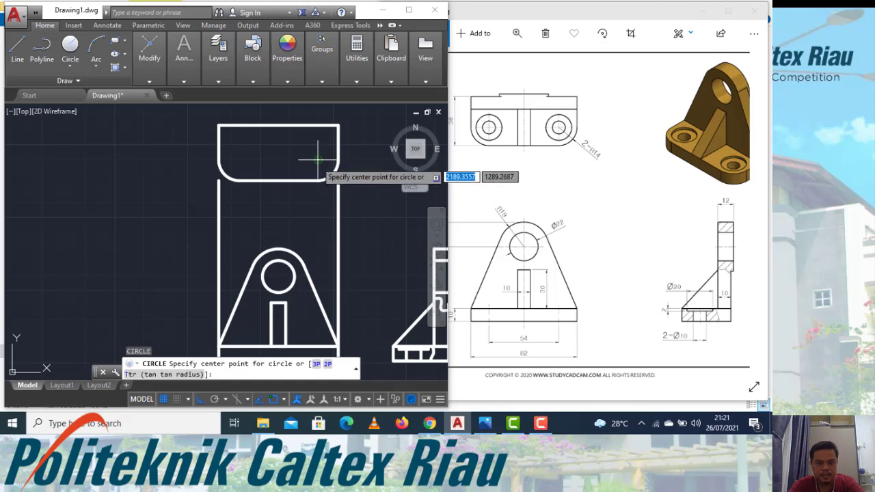
left_click(318, 159)
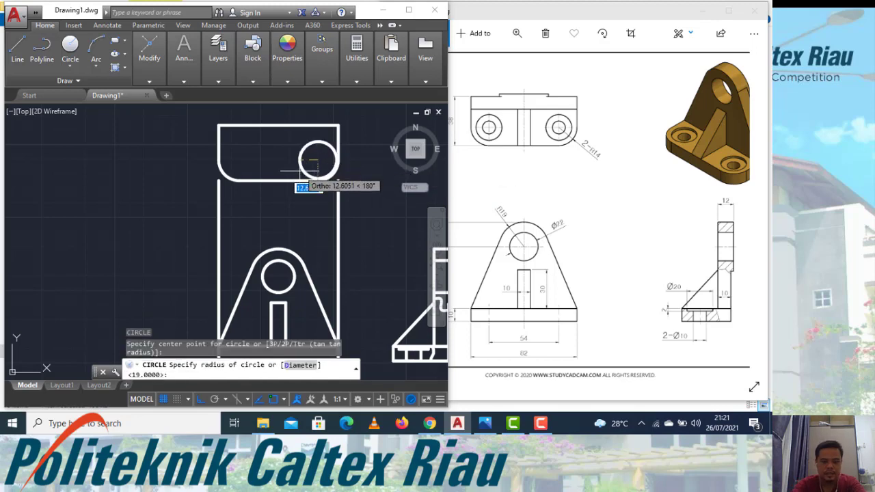
type("d")
key("Return")
type("20")
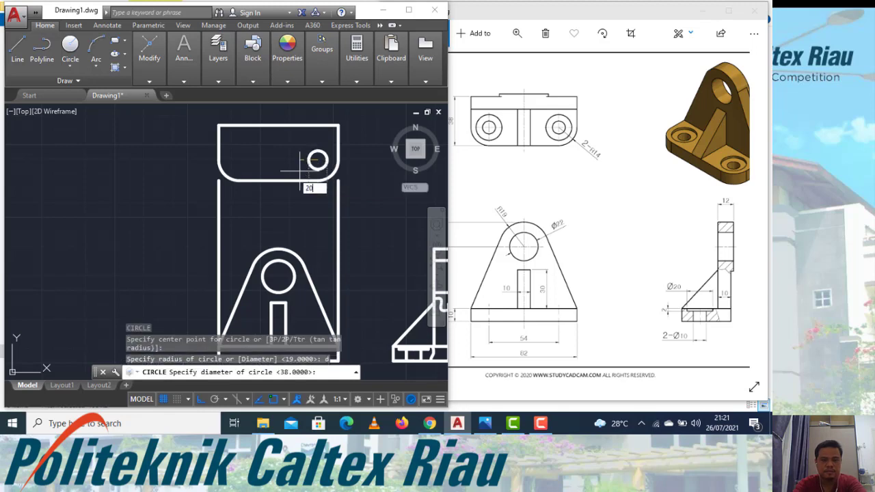
key("Return")
key("Return")
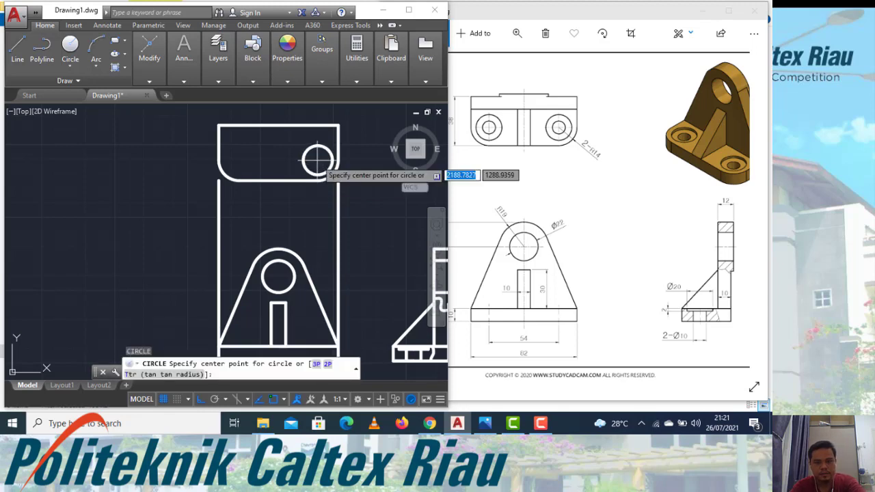
left_click(316, 161)
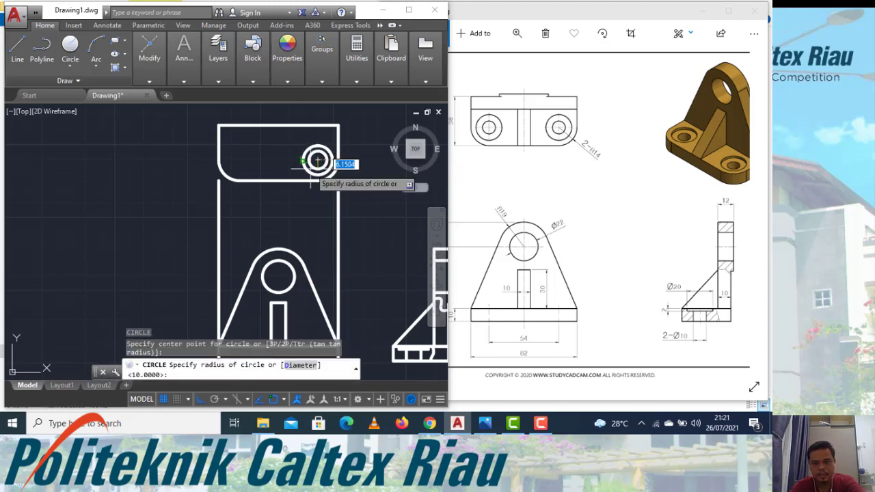
type("d")
key("Return")
type("10")
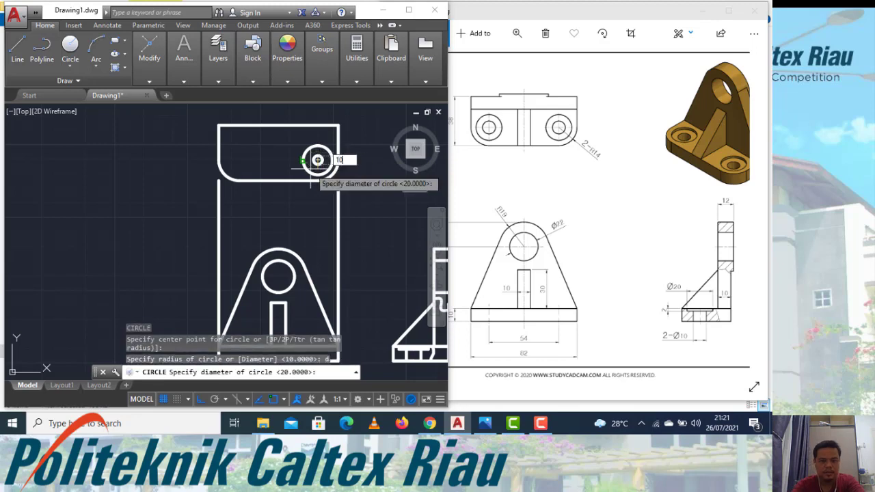
key("Return")
Copy both concentric circles 54 units to the left.
scroll(318, 146, "up", 2)
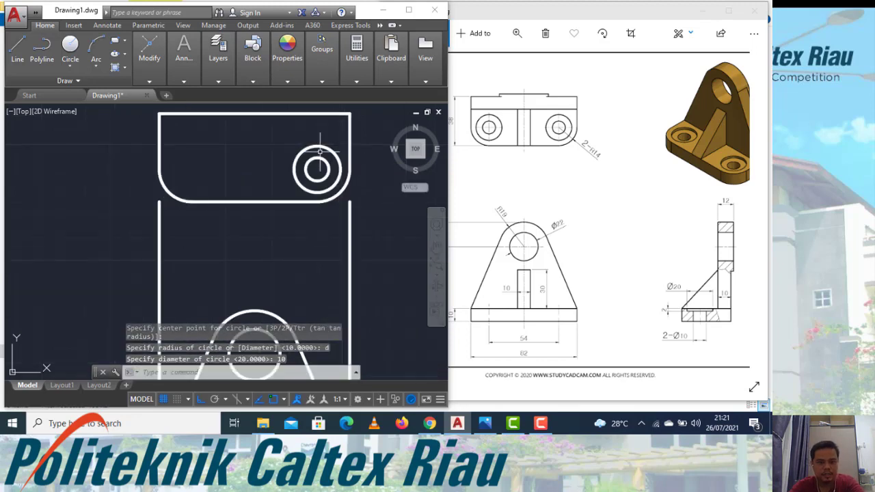
left_click_drag(342, 192, 268, 145)
type("c")
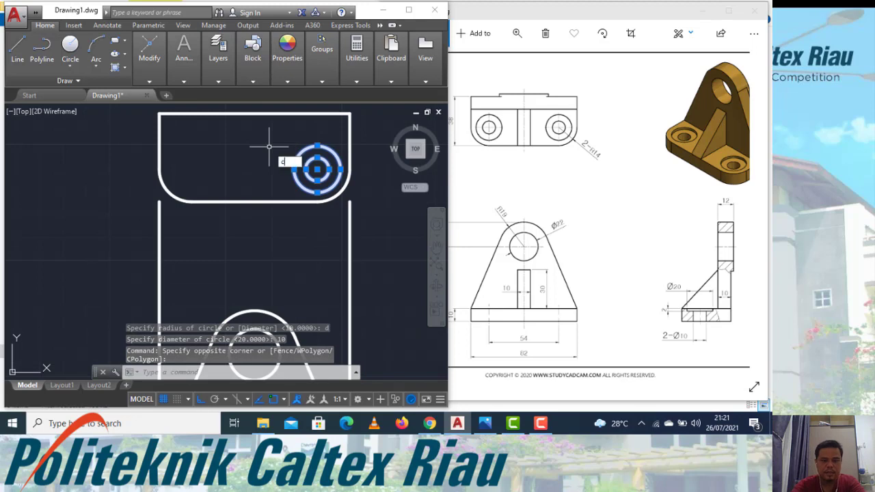
type("o")
key("Return")
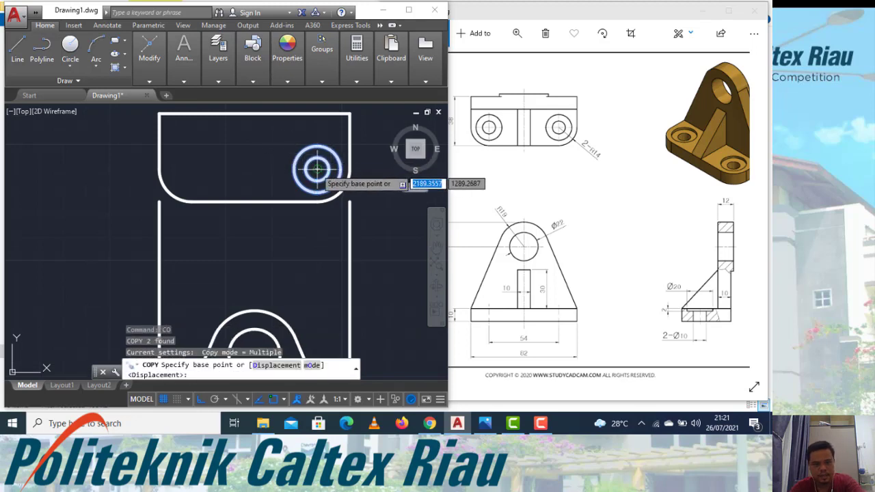
left_click(316, 168)
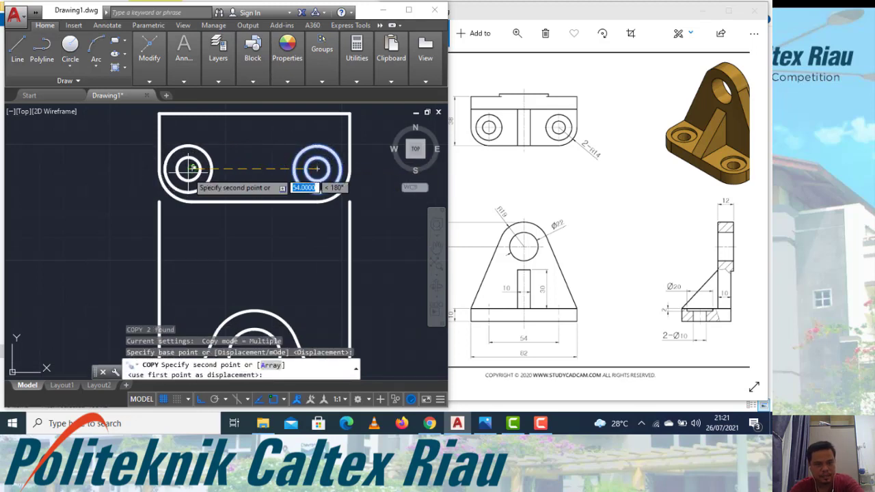
left_click(192, 169)
key("Escape")
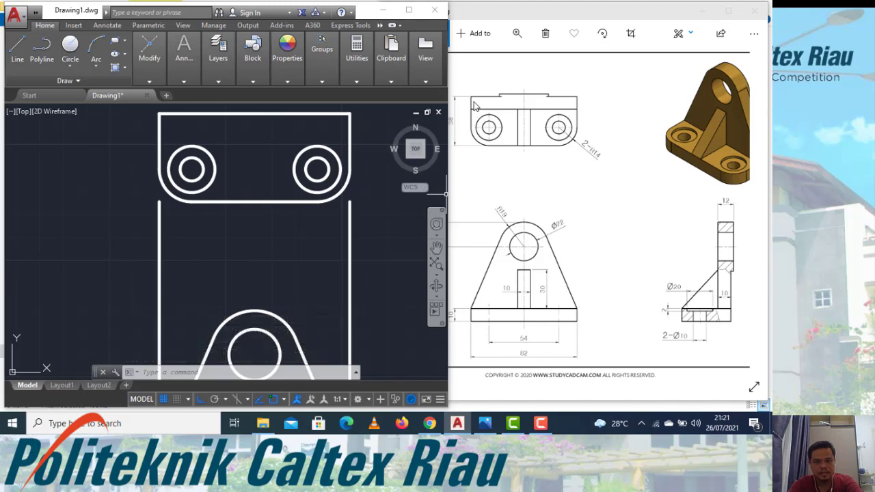
Draw the plate's top edge line from the top-left corner across to the right side.
type("l")
key("Return")
left_click(158, 114)
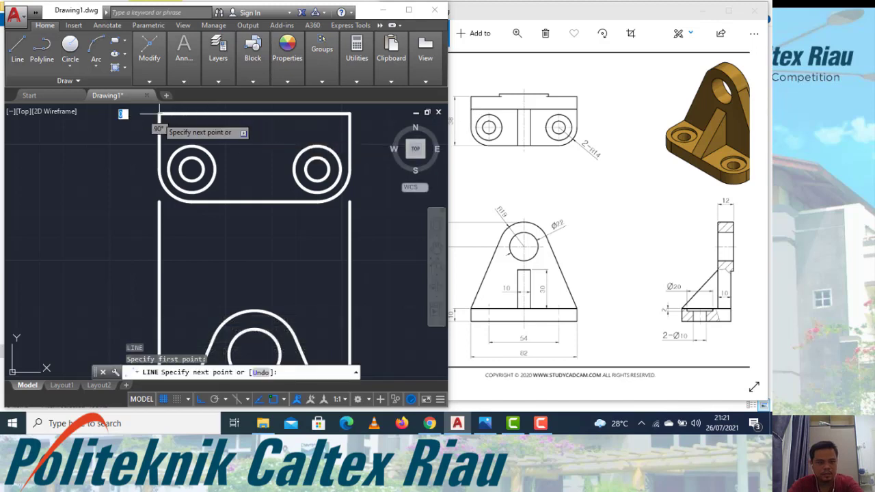
type("10")
key("Return")
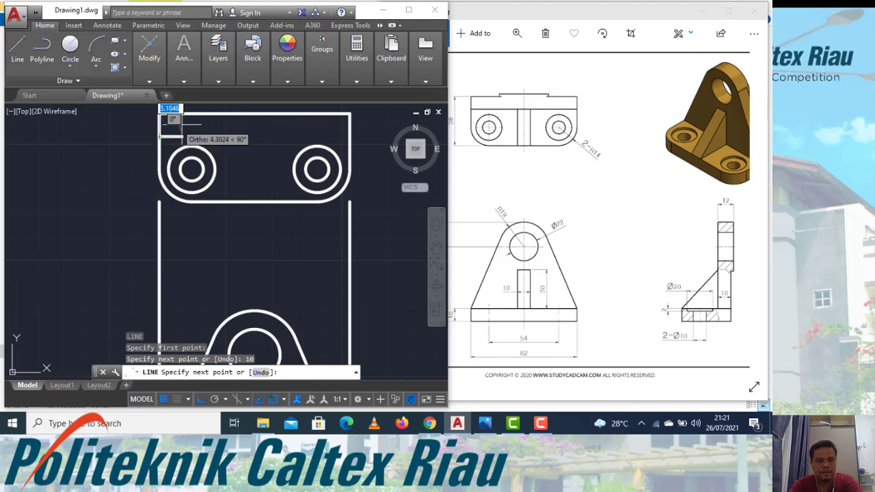
left_click(349, 137)
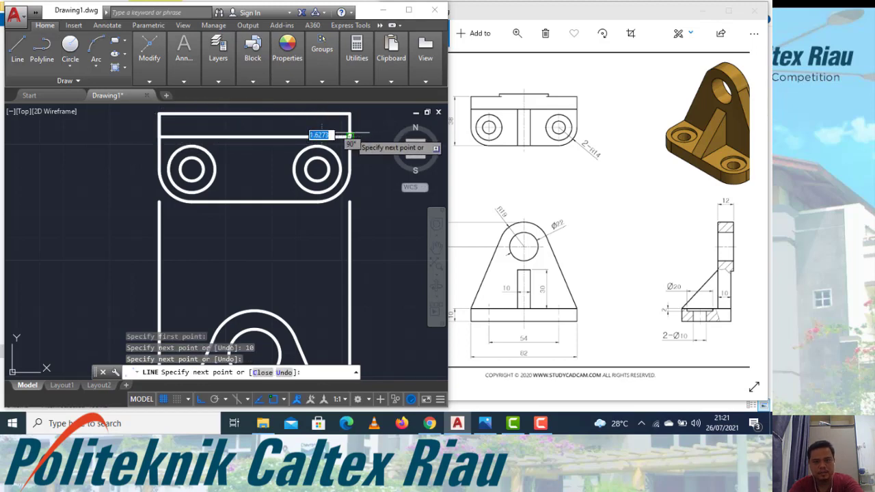
key("Return")
Draw a vertical middle line from the top edge midpoint down between the holes.
type("l")
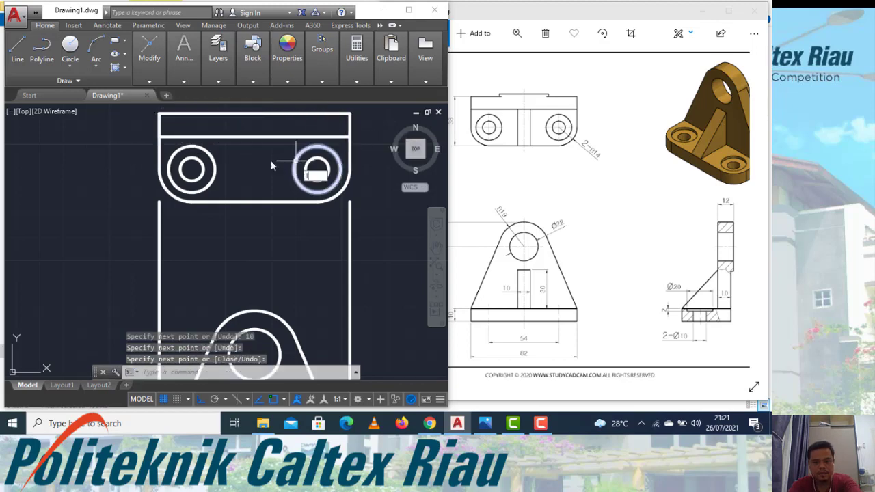
key("Return")
left_click(255, 137)
left_click(255, 201)
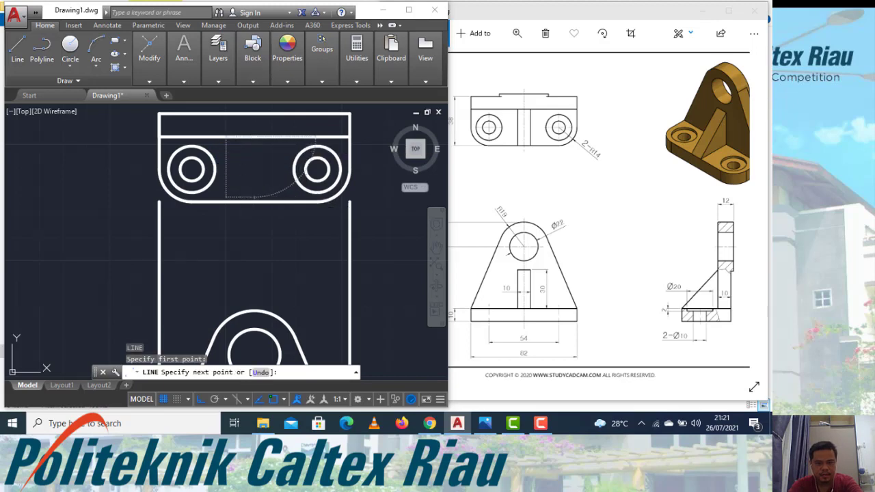
key("Return")
left_click(270, 195)
left_click(230, 167)
type("c")
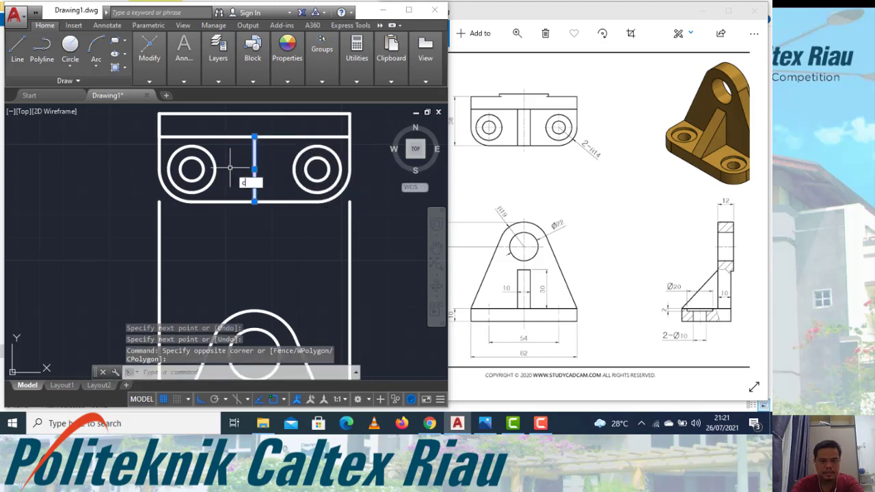
key("BackSpace")
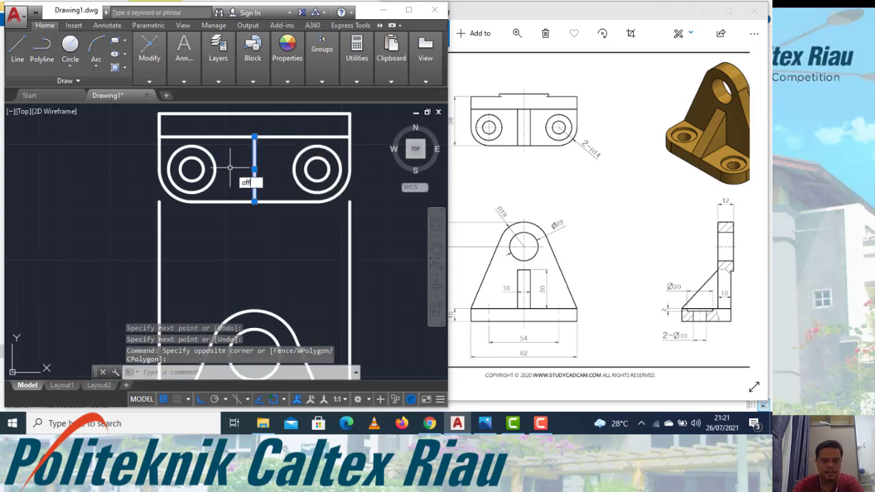
Offset the middle line 5 units to each side, then erase the original line.
key("Return")
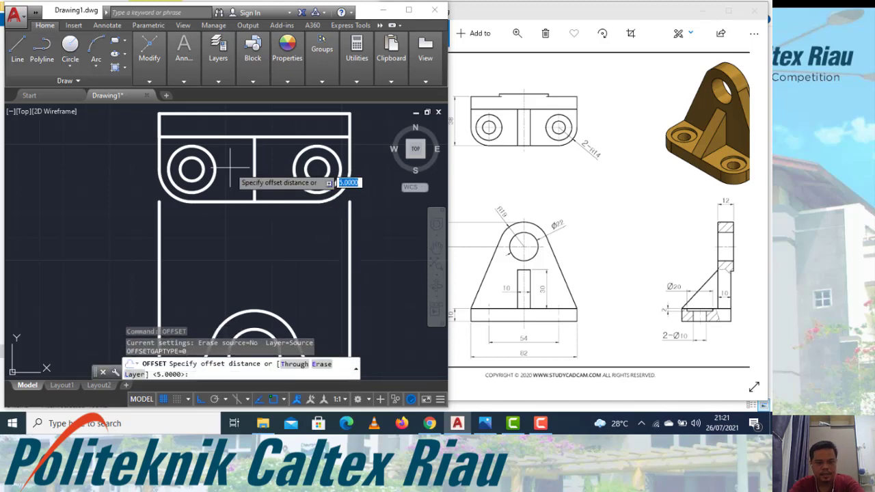
type("5")
key("Return")
left_click(251, 165)
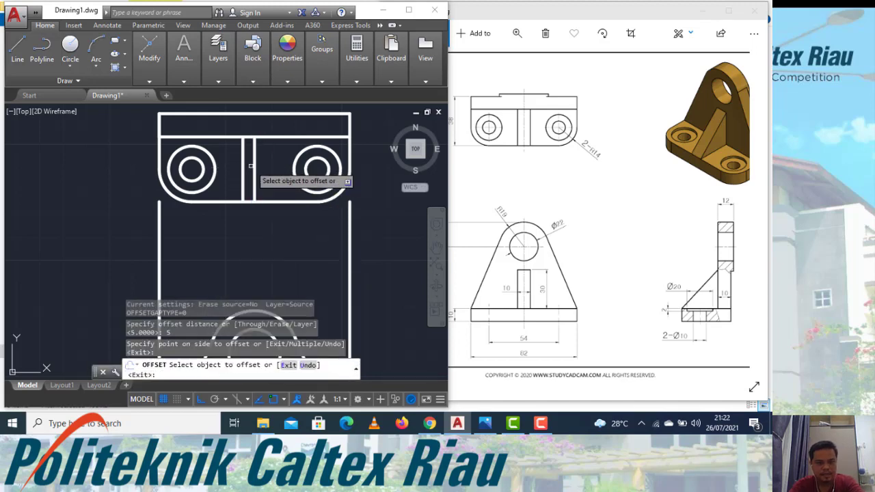
left_click(255, 166)
left_click(271, 171)
key("Escape")
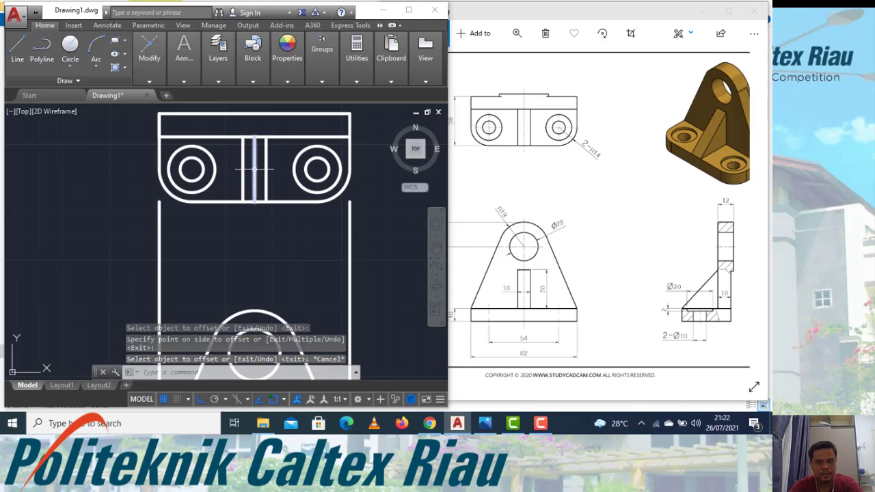
left_click(254, 169)
type("e")
key("Return")
Start a line at the top edge midpoint, then cancel it.
scroll(266, 240, "down", 2)
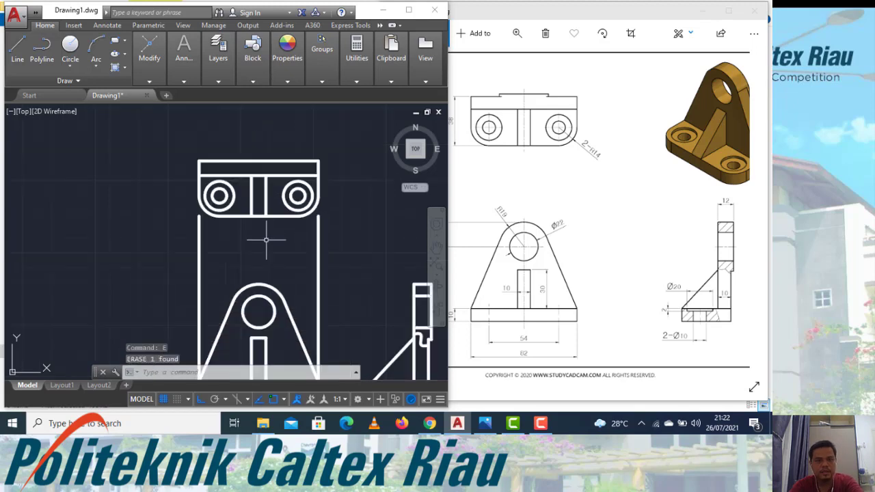
scroll(273, 145, "up", 2)
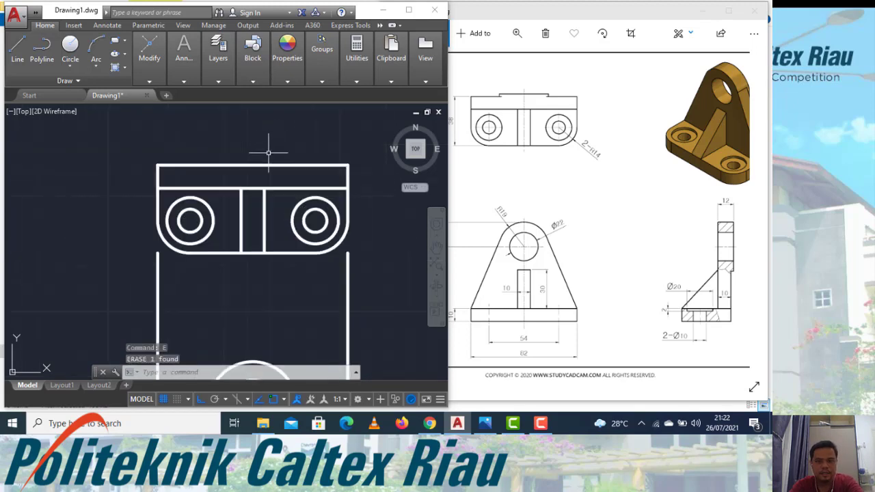
type("l")
key("Return")
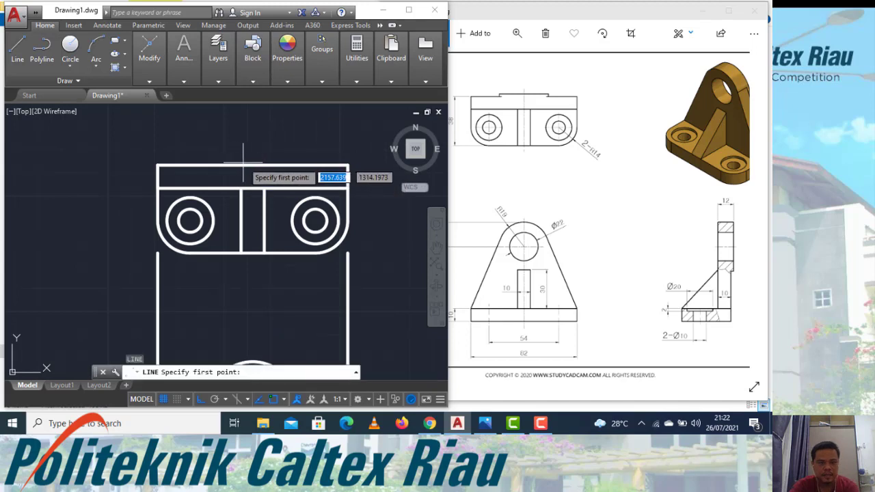
left_click(252, 166)
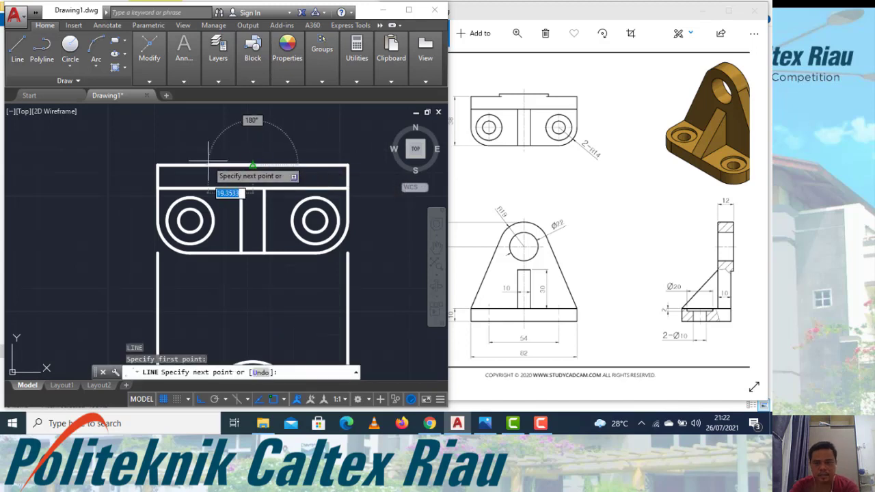
scroll(208, 162, "down", 2)
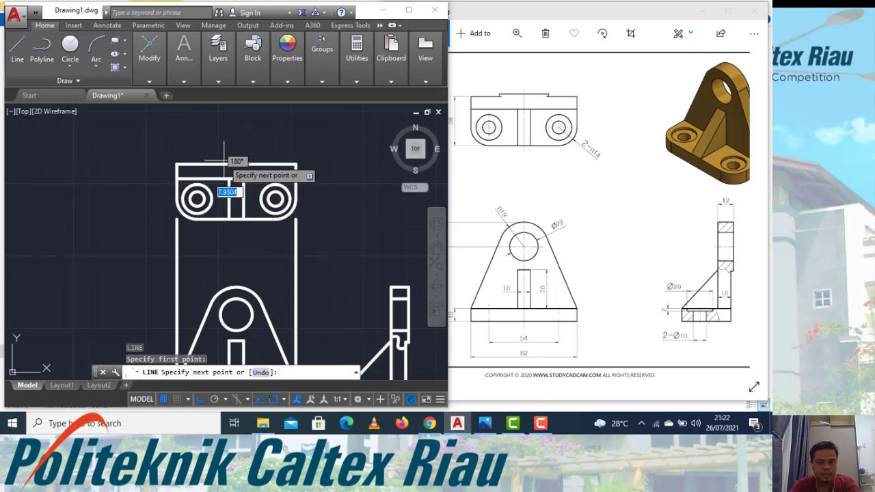
key("Escape")
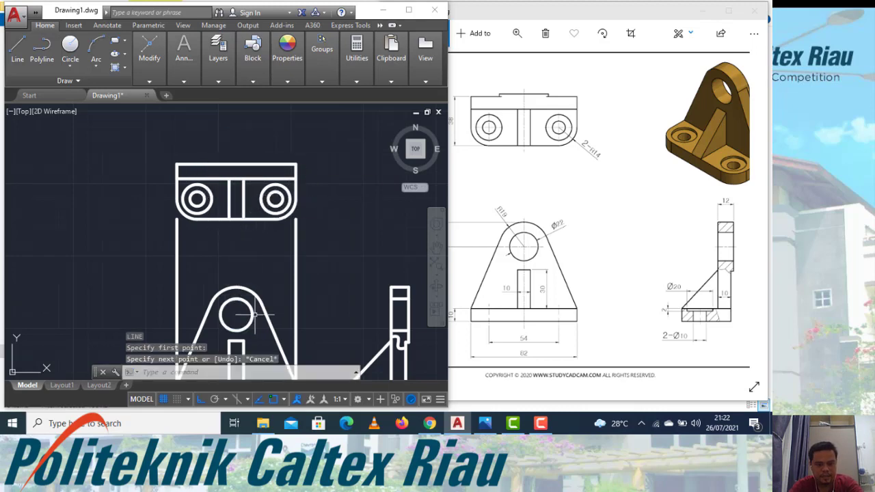
Draw a radius 11 circle centred on the front-view hole.
type("c")
left_click(236, 314)
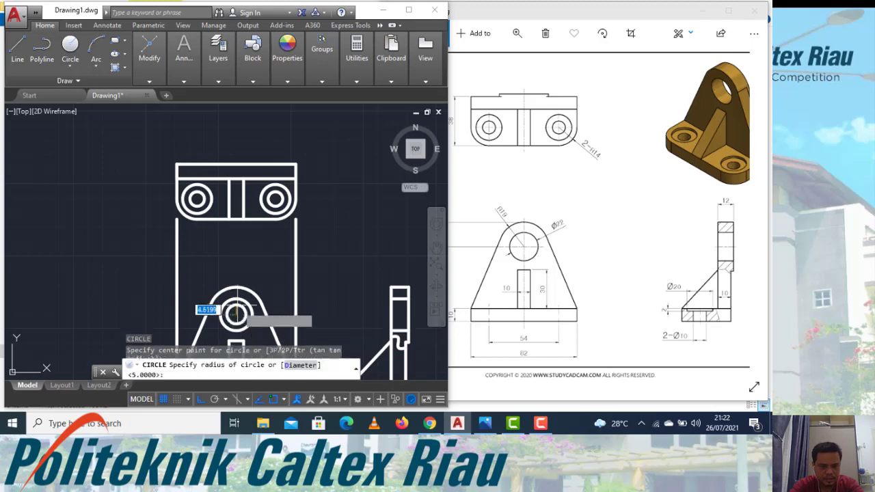
type("11")
key("Return")
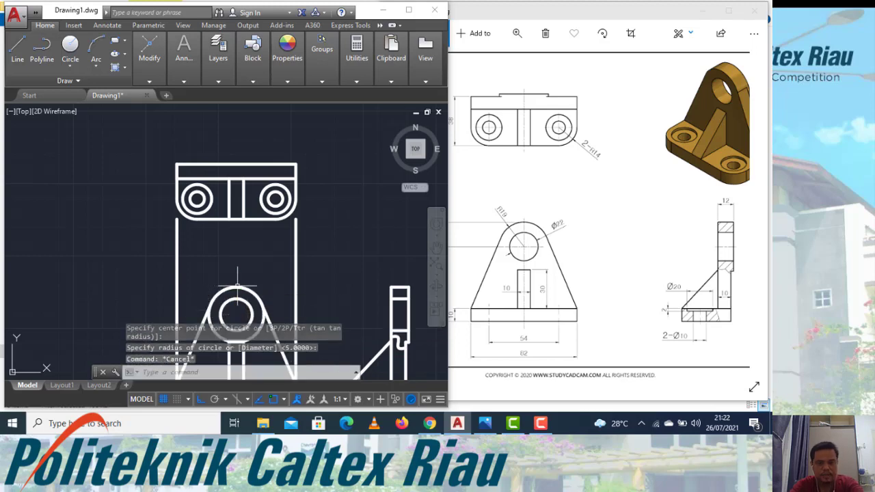
type("l")
key("Return")
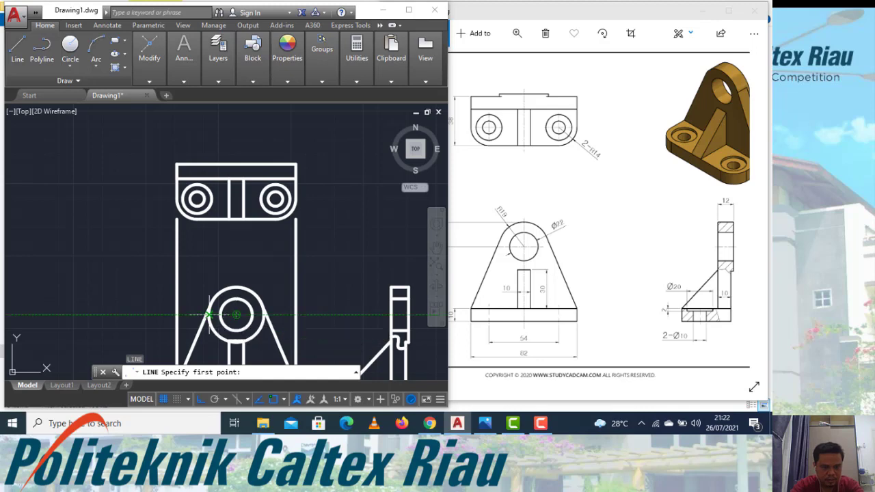
Project vertical lines up from the large circle's edges and trim them at the top edge.
left_click(236, 315)
left_click(214, 149)
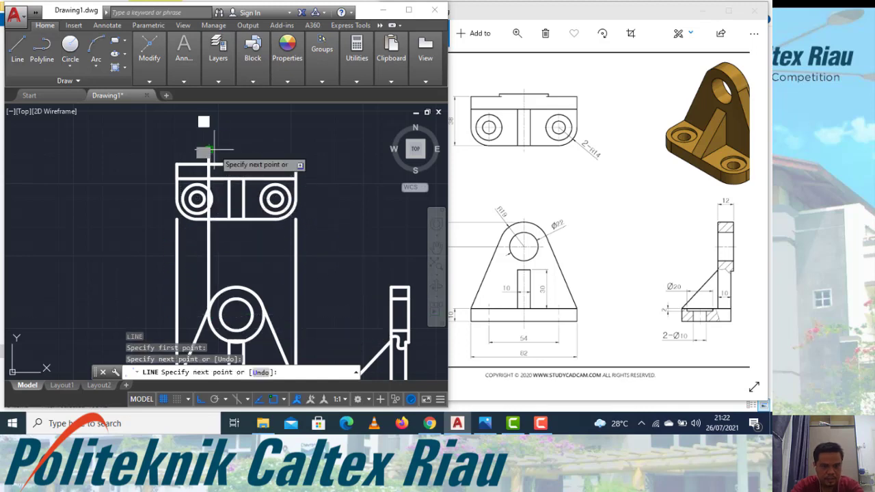
key("Return")
key("Return")
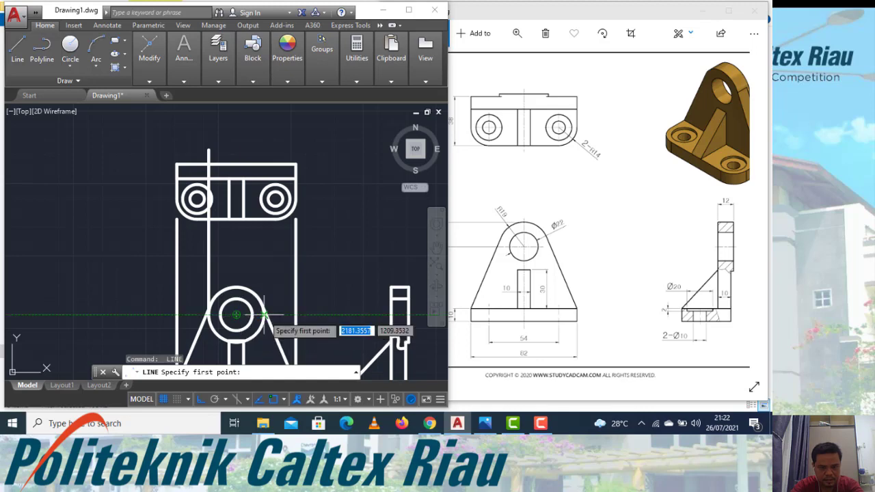
left_click(263, 314)
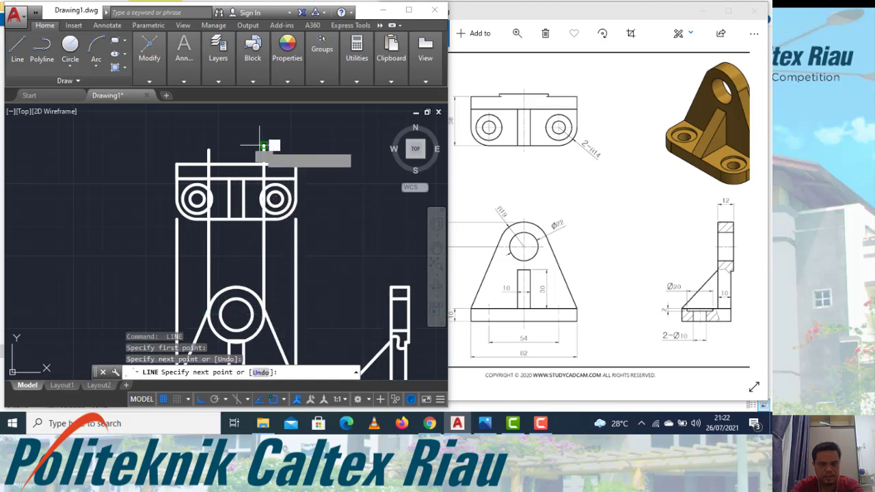
key("Escape")
scroll(210, 164, "up", 3)
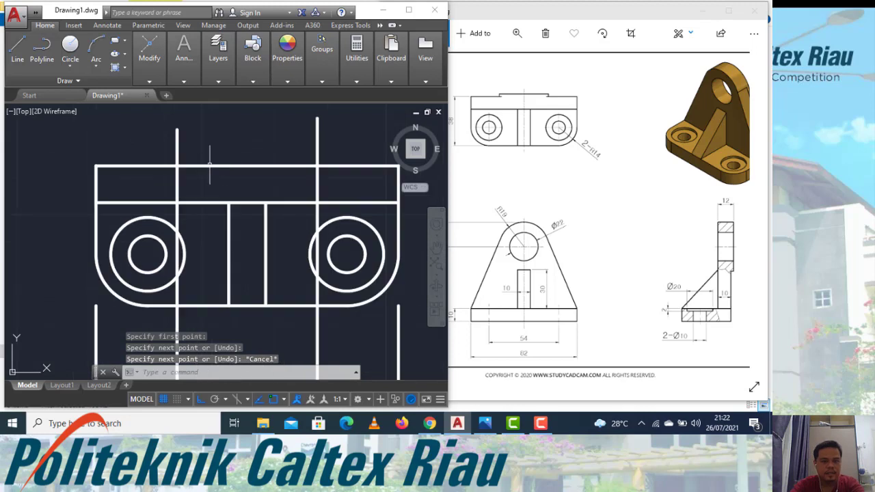
type("tr")
key("Return")
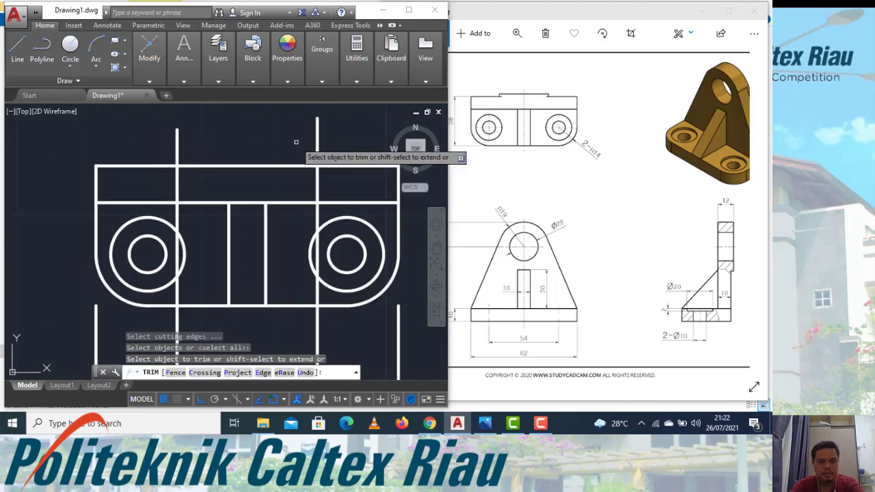
left_click_drag(331, 158, 161, 134)
key("Escape")
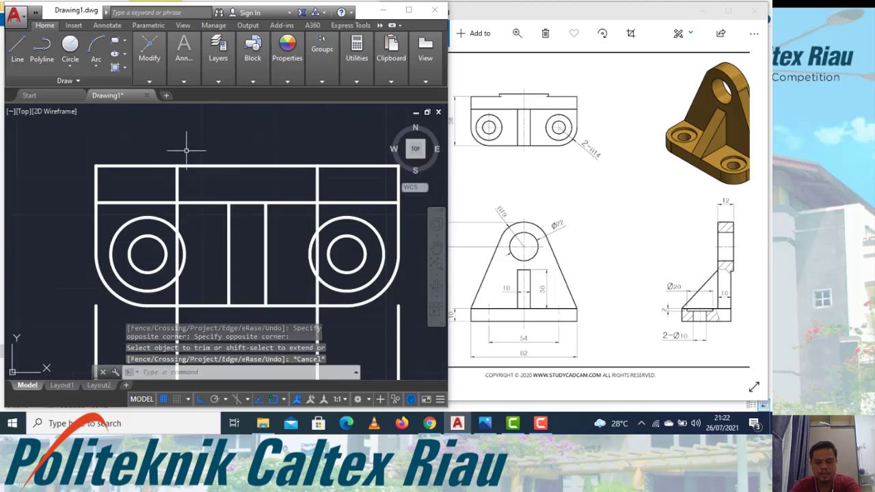
Draw the boss outline rising 2 units between the two projection lines.
type("l")
key("Return")
left_click(178, 166)
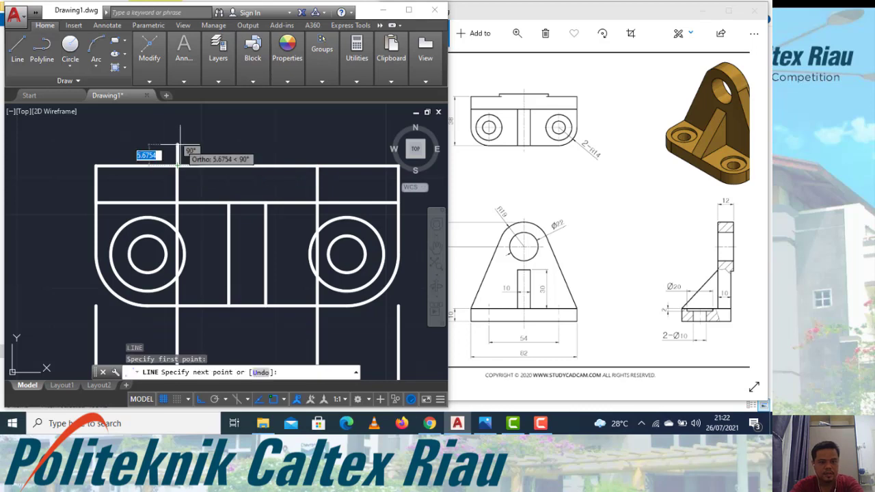
type("2")
key("Return")
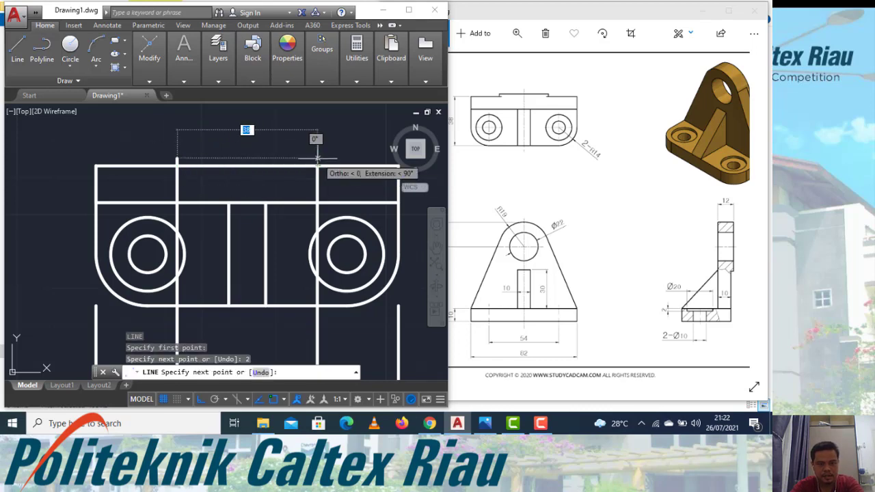
left_click(317, 159)
left_click(318, 166)
key("Escape")
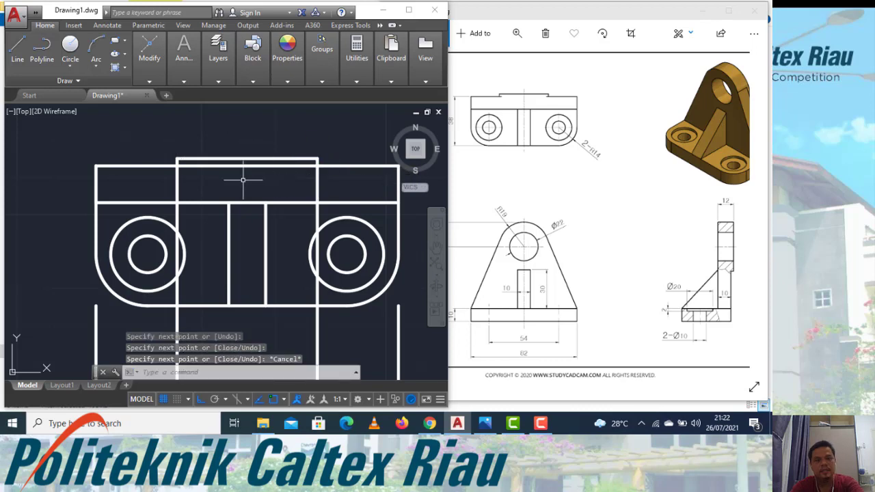
Add short 2-unit edge segments on the top edge at both projection points.
type("r")
key("Return")
key("Return")
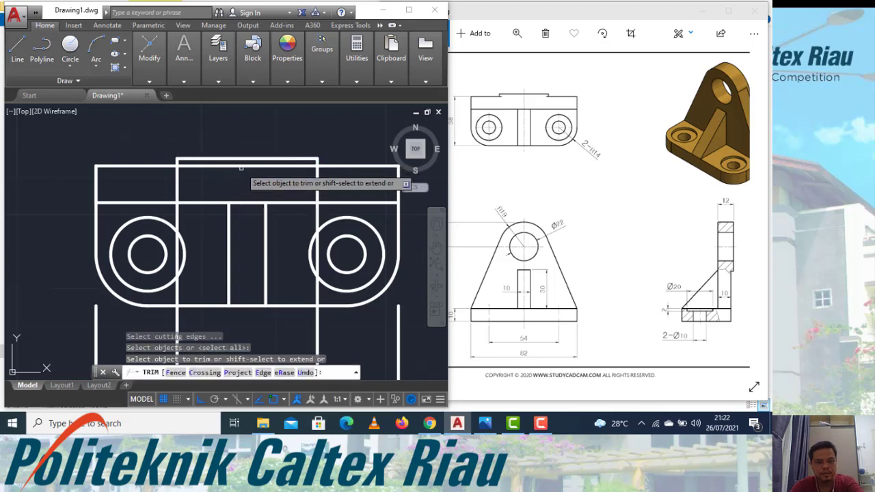
key("Escape")
type("l")
key("Return")
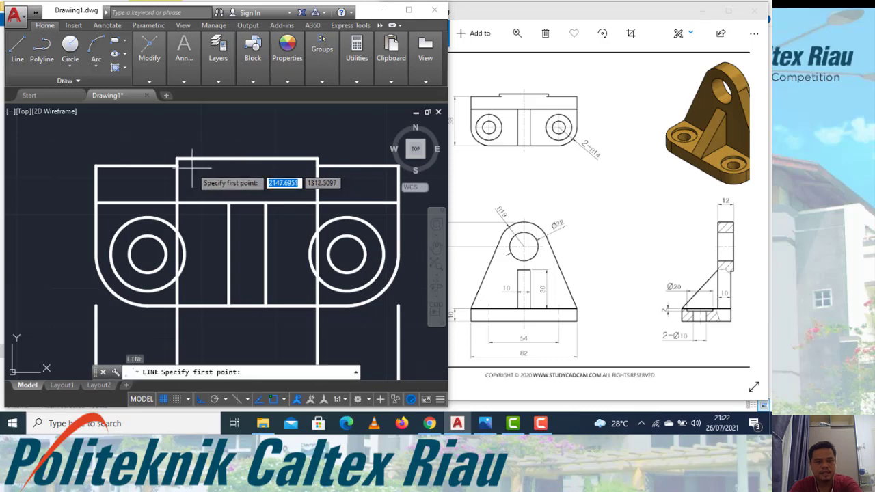
left_click(177, 165)
left_click(185, 166)
type("2")
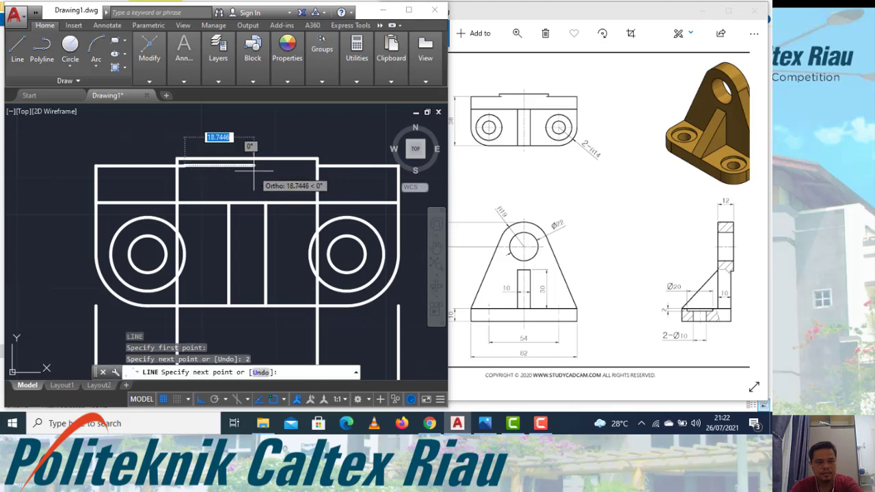
key("Return")
key("Return")
left_click(317, 166)
type("2")
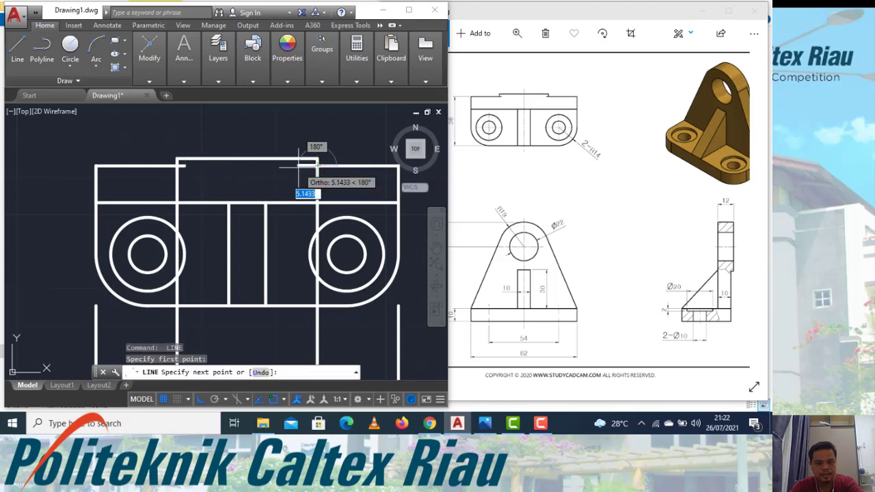
key("Return")
key("Return")
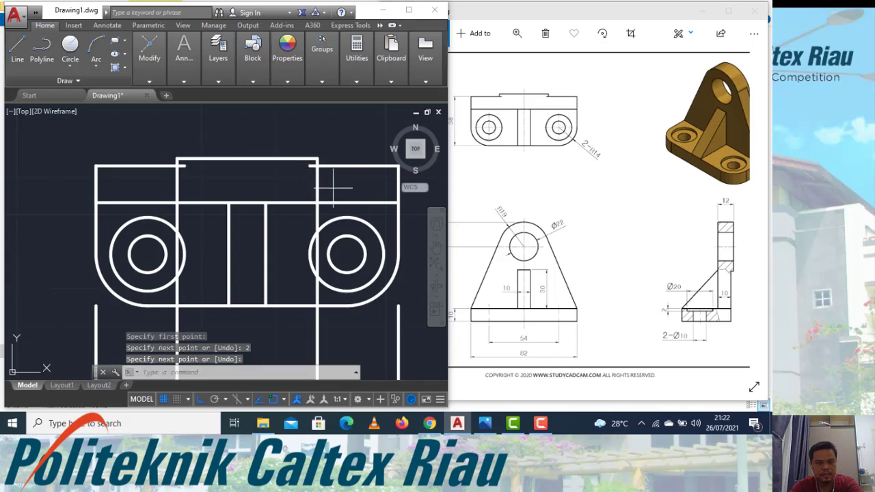
Erase the two long vertical projection lines.
left_click(333, 186)
left_click(192, 179)
left_click(160, 183)
type("e")
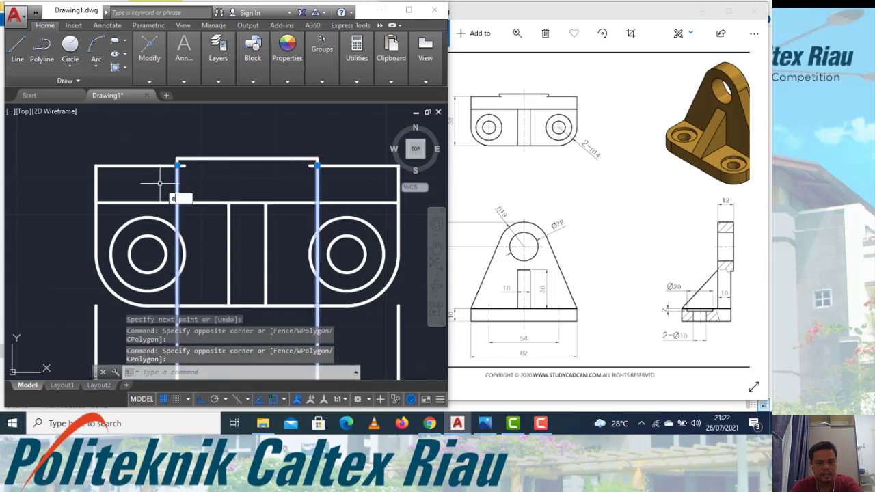
key("Return")
scroll(214, 136, "down", 4)
Erase the outer construction circle in the front view.
scroll(226, 290, "up", 2)
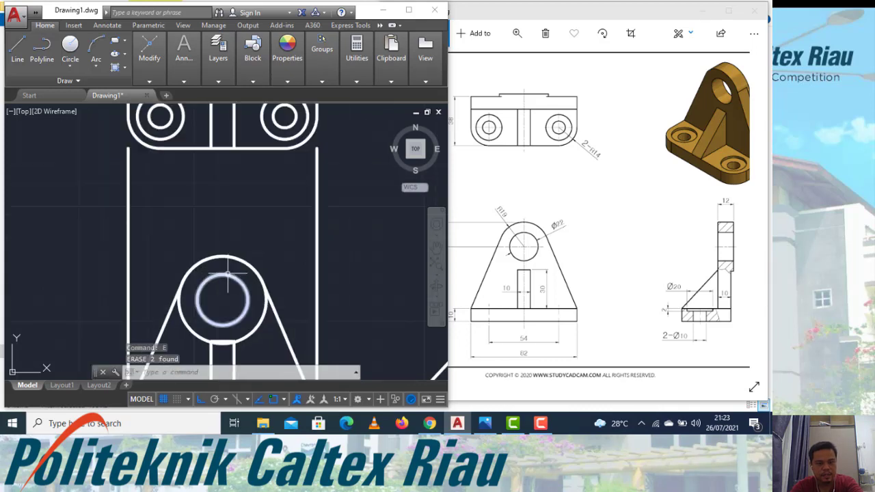
left_click(267, 315)
left_click(252, 327)
type("e")
key("Return")
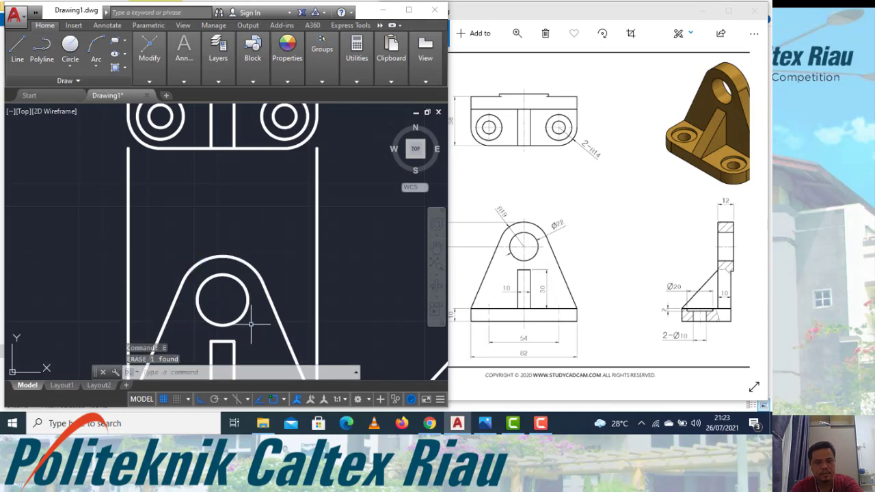
Erase the two extra vertical lines from the front view.
scroll(244, 303, "down", 2)
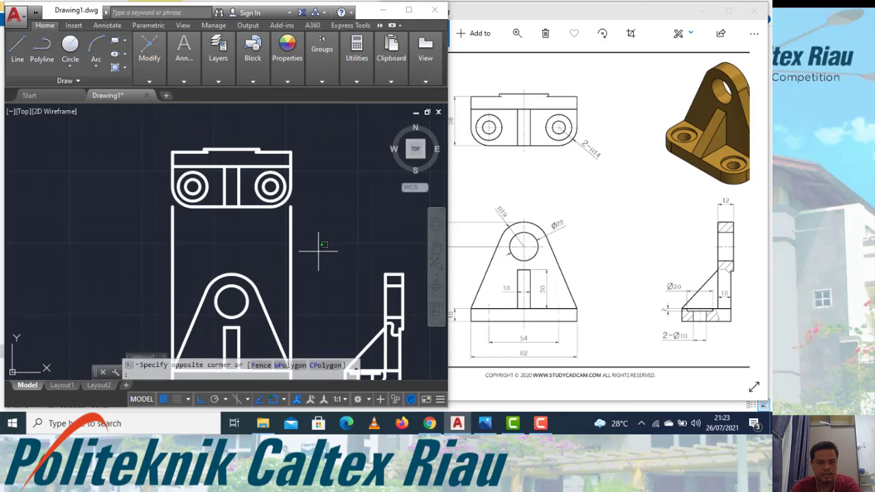
left_click(319, 248)
left_click(156, 239)
type("e")
key("Return")
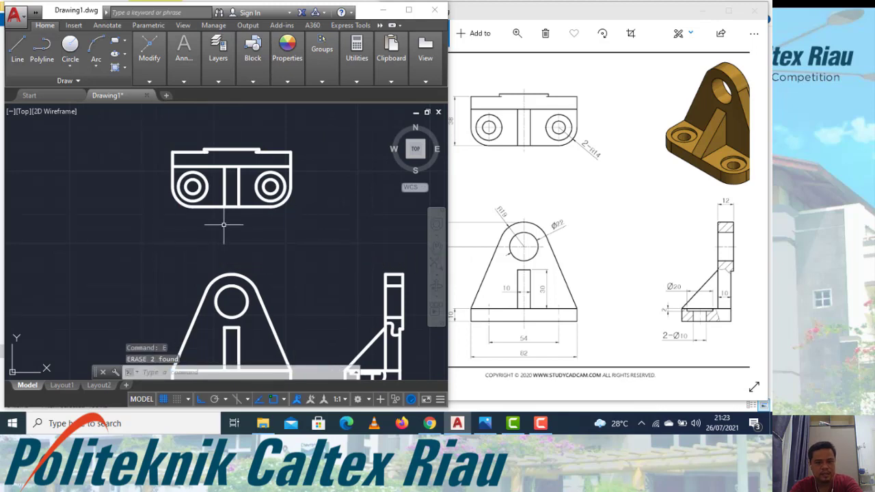
scroll(243, 203, "down", 2)
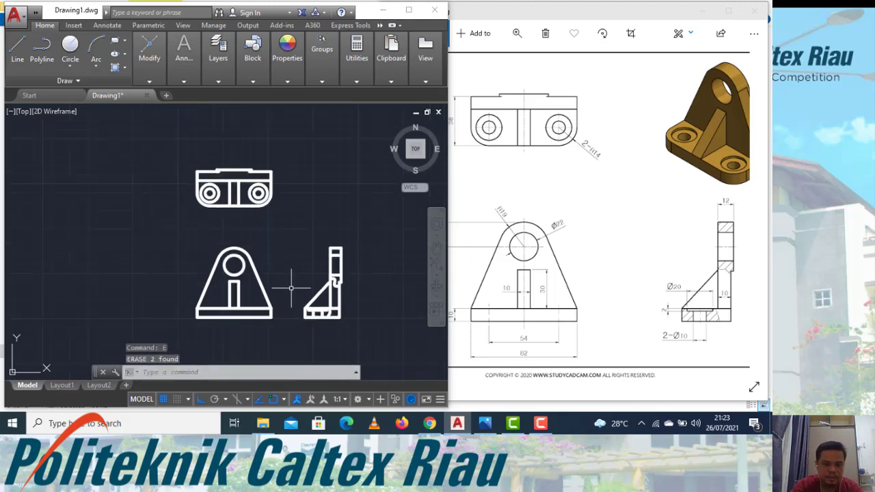
scroll(301, 273, "up", 2)
scroll(273, 233, "down", 2)
Move the whole top view down, closer above the front view.
left_click(263, 200)
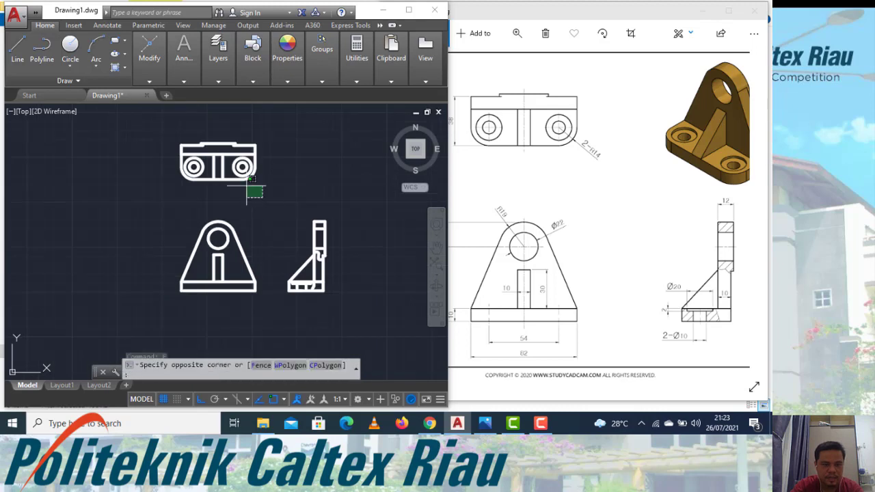
left_click(132, 125)
type("m")
key("Return")
left_click(311, 156)
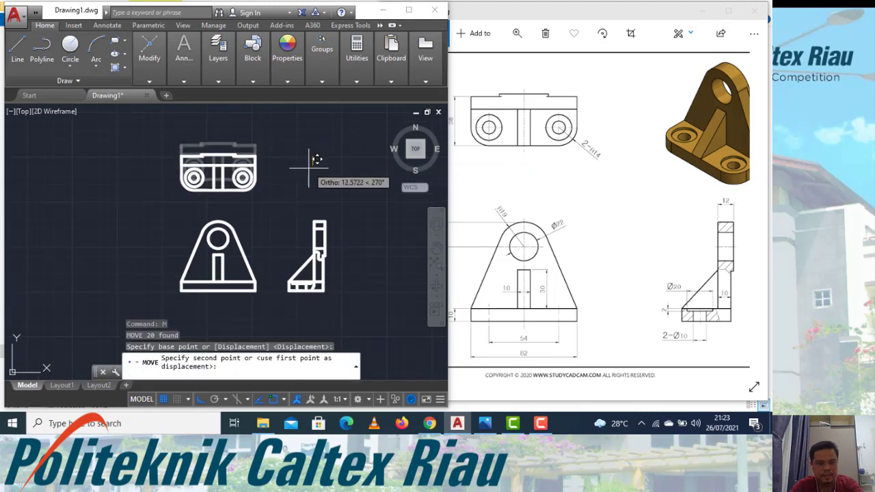
left_click(308, 167)
key("Escape")
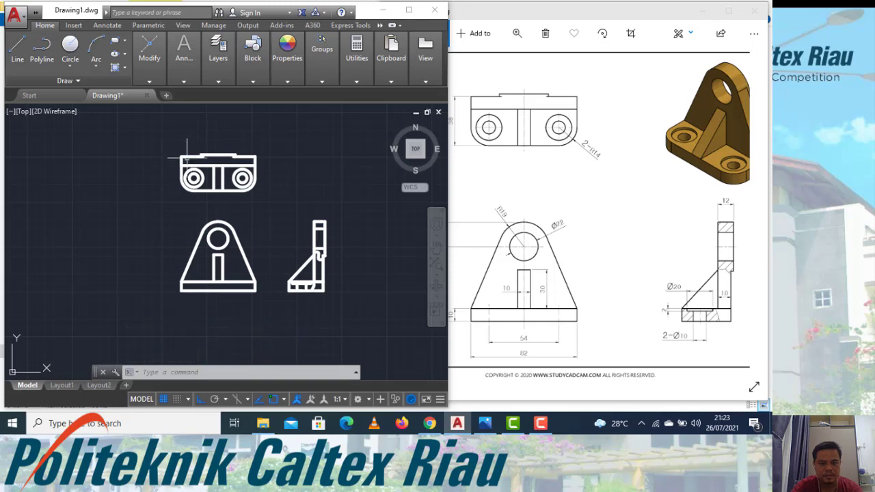
Make Garis Arsir the current layer.
left_click(219, 82)
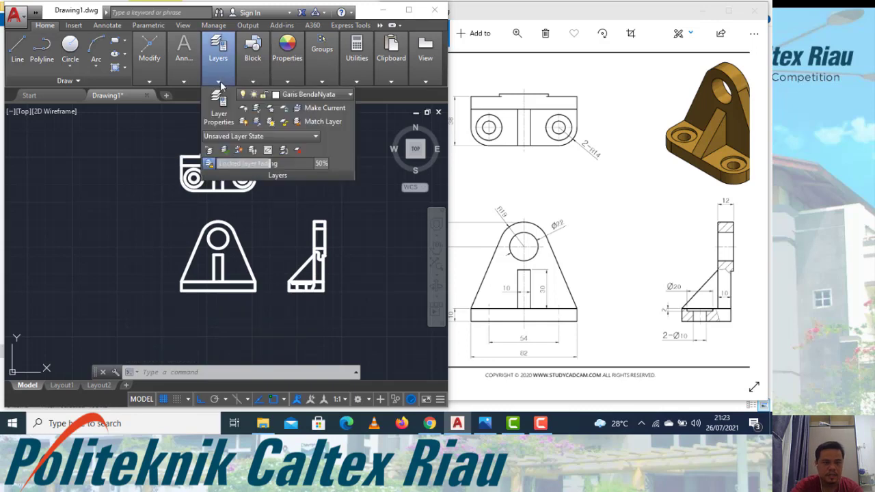
left_click(274, 95)
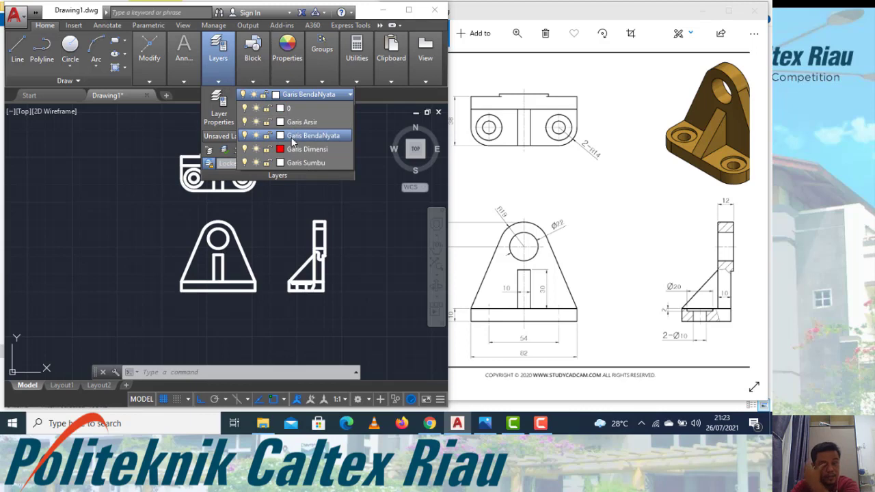
left_click(297, 123)
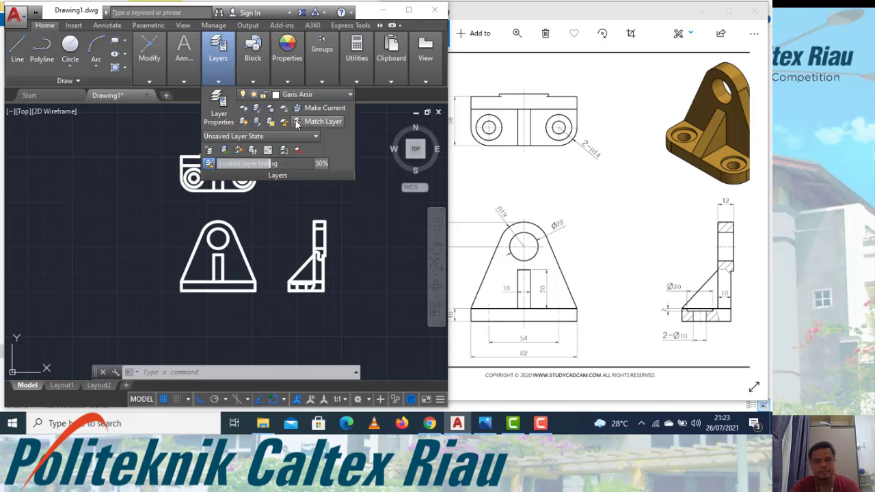
Hatch the side view's top rectangle, notch and two bottom regions with ANSI31.
left_click(287, 239)
type("H")
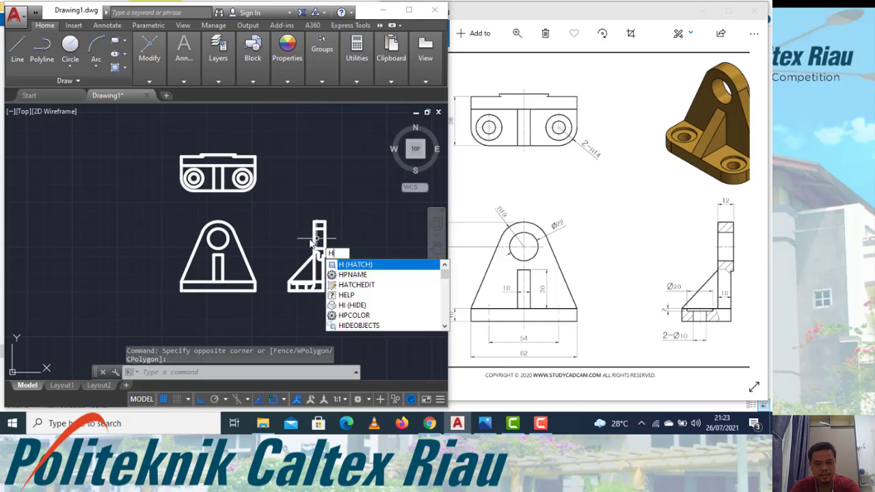
key("Return")
scroll(320, 236, "up", 2)
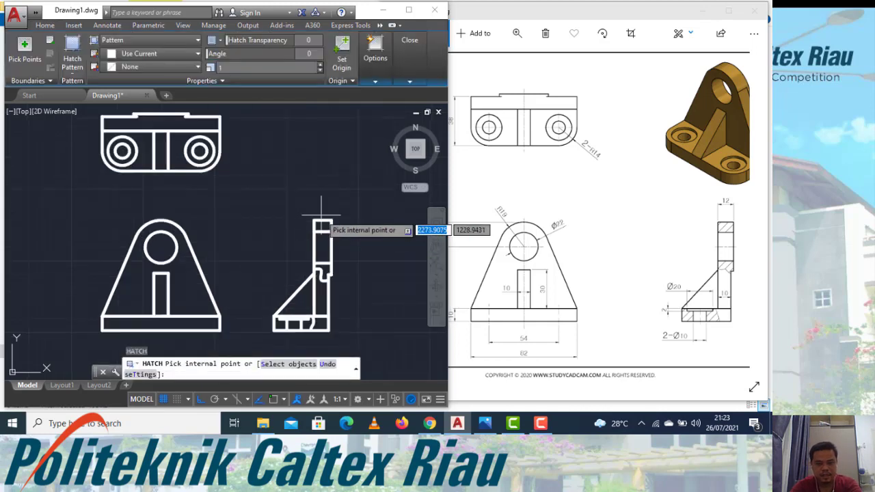
left_click(319, 226)
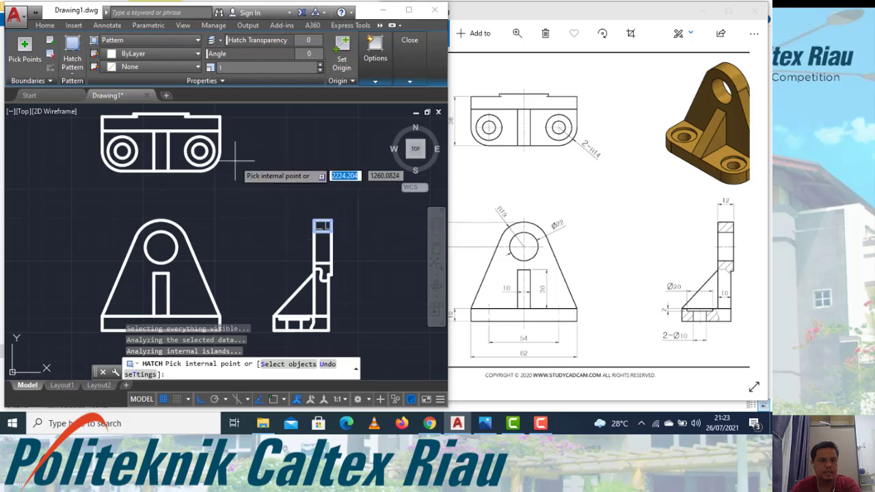
left_click(73, 54)
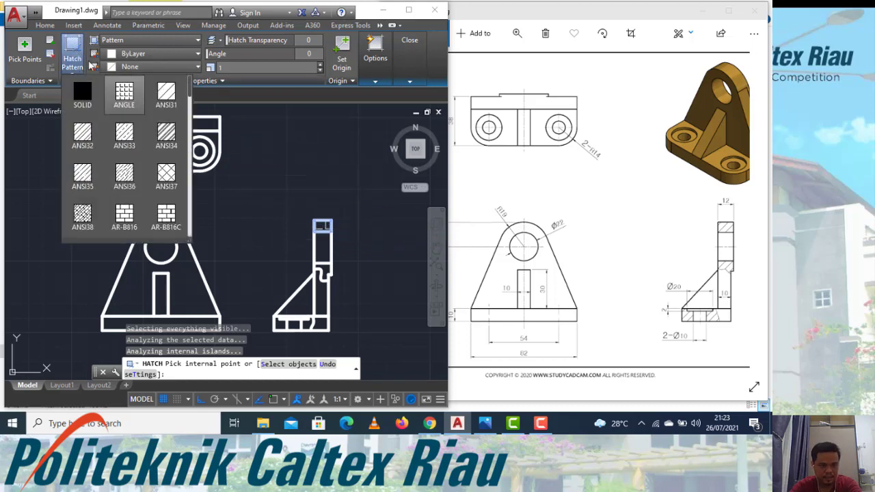
left_click(164, 99)
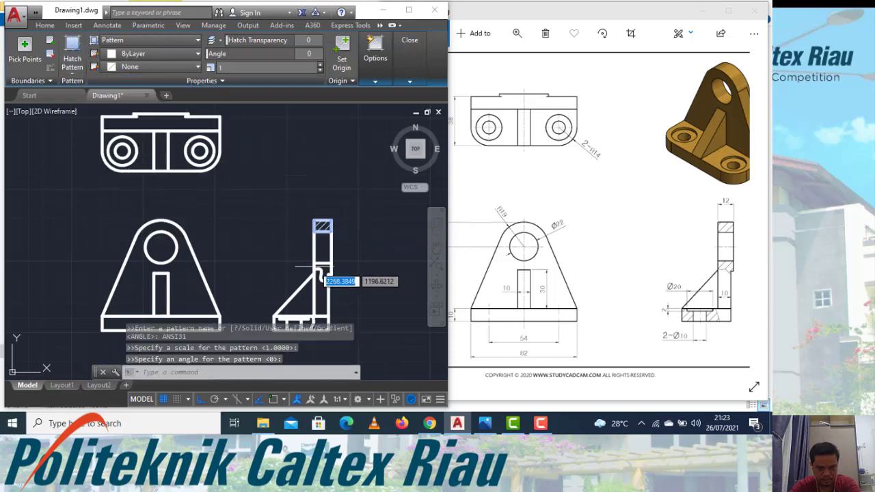
left_click(325, 269)
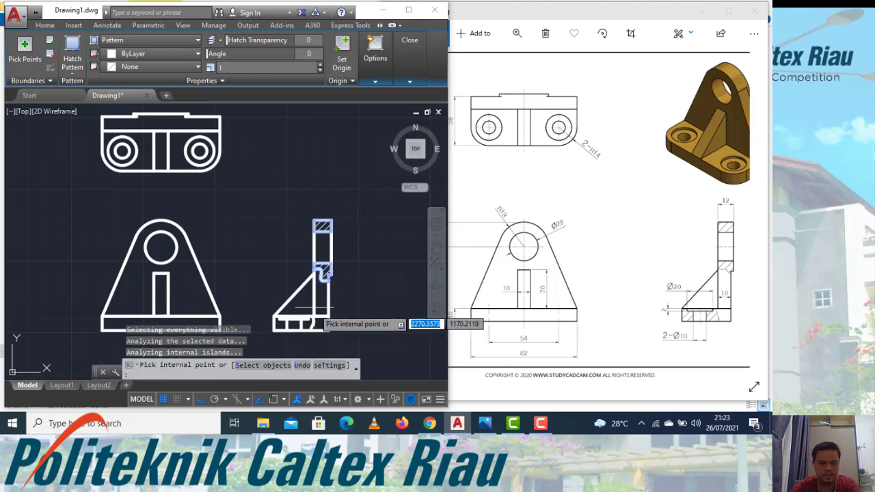
scroll(284, 335, "up", 2)
left_click(278, 319)
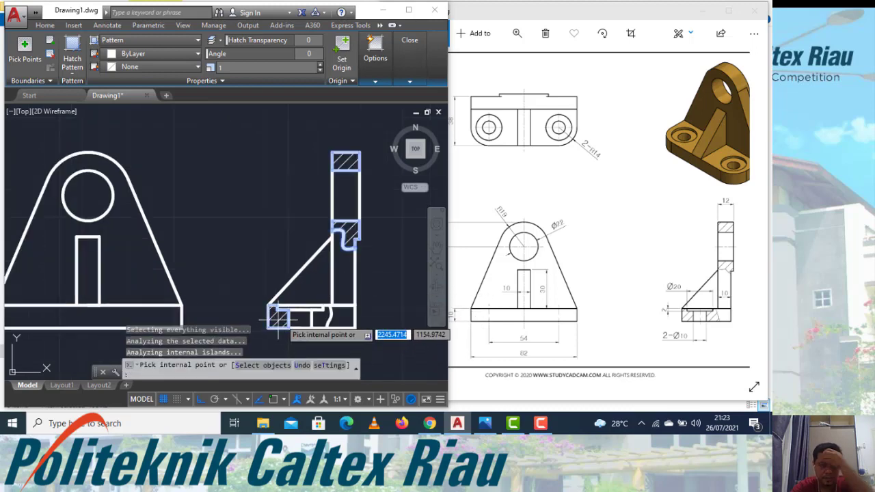
left_click(319, 317)
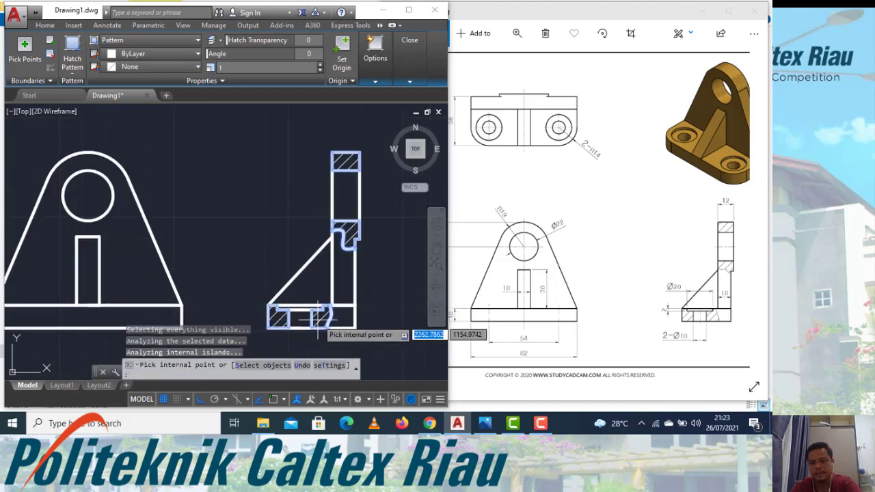
key("Return")
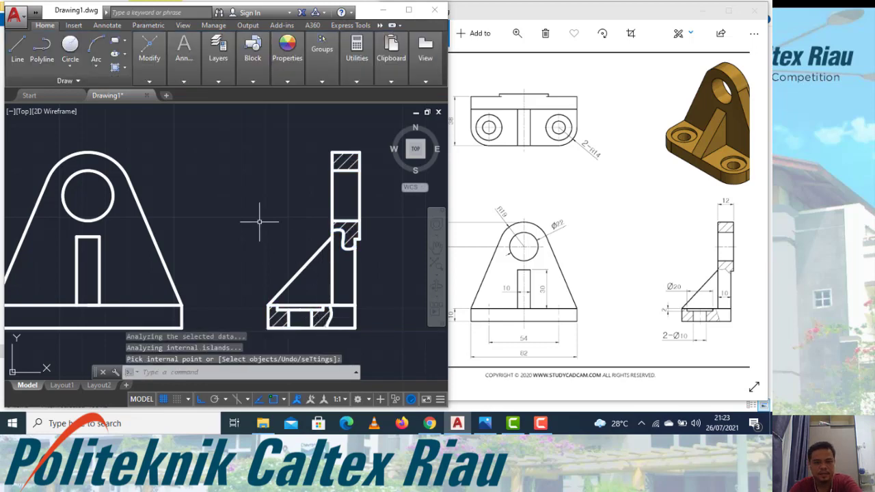
key("Escape")
Move the side view's curved line and short bottom line onto the Garis Arsir layer.
left_click(346, 246)
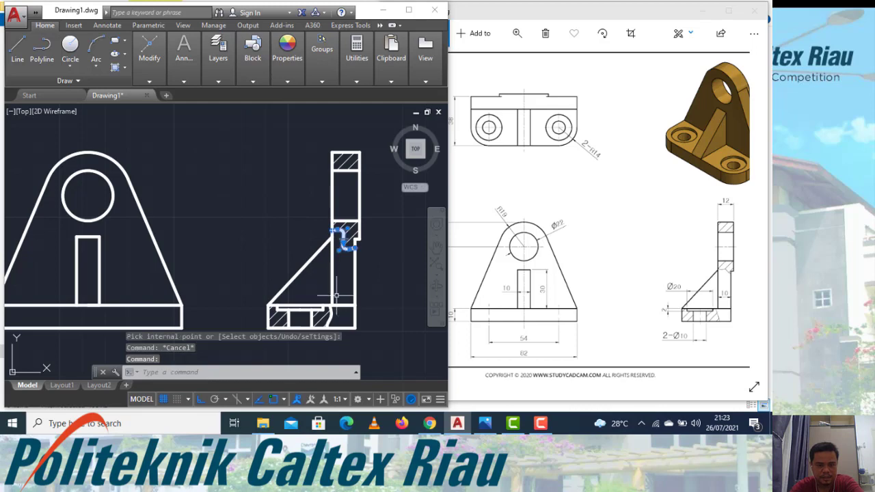
left_click(329, 313)
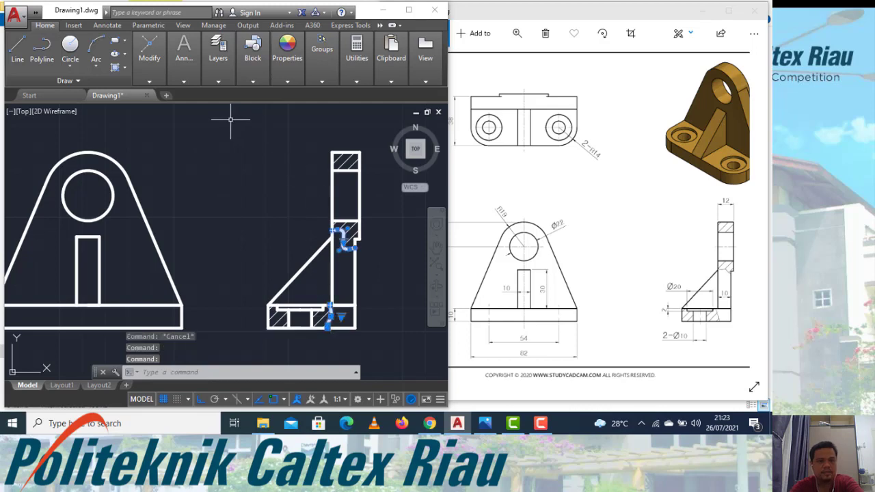
left_click(218, 58)
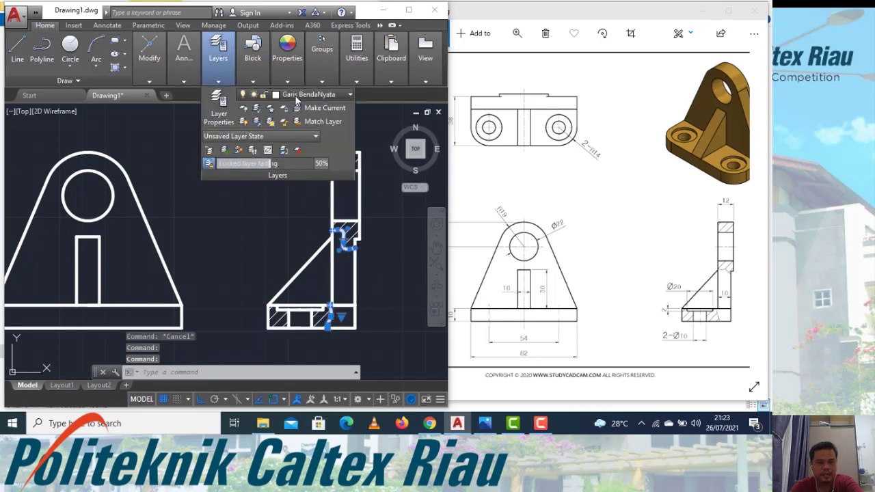
left_click(296, 100)
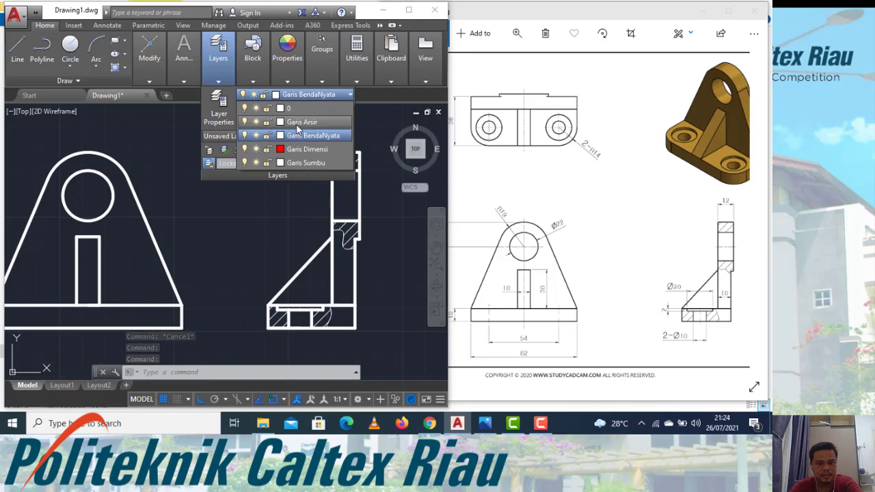
left_click(297, 124)
key("Escape")
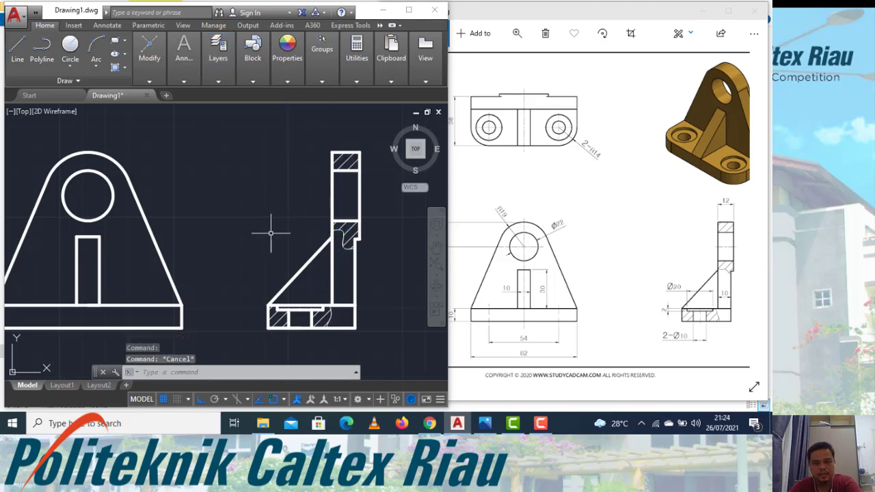
Add center marks to the two top-view circles and the front-view hole circle.
scroll(321, 210, "down", 2)
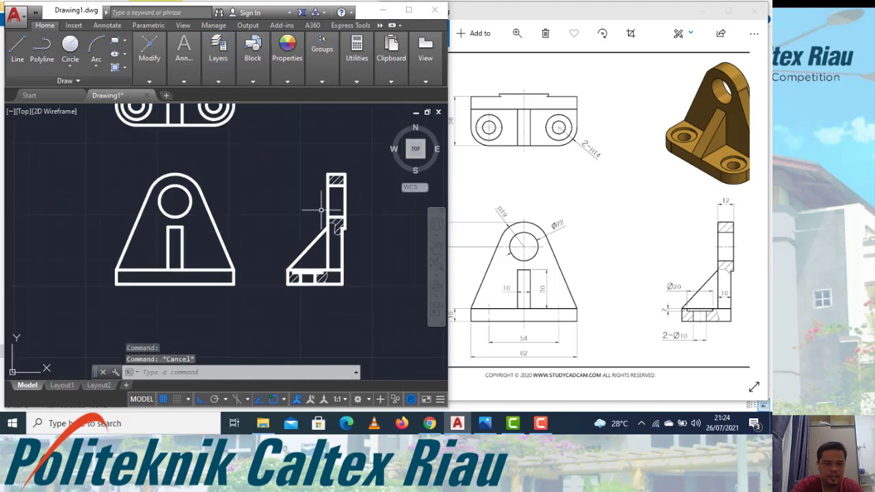
scroll(336, 214, "down", 2)
scroll(287, 137, "up", 2)
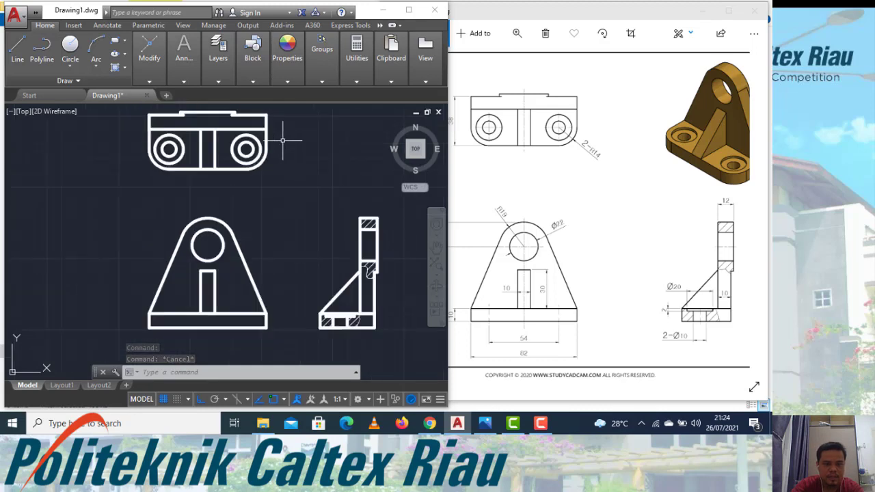
left_click(149, 80)
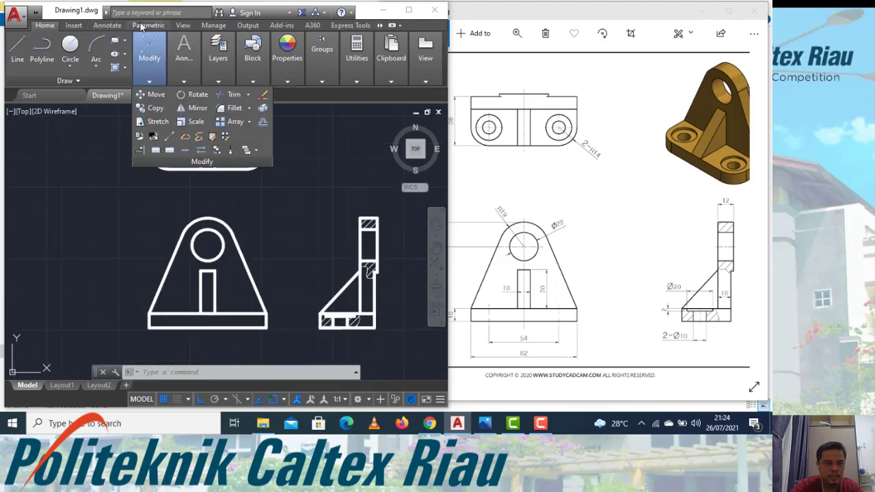
left_click(108, 26)
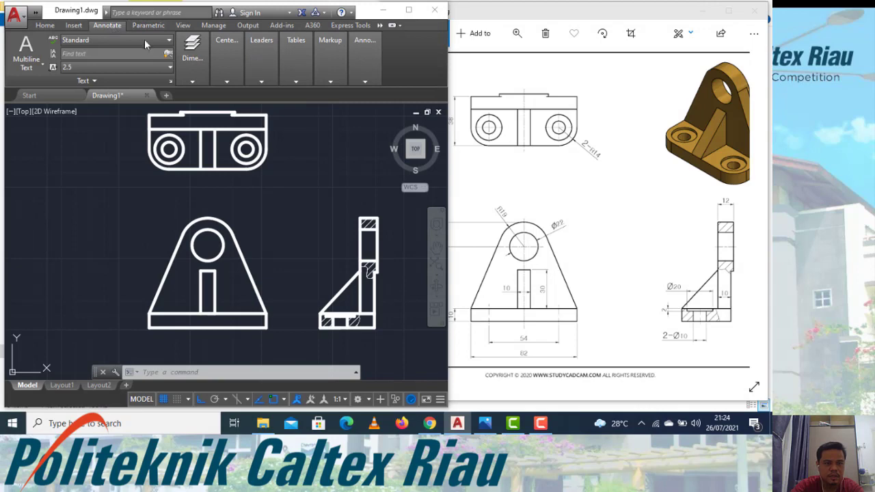
left_click(227, 76)
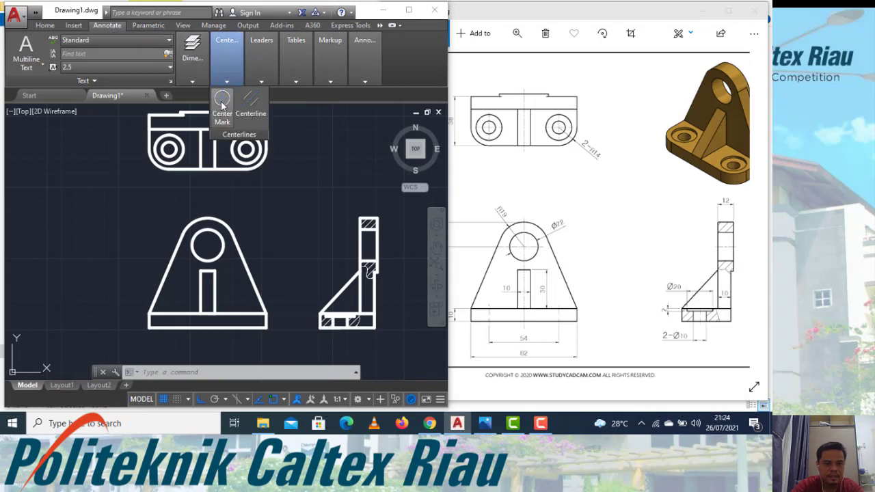
left_click(222, 104)
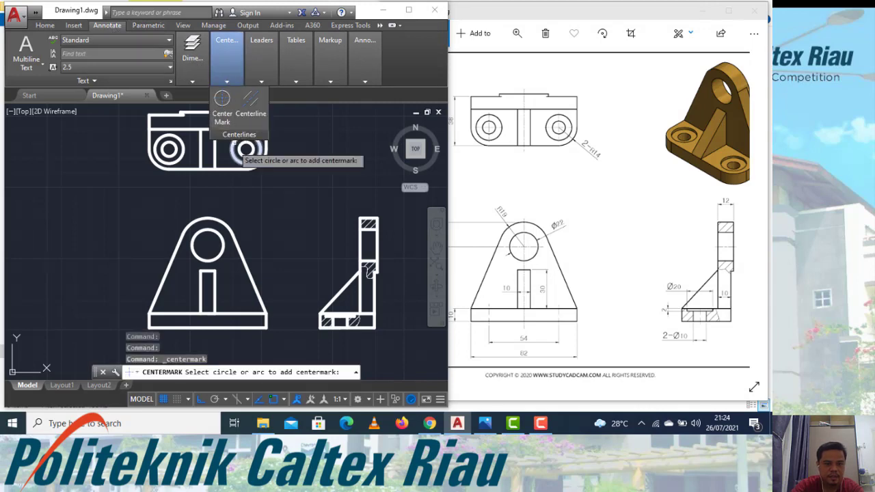
left_click(240, 150)
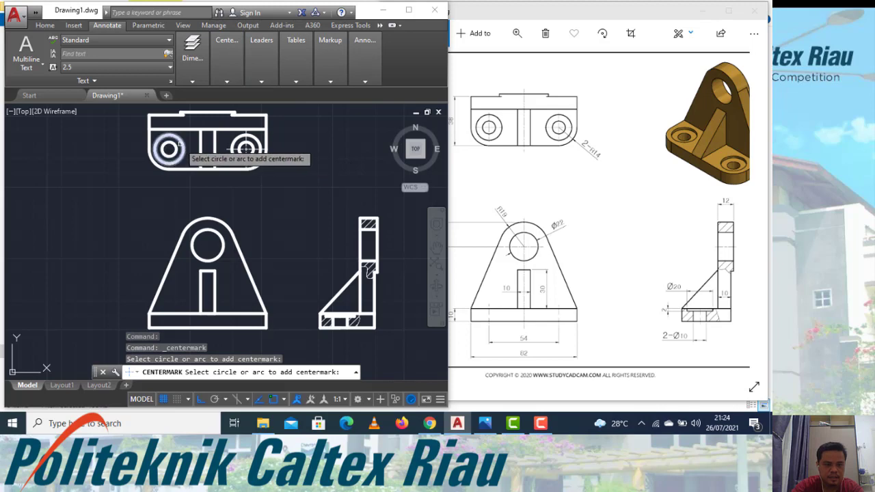
left_click(179, 145)
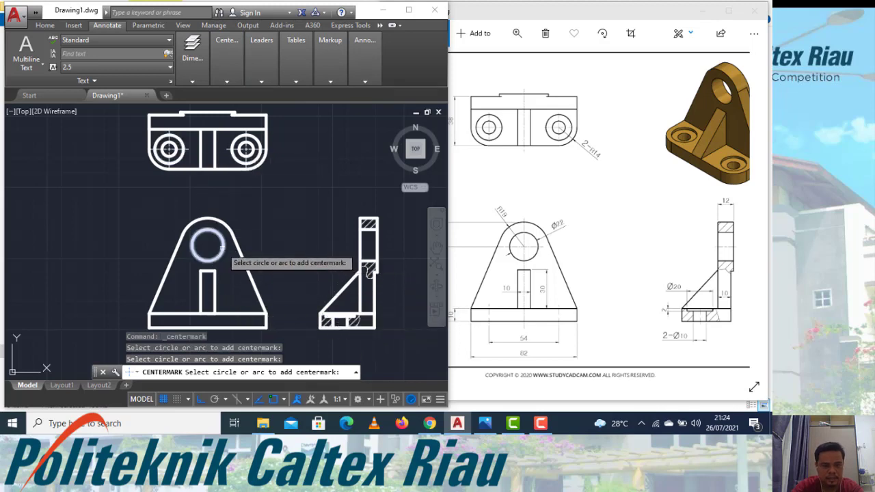
left_click(220, 225)
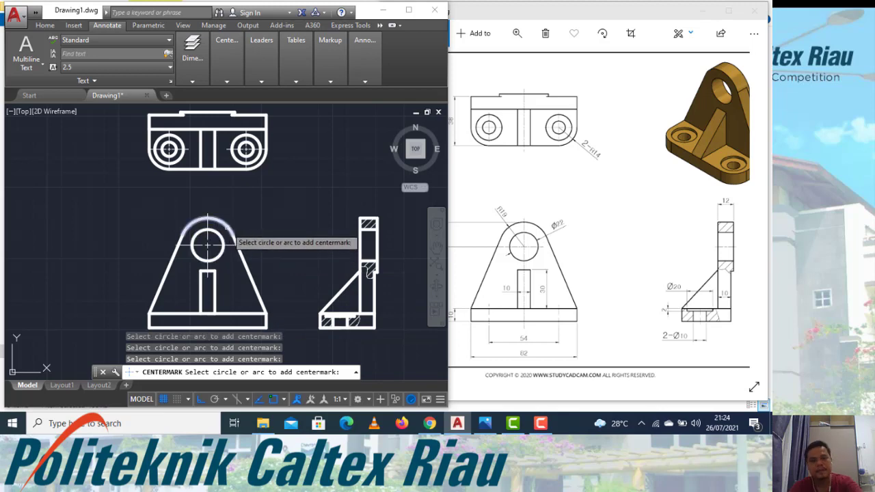
key("Escape")
Try stretching the front-view center mark's lower arm, cancel it, and bring the top view into sight.
left_click(207, 263)
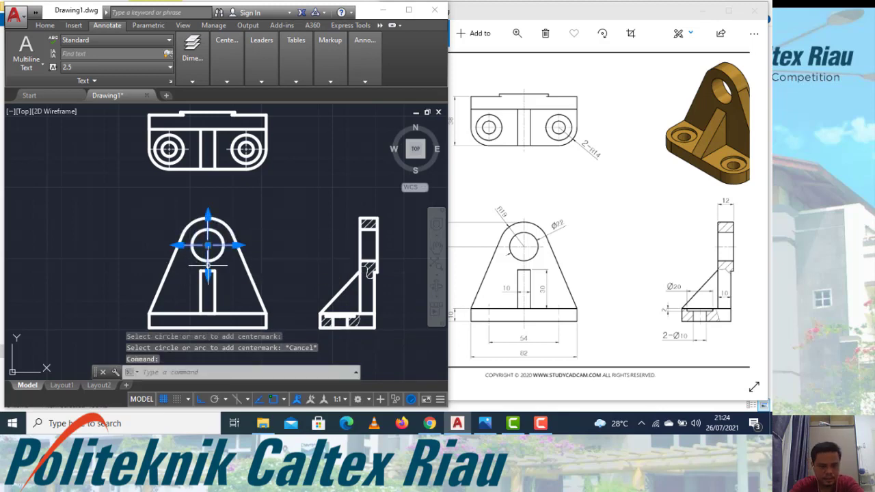
left_click(208, 276)
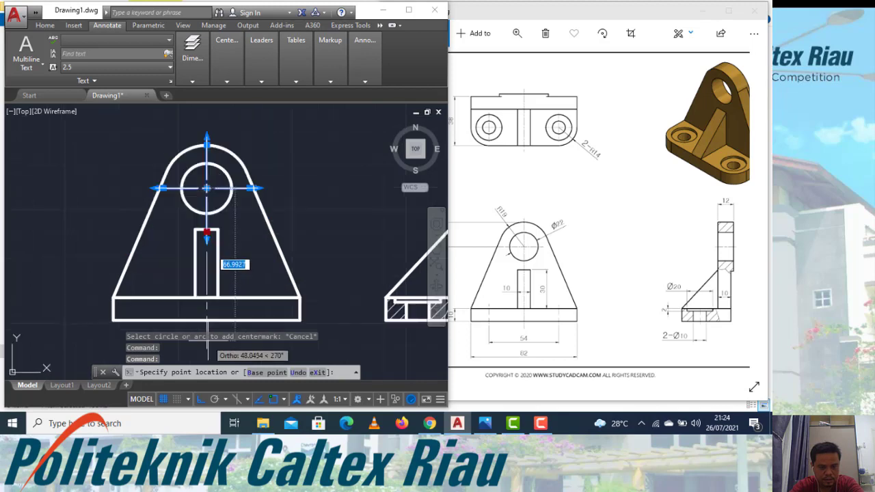
scroll(205, 346, "up", 2)
scroll(205, 328, "up", 2)
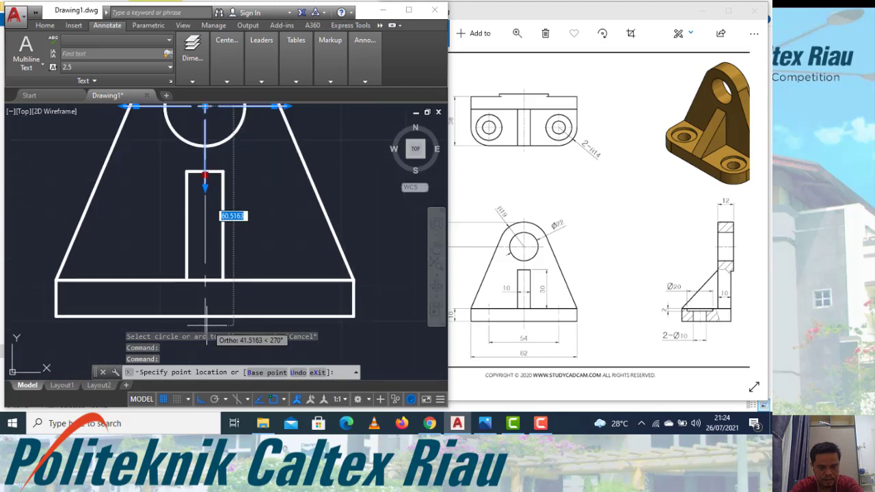
key("Escape")
scroll(224, 277, "down", 3)
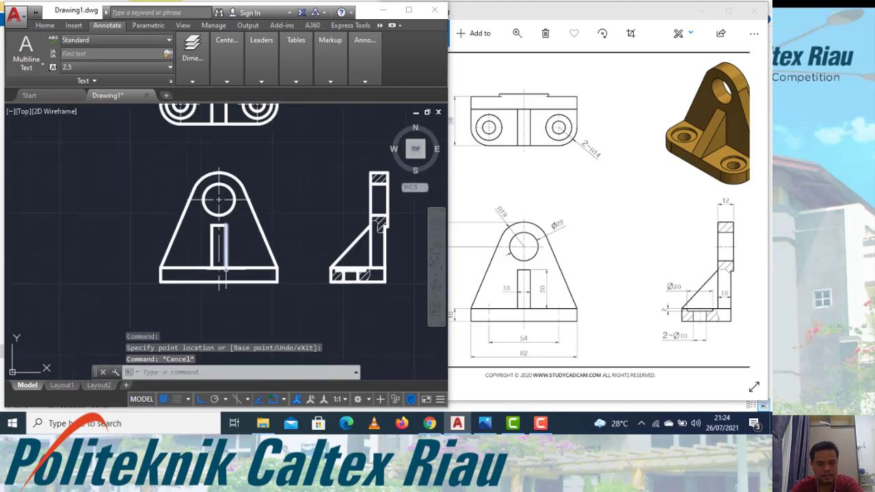
mouse_move(301, 234)
middle_mouse_down()
mouse_move(266, 257)
mouse_move(276, 284)
middle_mouse_up()
Draw two-edge centerlines through the top-view slot, the side-view hole and the base hole.
left_click(226, 82)
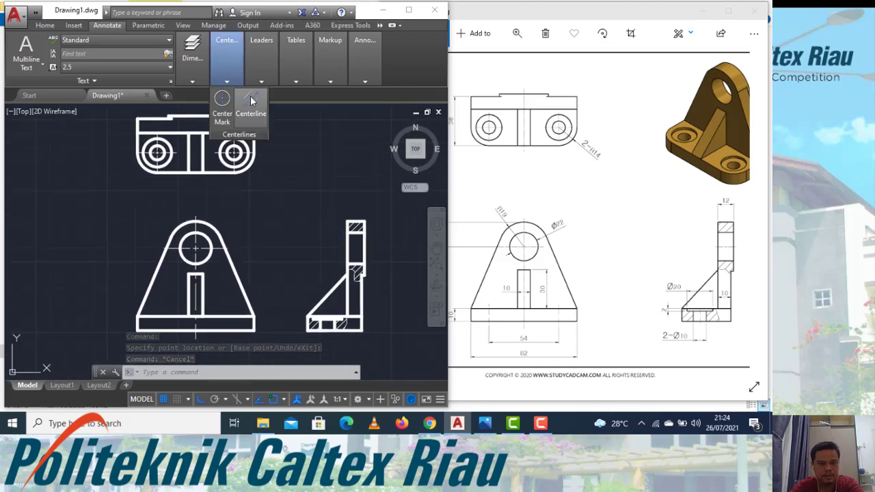
left_click(251, 102)
left_click(189, 157)
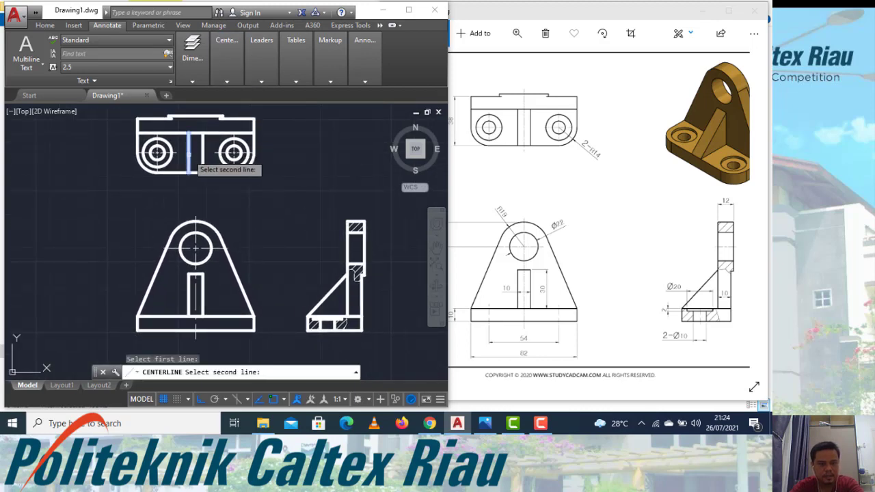
left_click(202, 158)
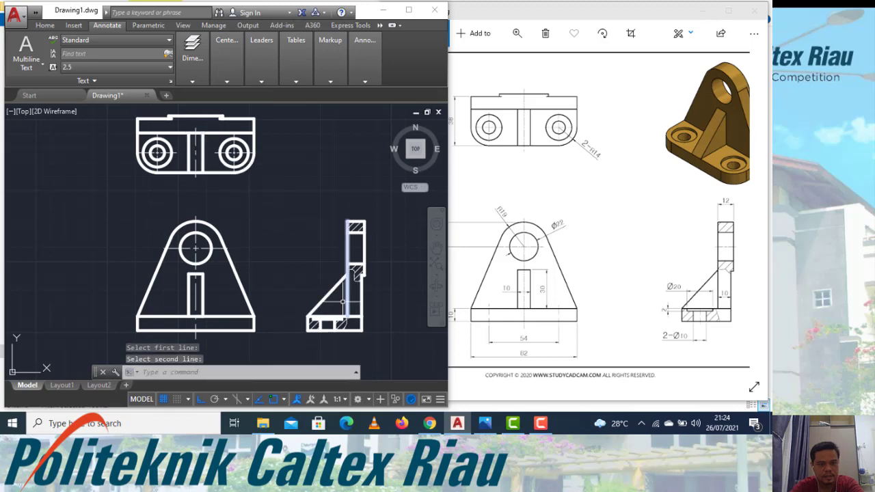
key("Return")
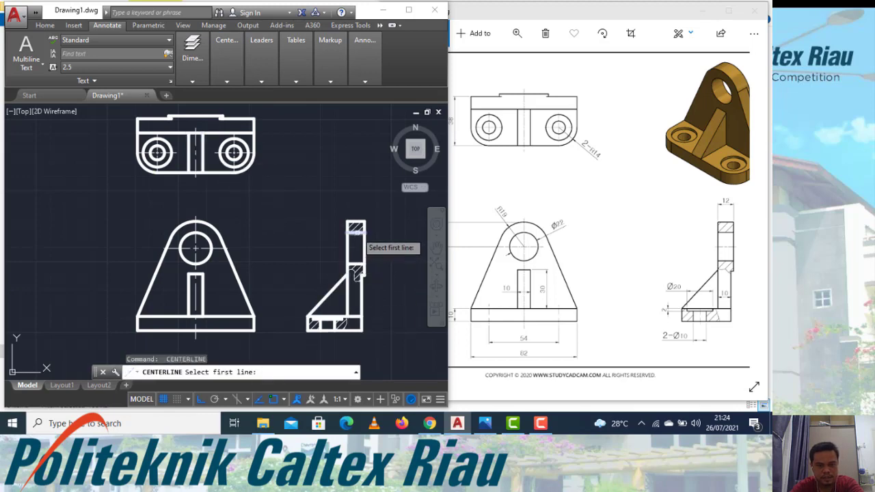
left_click(355, 233)
left_click(354, 264)
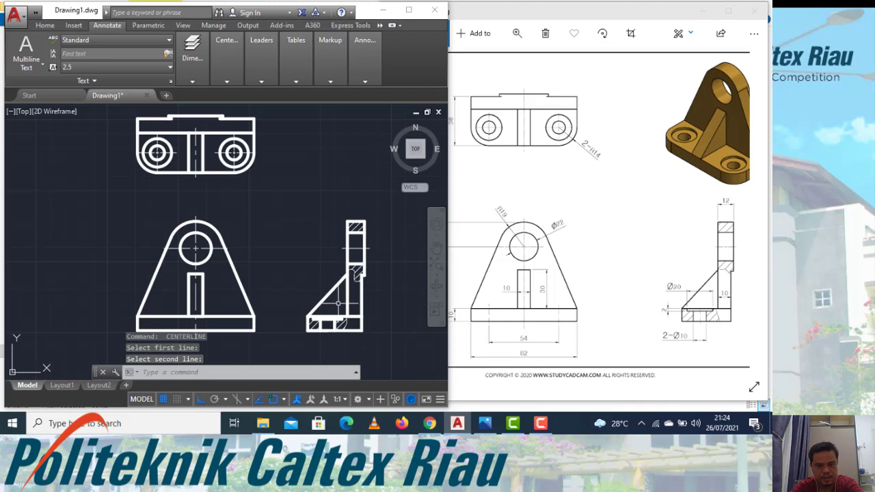
key("Return")
scroll(316, 331, "up", 2)
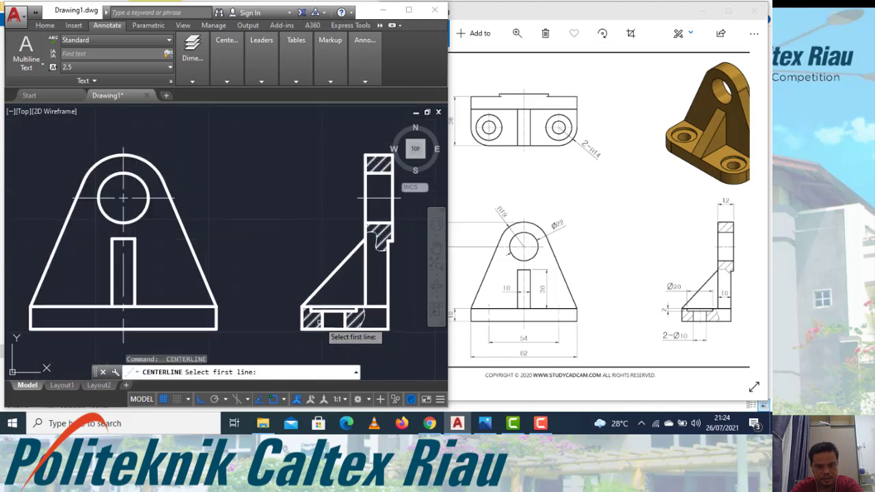
left_click(322, 320)
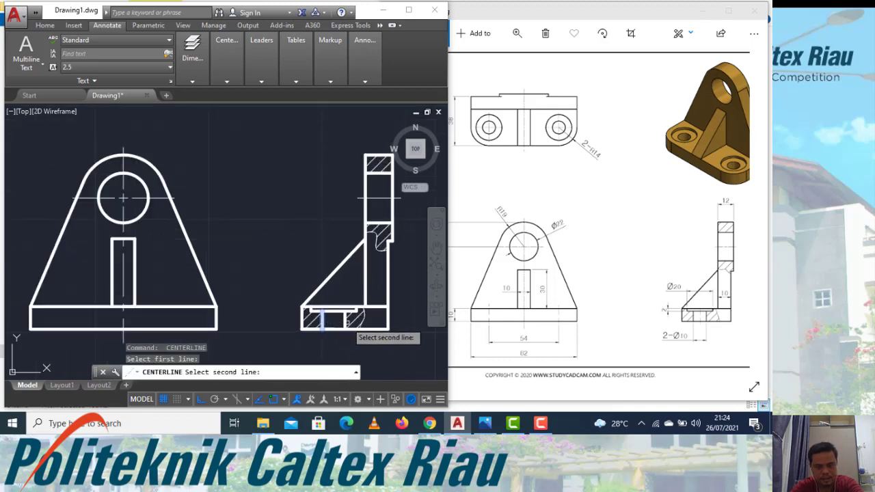
left_click(345, 320)
key("Escape")
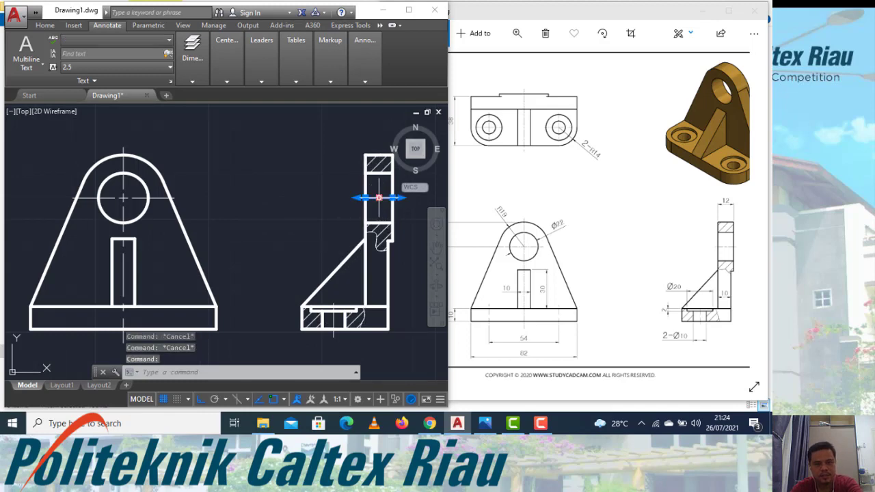
Give both side-view centerlines a linetype scale of 0.5 in Properties.
right_click(386, 199)
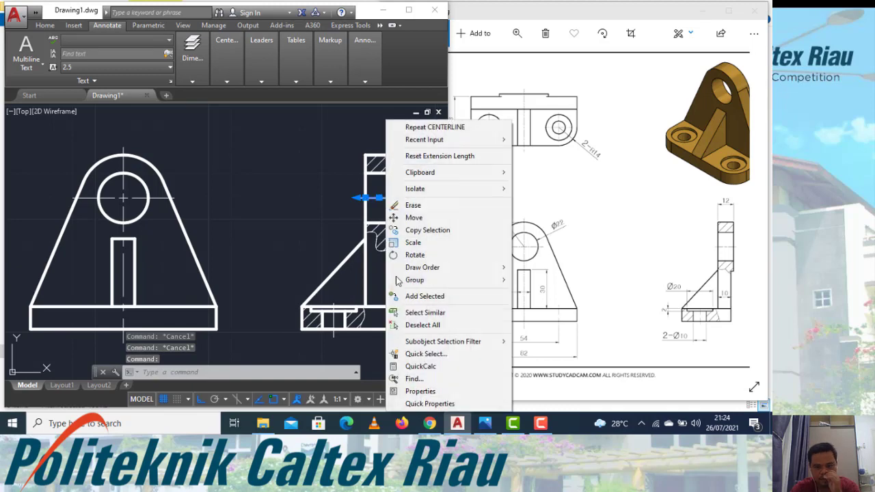
left_click(275, 267)
type("0.5")
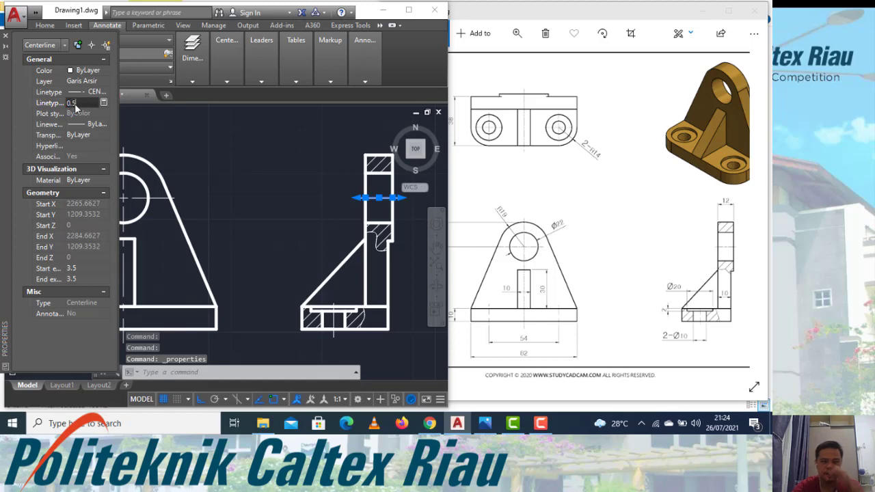
key("Return")
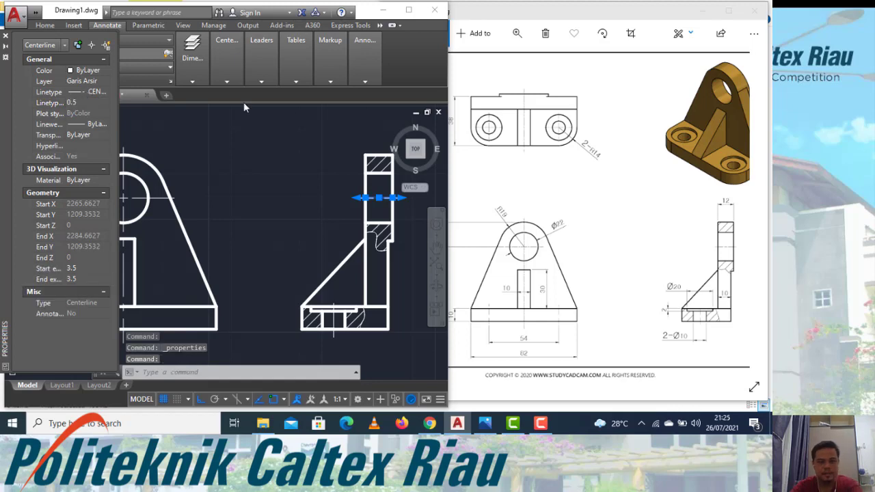
key("Escape")
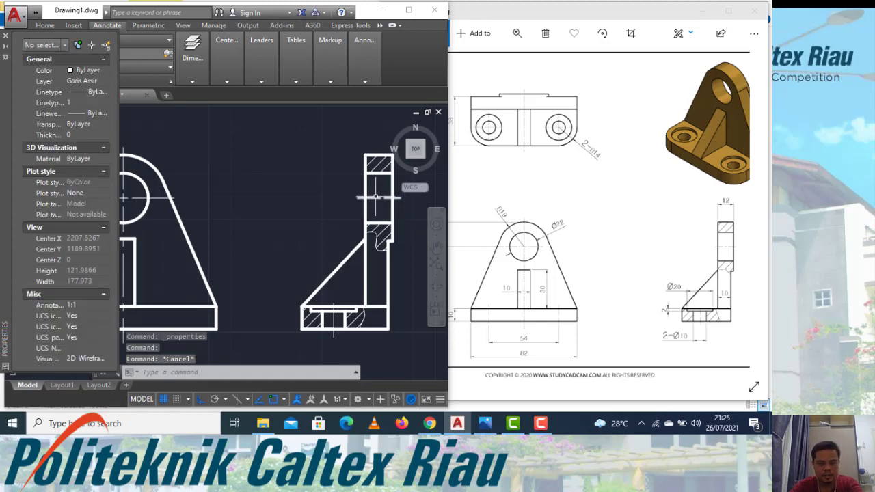
left_click(333, 320)
left_click(73, 101)
type("0.5")
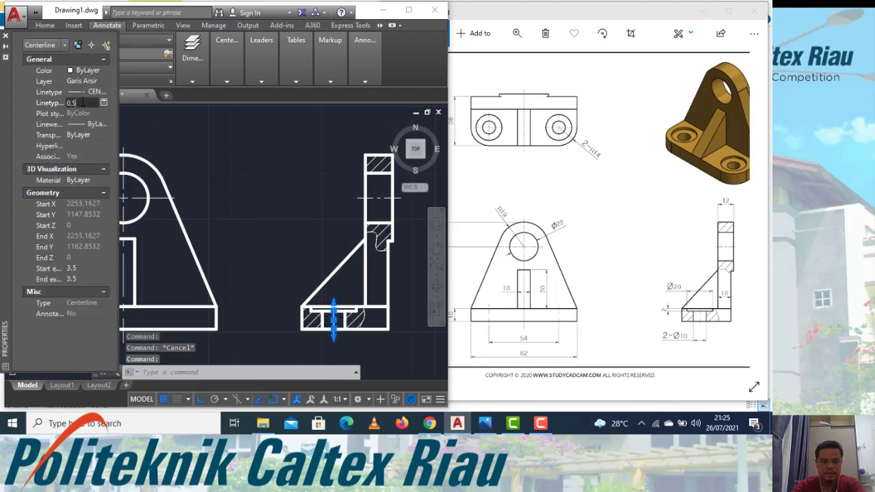
key("Return")
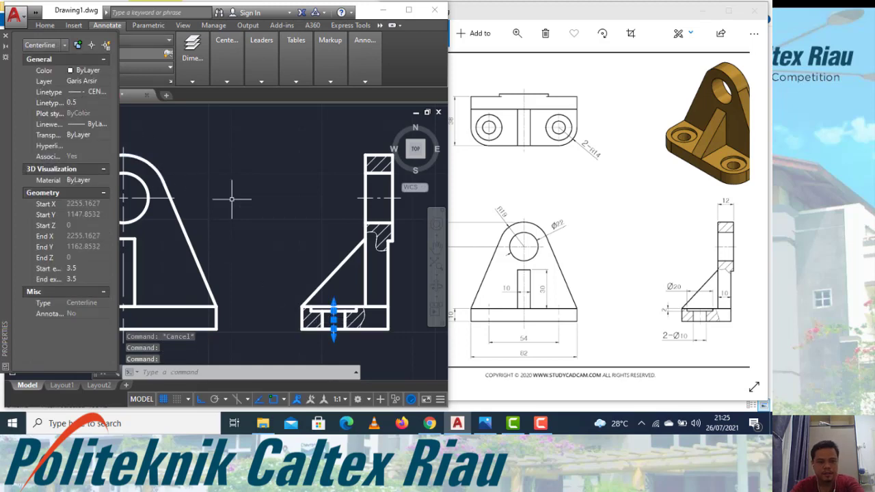
key("Escape")
Close the Properties palette and recentre the drawing so all three views are visible.
left_click(5, 37)
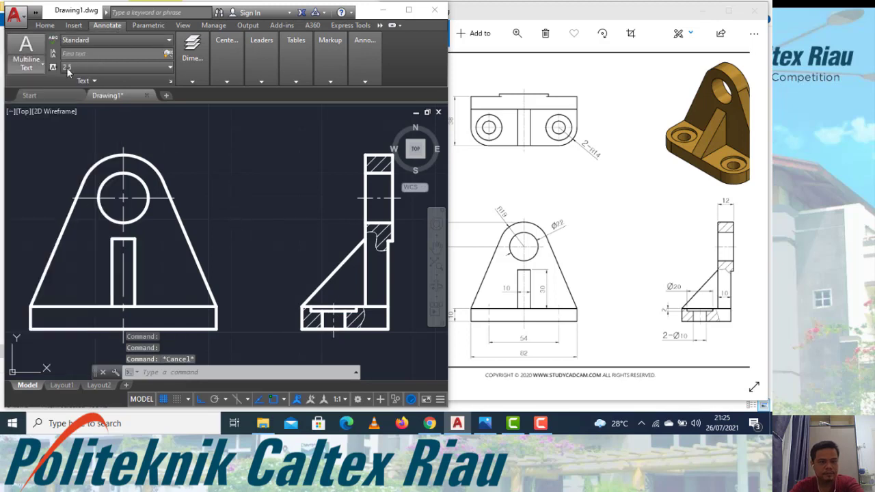
scroll(233, 181, "down", 1)
scroll(242, 190, "down", 1)
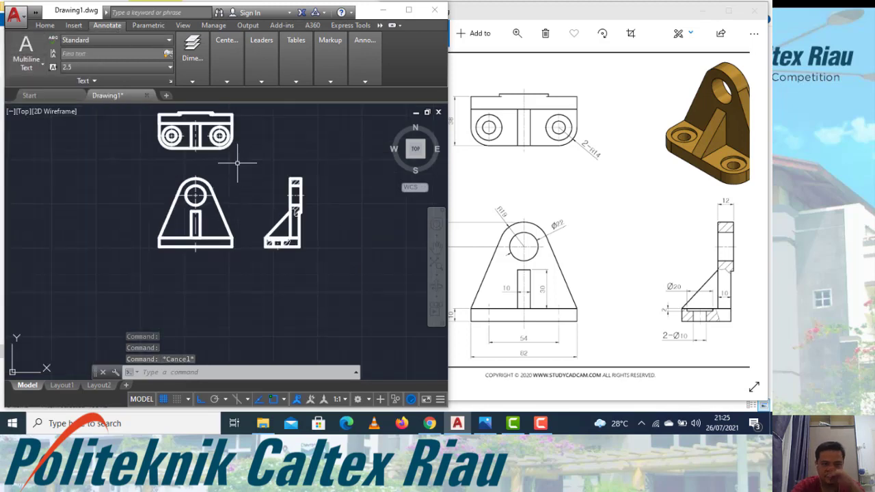
middle_click_drag(257, 174, 277, 213)
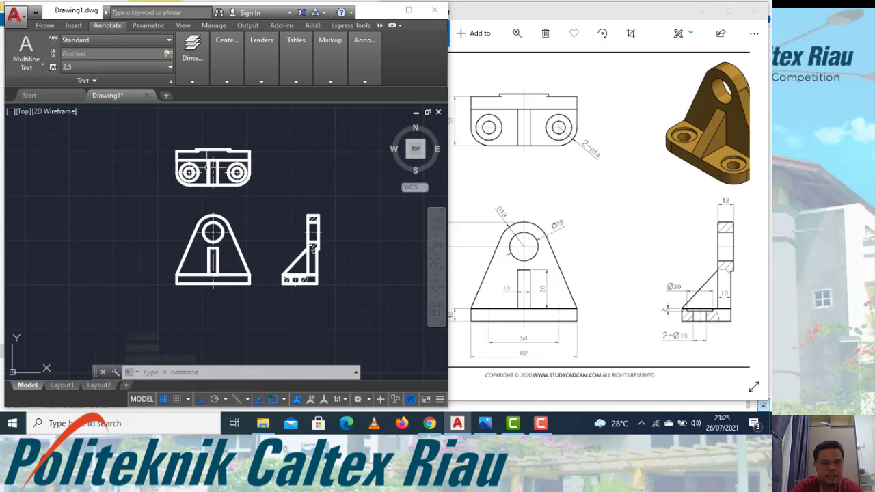
scroll(212, 166, "up", 2)
left_click(217, 152)
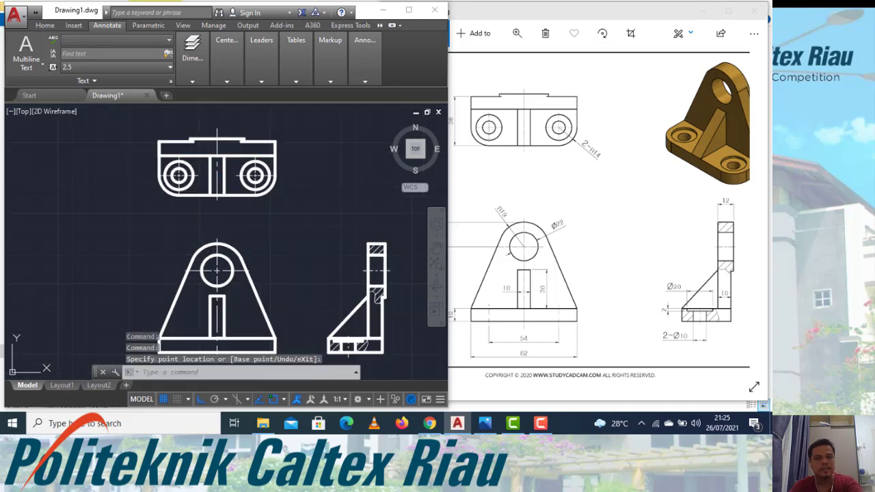
key("Escape")
key("Escape")
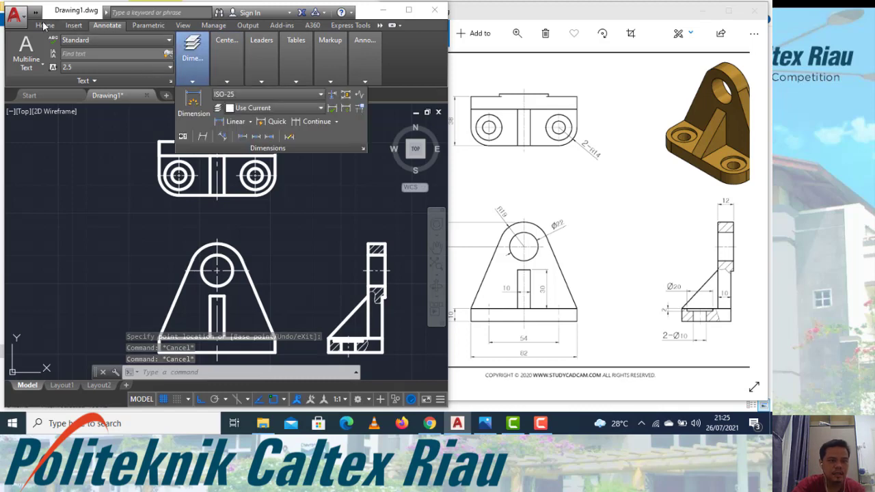
Check the reference drawing and place a first vertical linear dimension left of the front view.
left_click(45, 26)
left_click(184, 79)
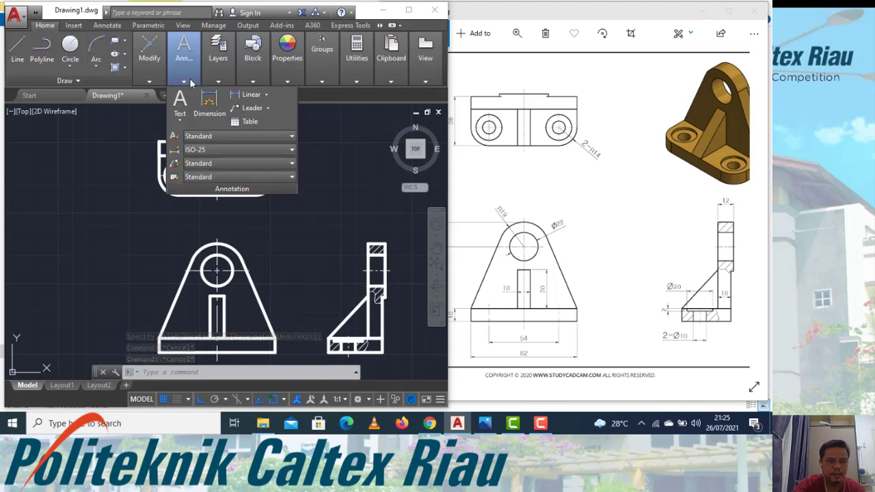
left_click(254, 98)
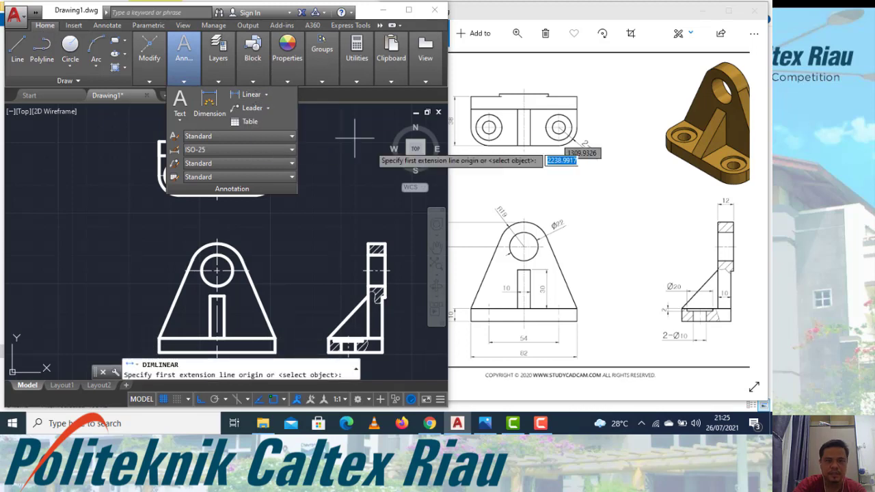
left_click(478, 199)
left_click_drag(501, 203, 542, 202)
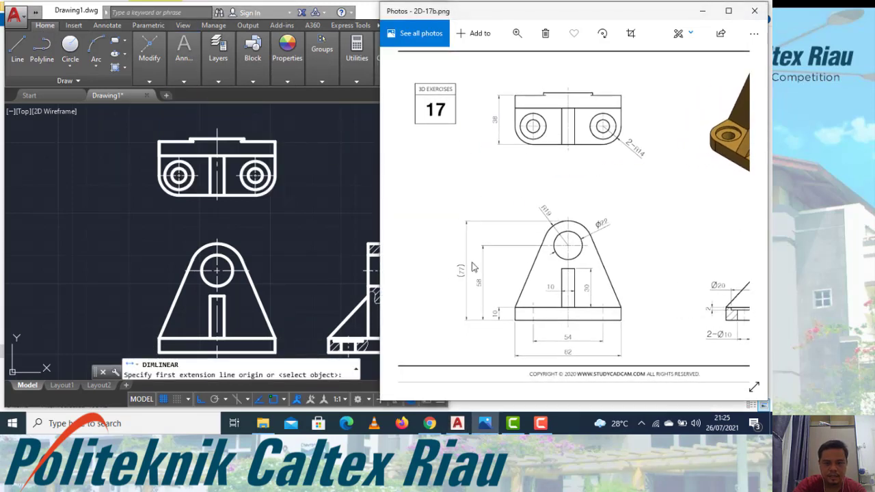
left_click(136, 351)
left_click(158, 353)
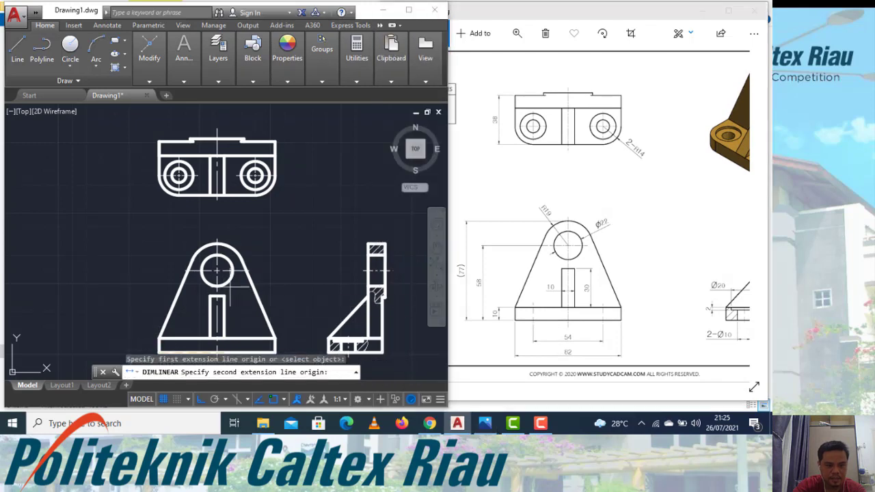
left_click(218, 244)
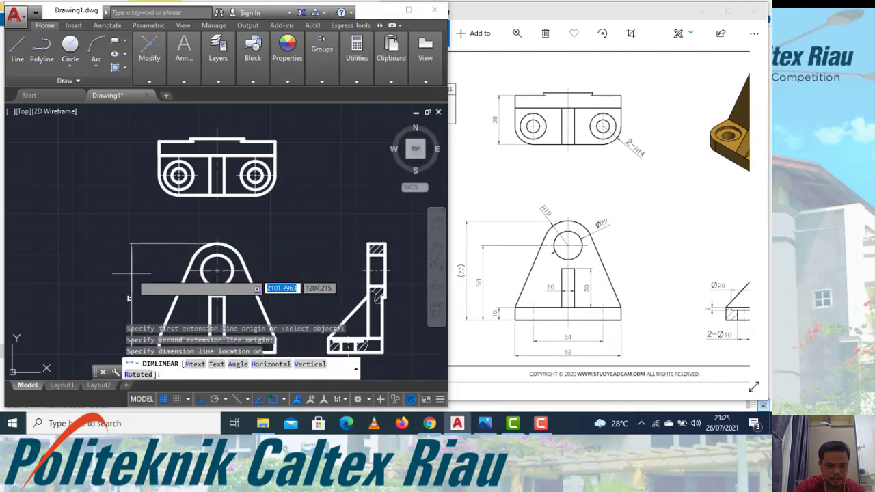
left_click(130, 298)
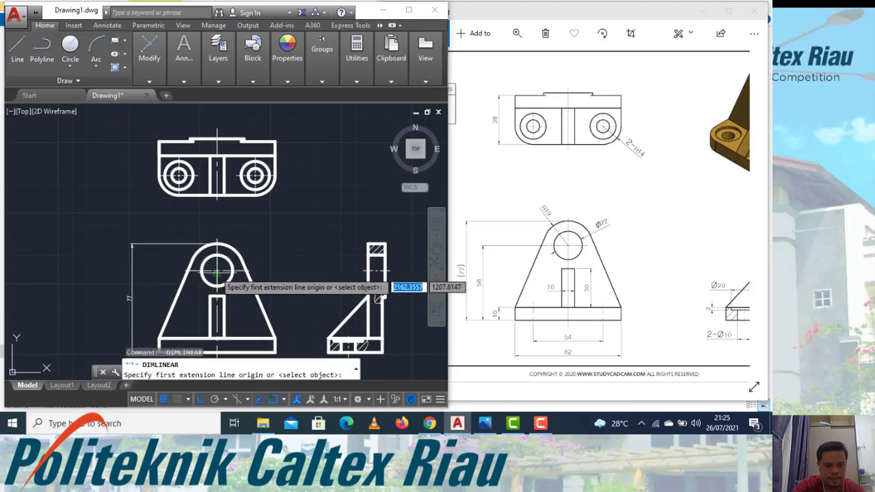
Add the 77 overall height dimension and respace the 77 and 58 dimension lines.
scroll(216, 271, "up", 3)
left_click(218, 203)
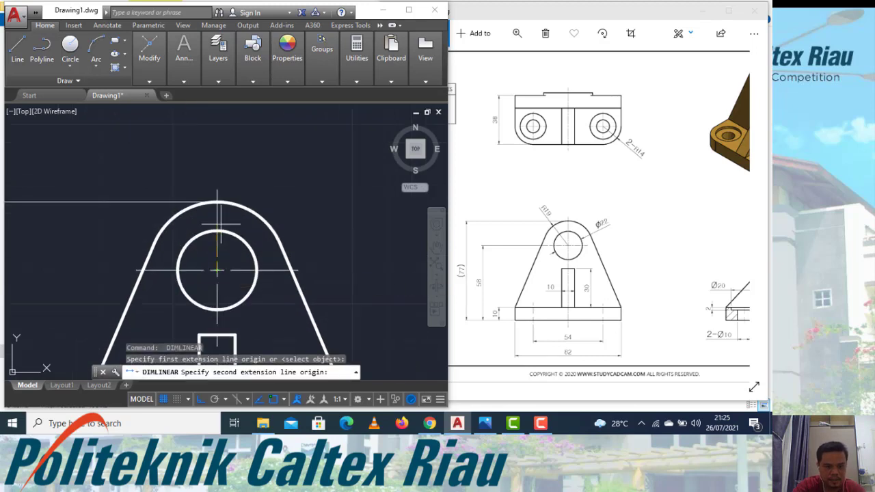
scroll(219, 205, "down", 5)
left_click(186, 275)
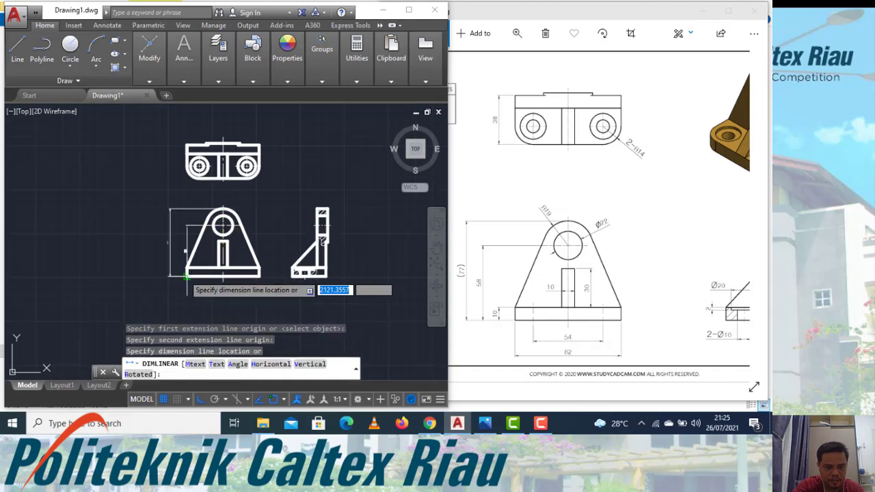
scroll(177, 281, "up", 4)
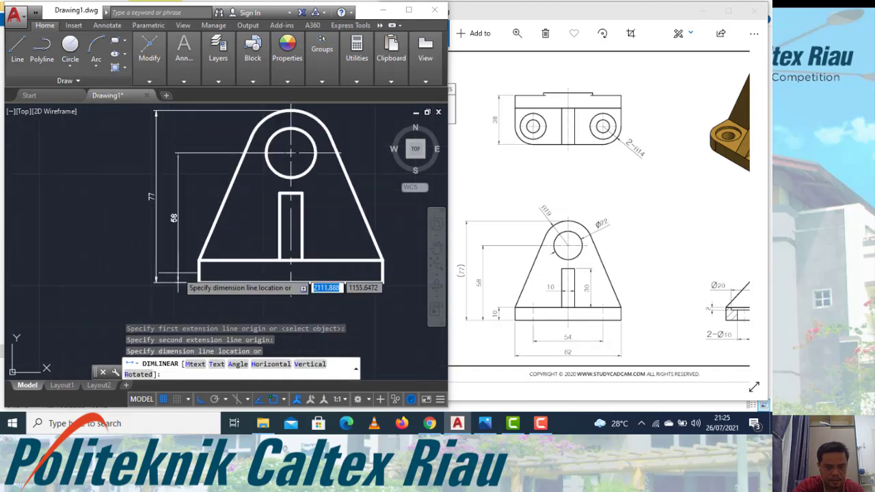
left_click(156, 279)
left_click(152, 196)
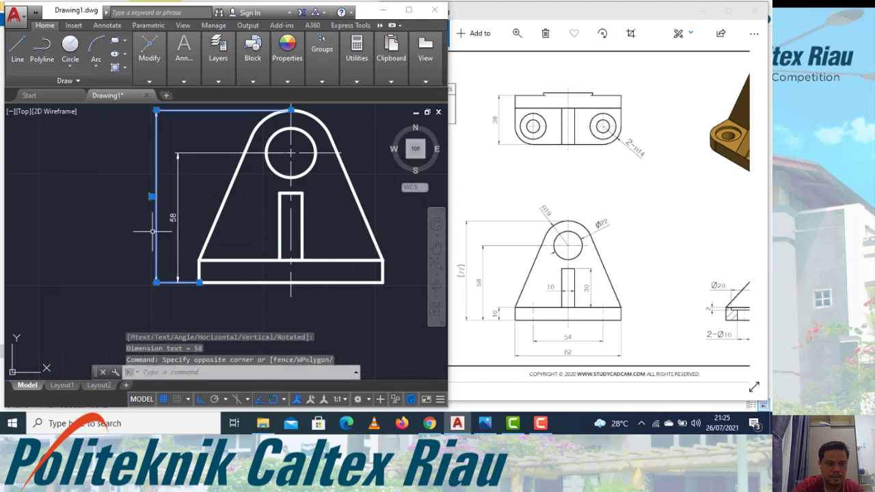
left_click(152, 196)
left_click(141, 197)
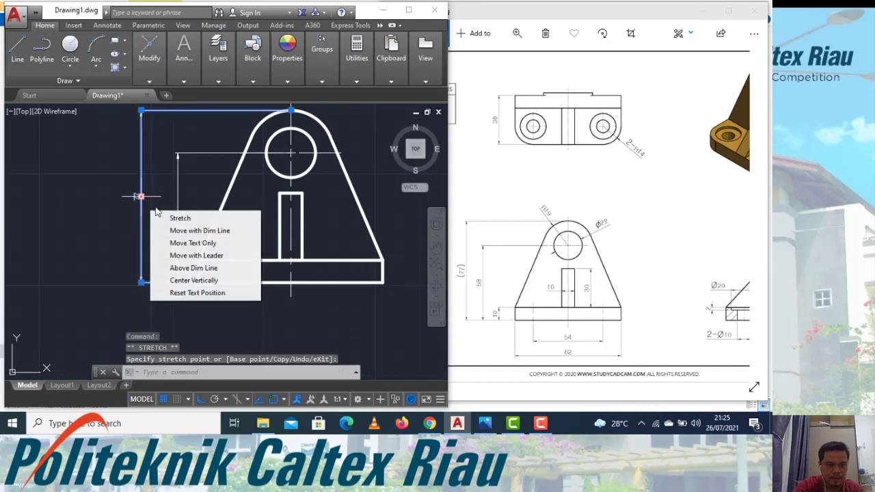
left_click(173, 219)
left_click(173, 219)
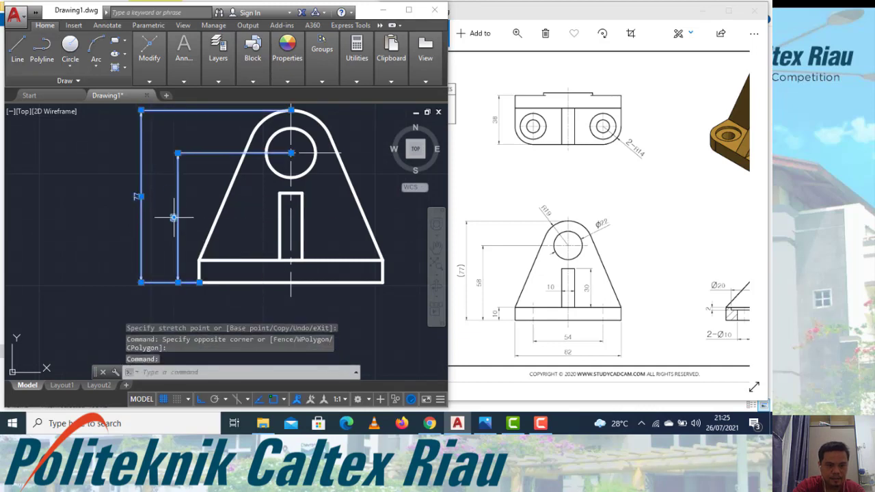
left_click(174, 218)
left_click(162, 218)
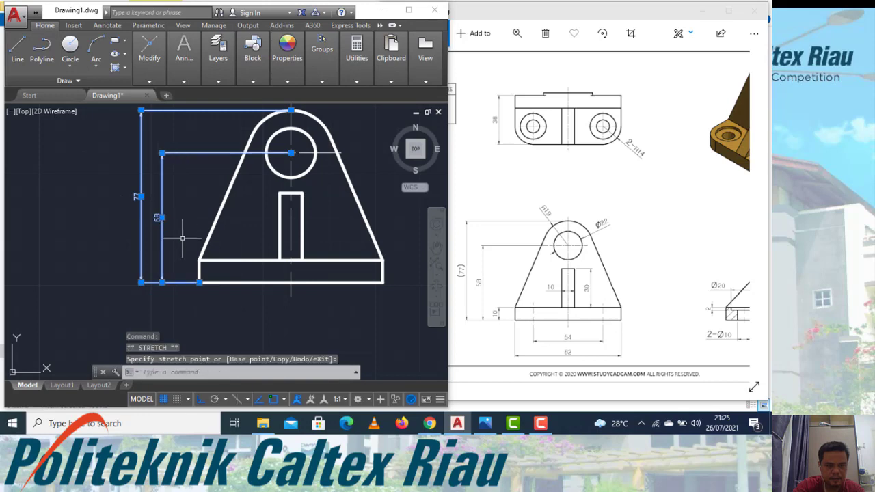
key("Escape")
Dimension the front view's base thickness as 10 with DIMLINEAR.
type("dimlinear")
key("Return")
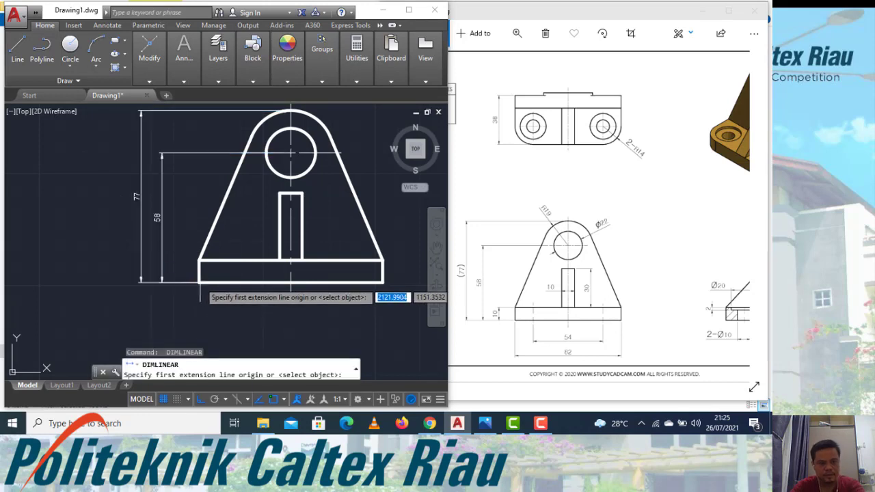
left_click(199, 283)
left_click(199, 260)
left_click(183, 270)
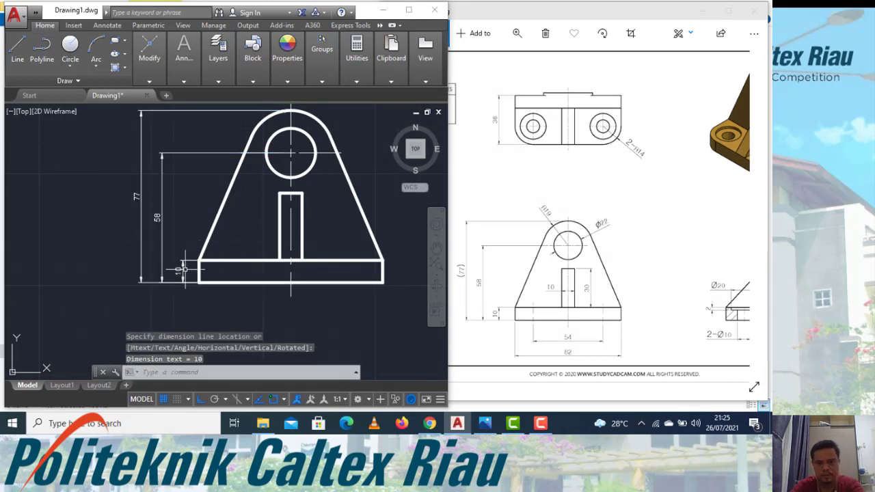
key("Escape")
Add the 82 base width dimension below the front view.
key("Return")
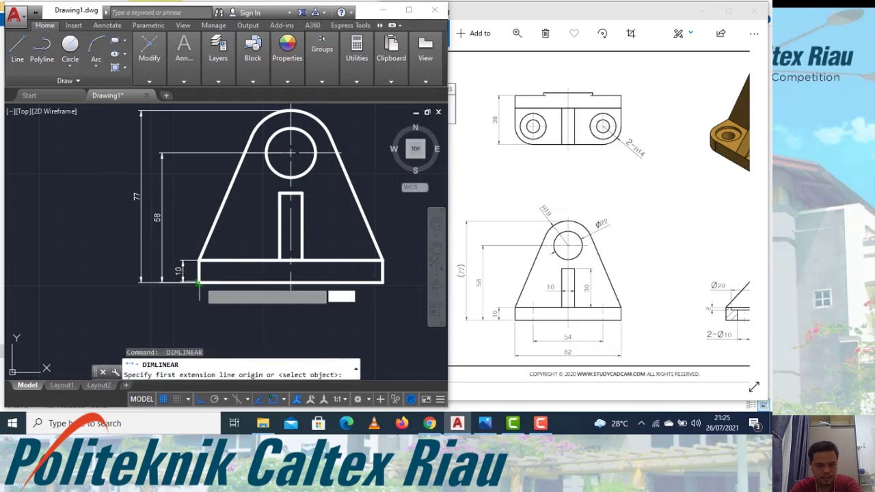
left_click(198, 282)
left_click(382, 283)
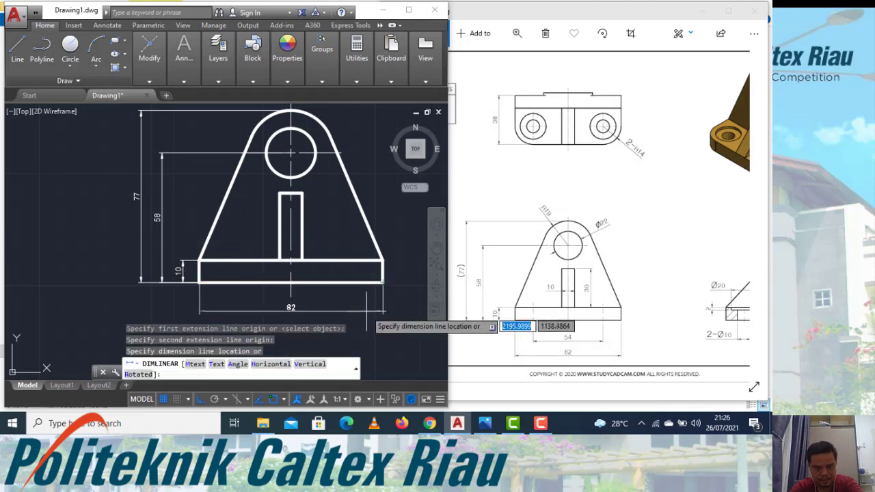
left_click(366, 319)
key("Escape")
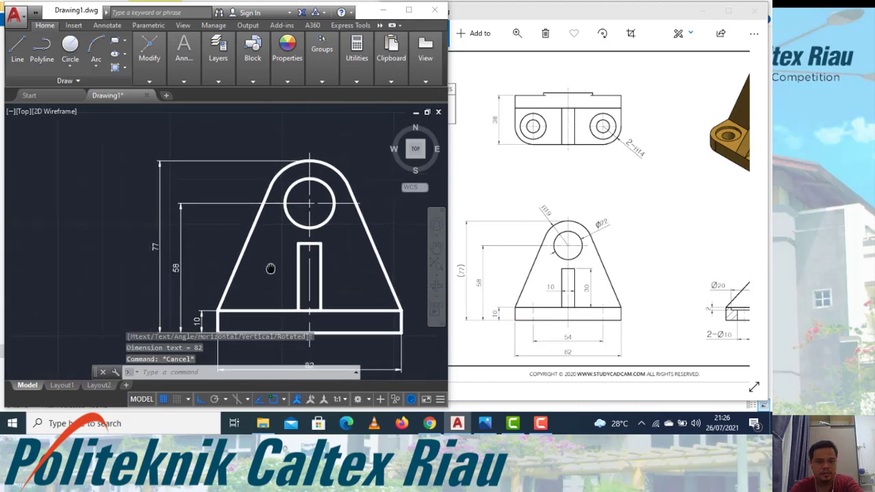
middle_click_drag(236, 150, 243, 243)
middle_click_drag(254, 144, 254, 254)
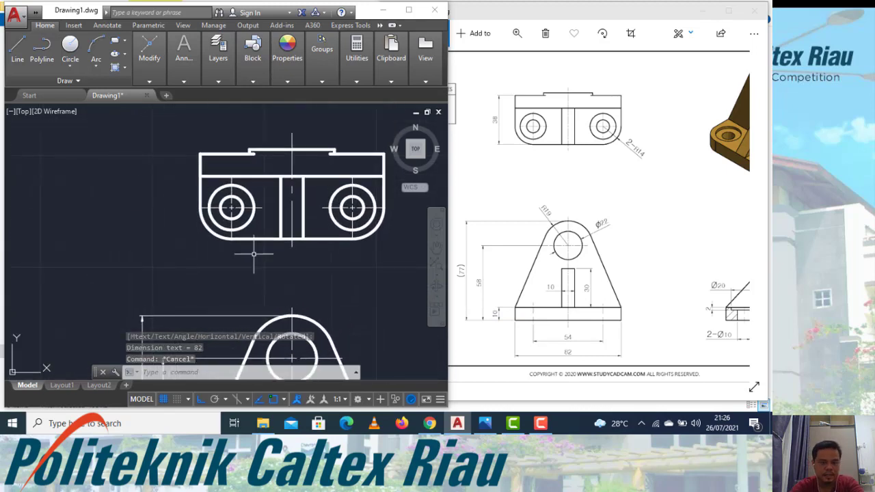
Add the 38 depth dimension left of the top view, then check the reference for the side view.
key("space")
left_click(199, 155)
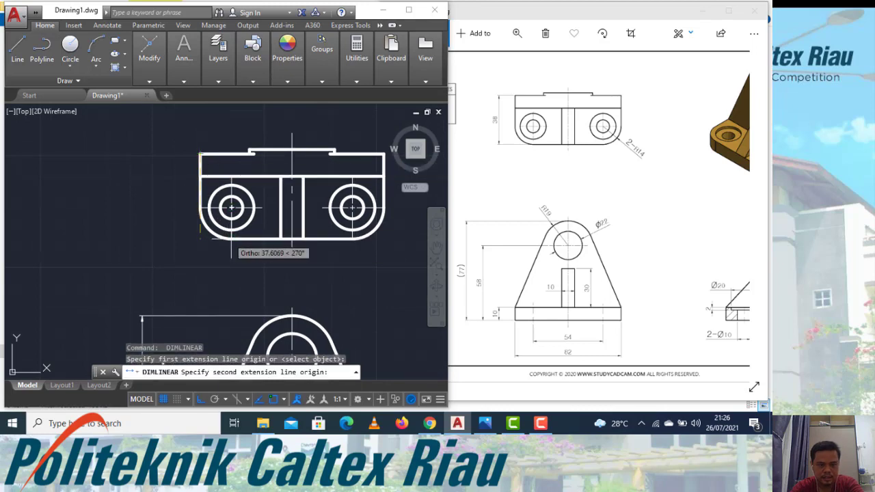
left_click(200, 239)
left_click(177, 220)
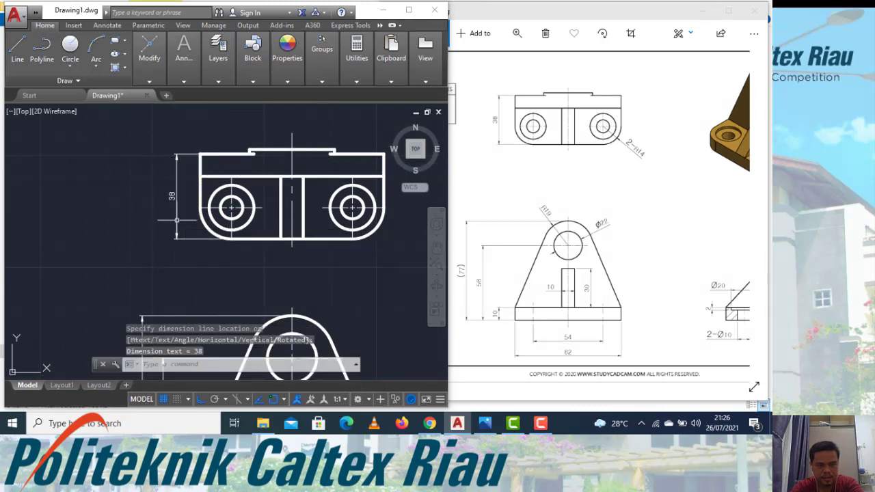
scroll(160, 244, "up", 3)
scroll(196, 244, "down", 3)
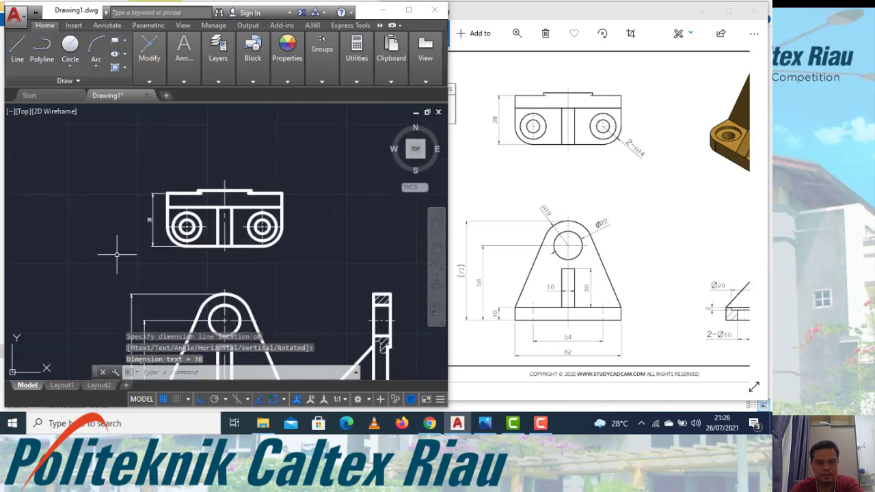
scroll(228, 250, "down", 4)
middle_click_drag(348, 372, 221, 320)
scroll(220, 320, "up", 2)
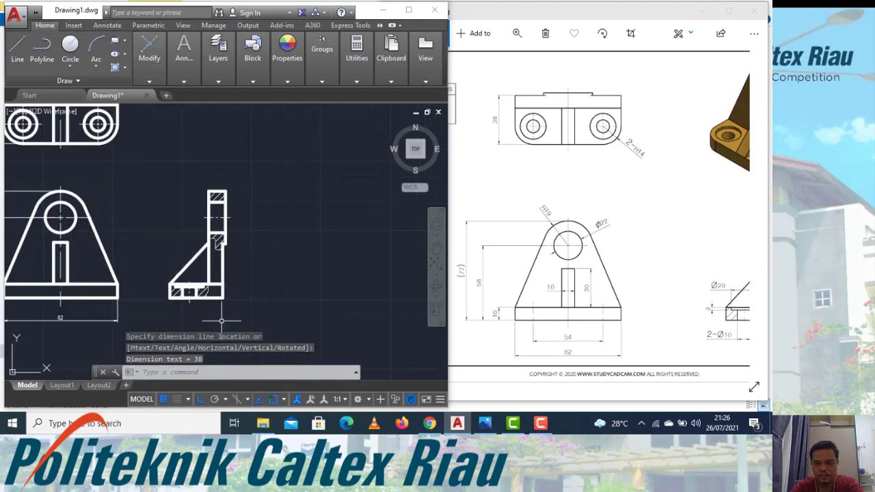
left_click(711, 237)
scroll(711, 237, "down", 2)
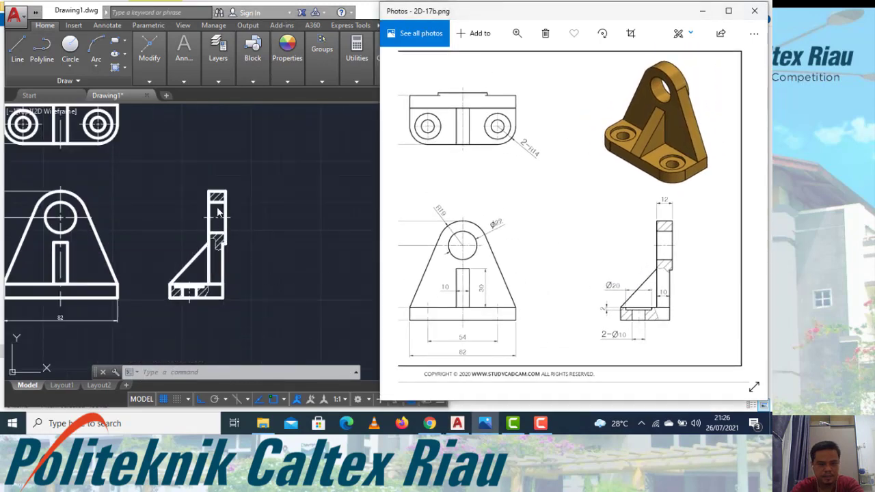
left_click(195, 188)
Dimension the side view's 12 top width and 10 upright thickness.
type("dli")
key("Return")
left_click(208, 192)
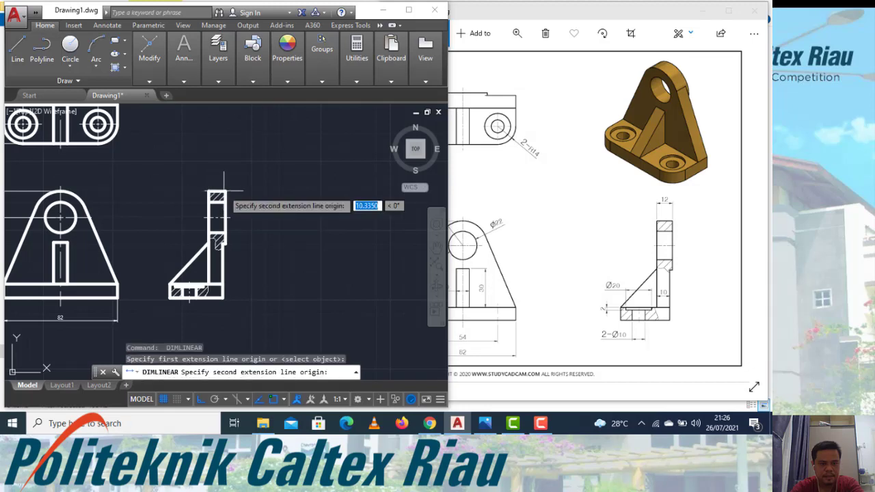
left_click(225, 192)
left_click(222, 179)
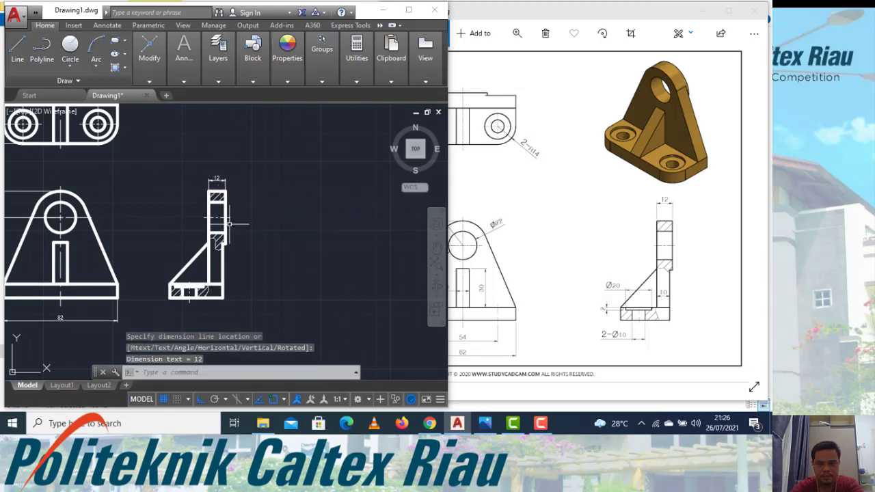
key("Return")
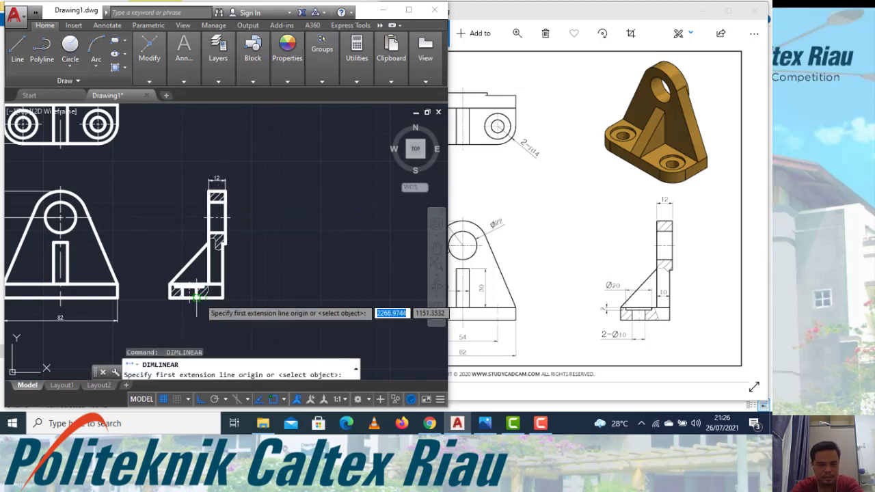
left_click(208, 284)
left_click(223, 285)
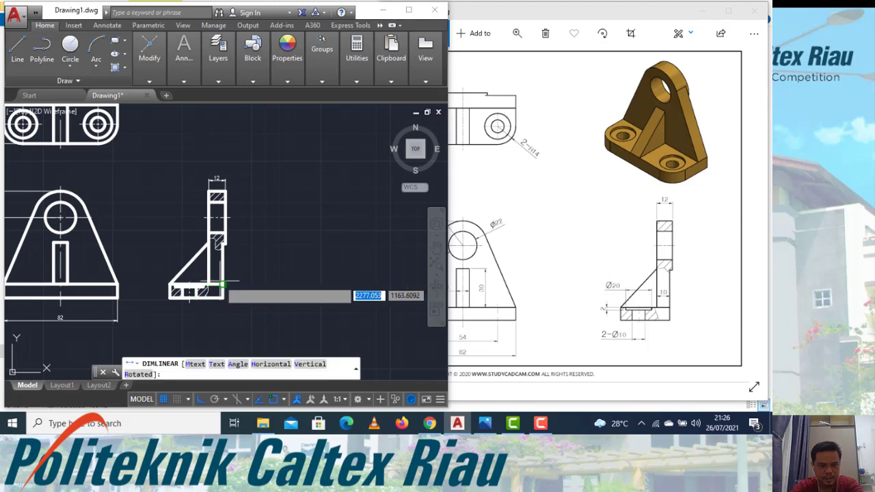
scroll(223, 268, "up", 2)
scroll(319, 239, "down", 2)
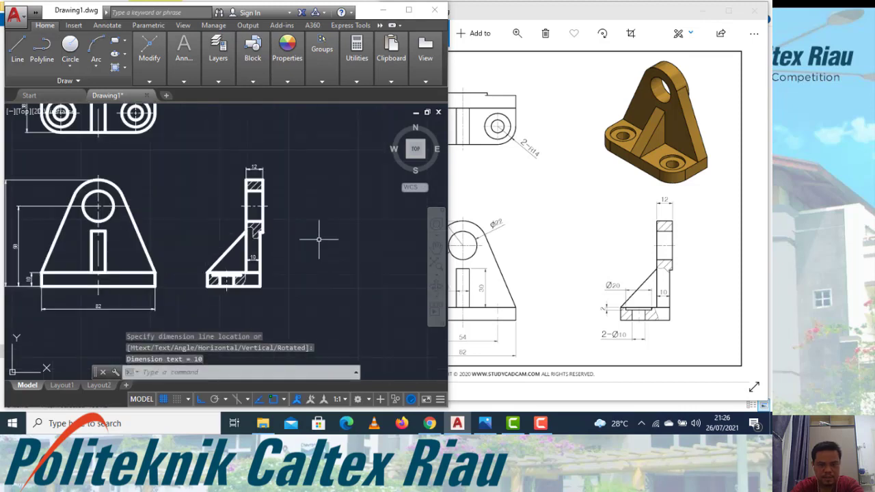
scroll(216, 299, "up", 4)
Add the side view's 2 slot depth, 10 hole width and 20 slot width dimensions.
key("Return")
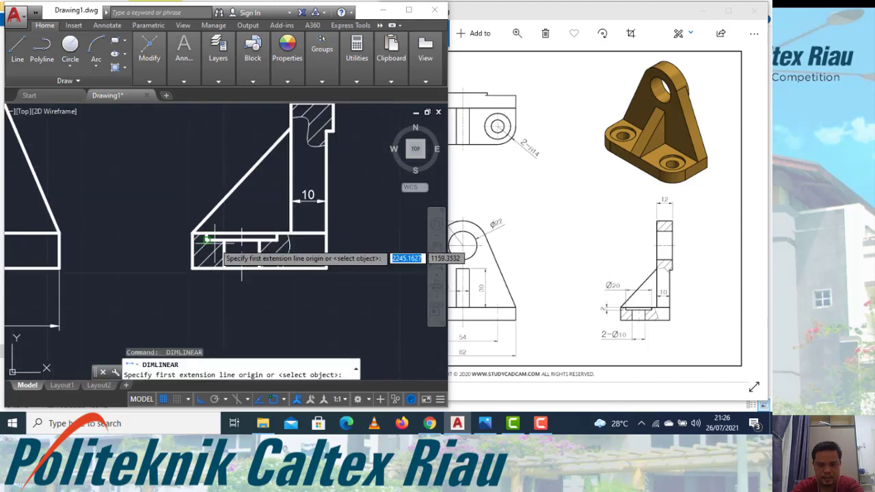
left_click(201, 236)
left_click(206, 240)
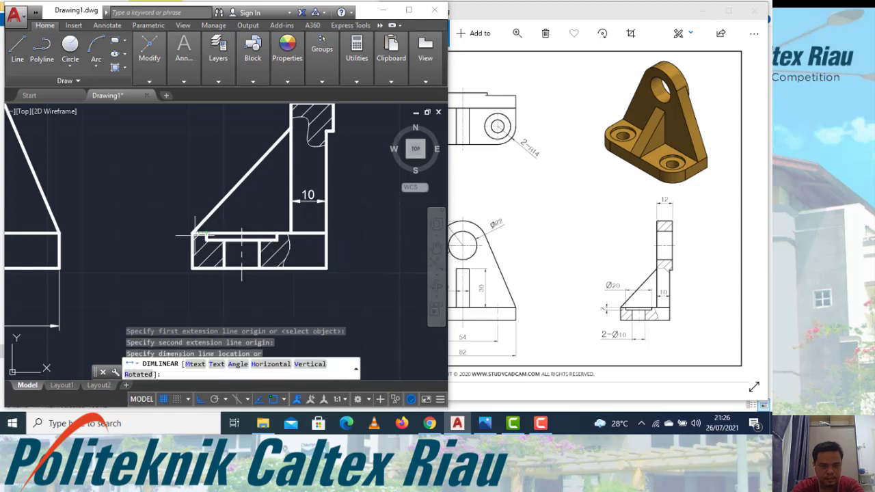
left_click(166, 215)
key("Return")
left_click(225, 268)
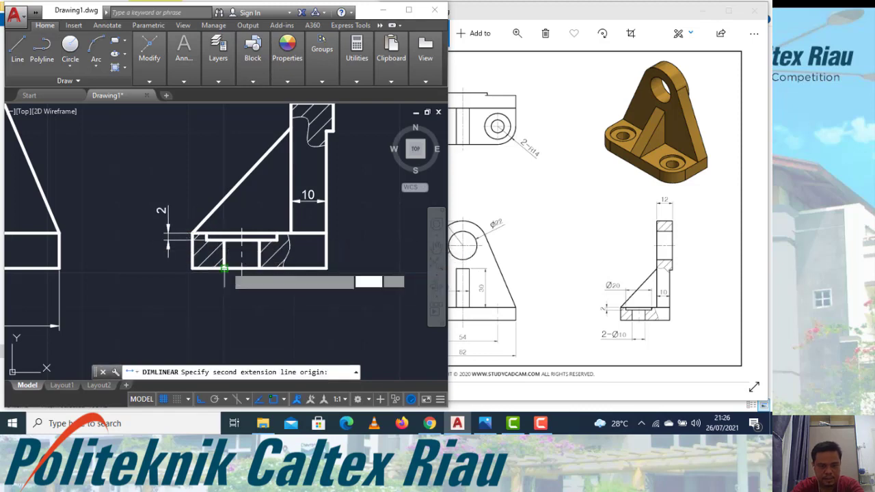
left_click(260, 268)
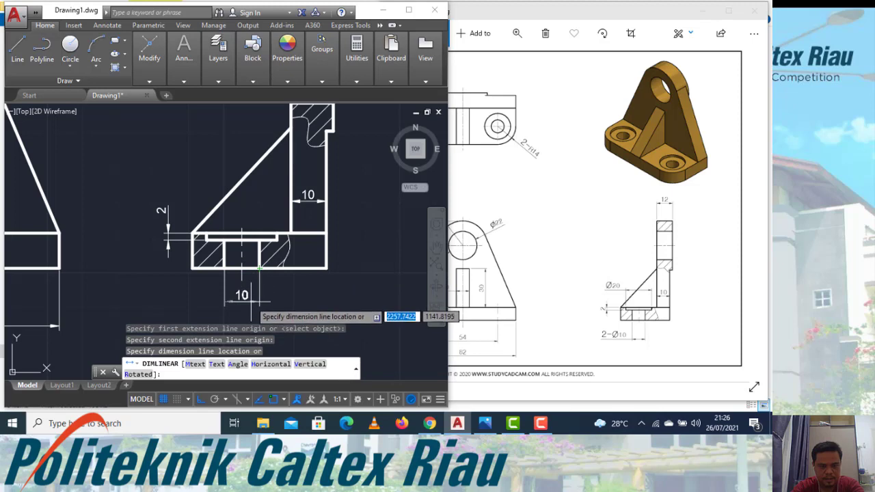
left_click(254, 301)
key("Return")
left_click(207, 236)
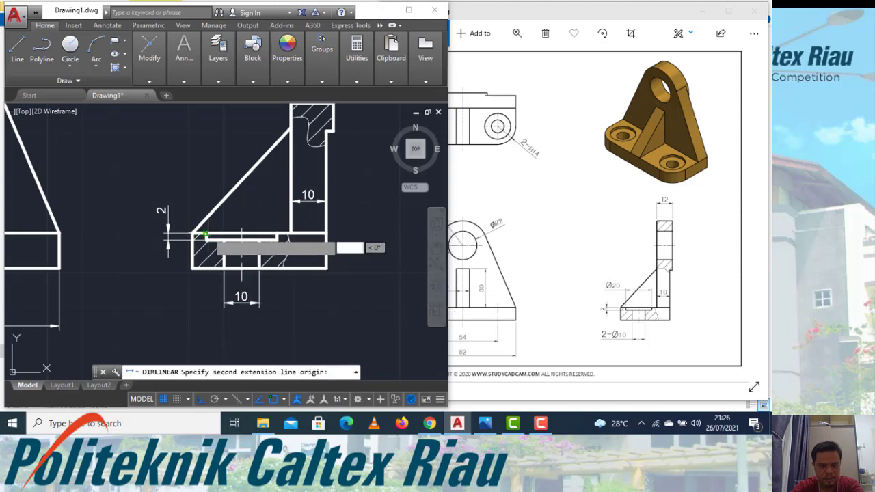
left_click(277, 236)
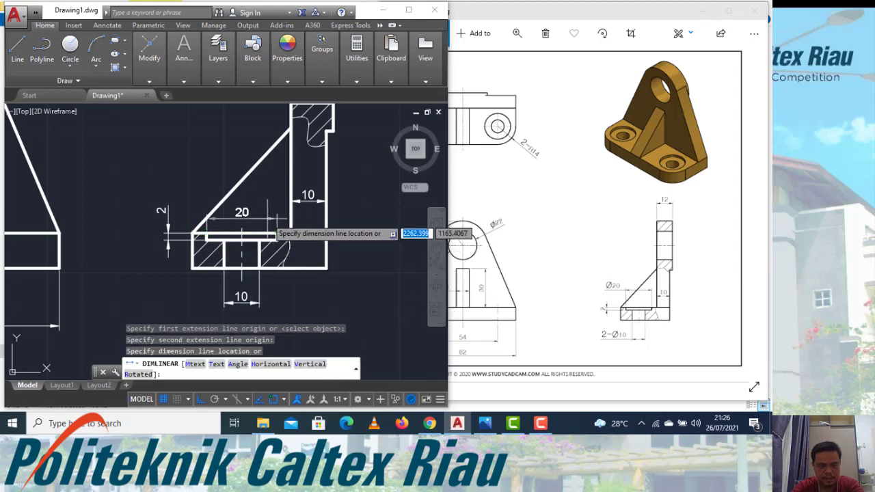
left_click(271, 214)
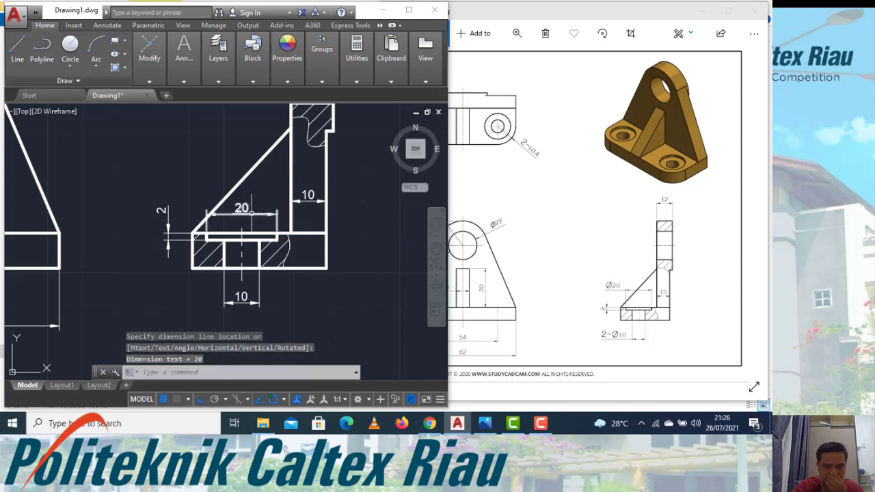
key("Escape")
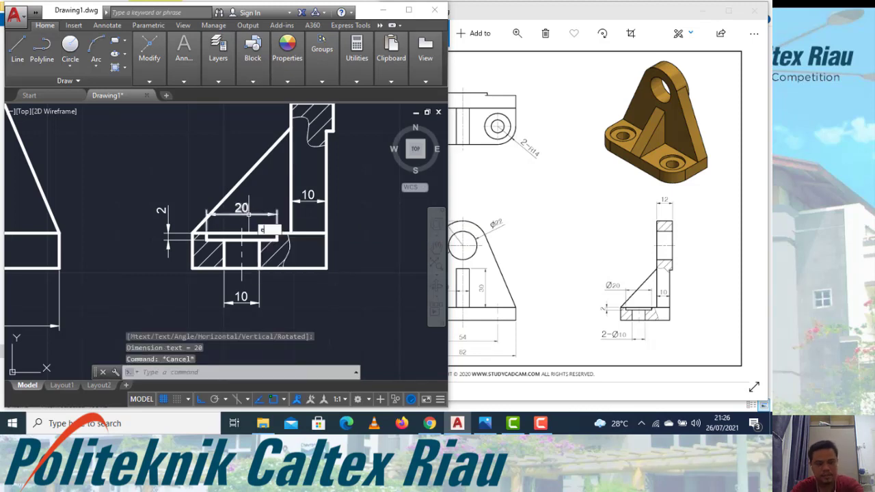
With DIMEDIT (ED), add a diameter symbol so the recess dimension reads Ø20.
type("ed")
key("Return")
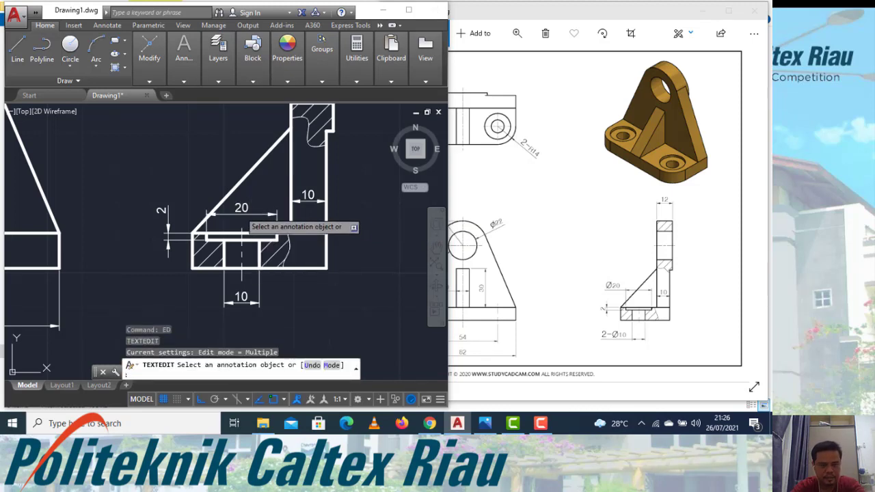
left_click(239, 209)
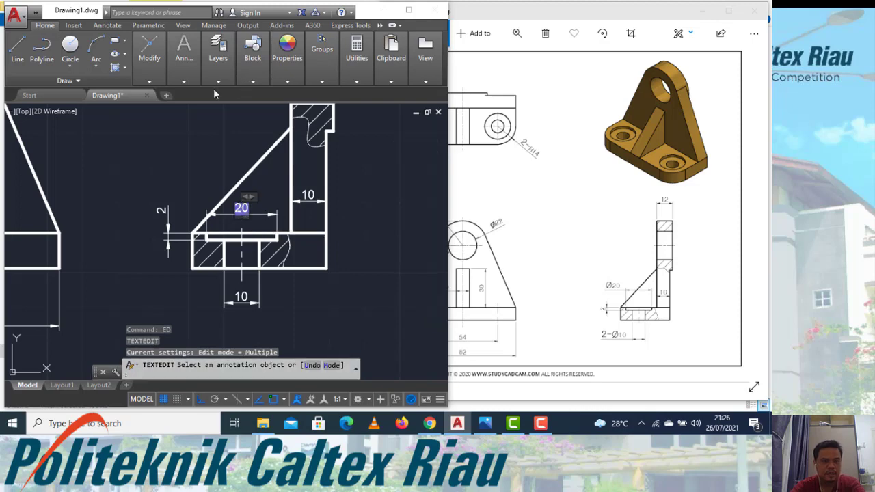
left_click(263, 82)
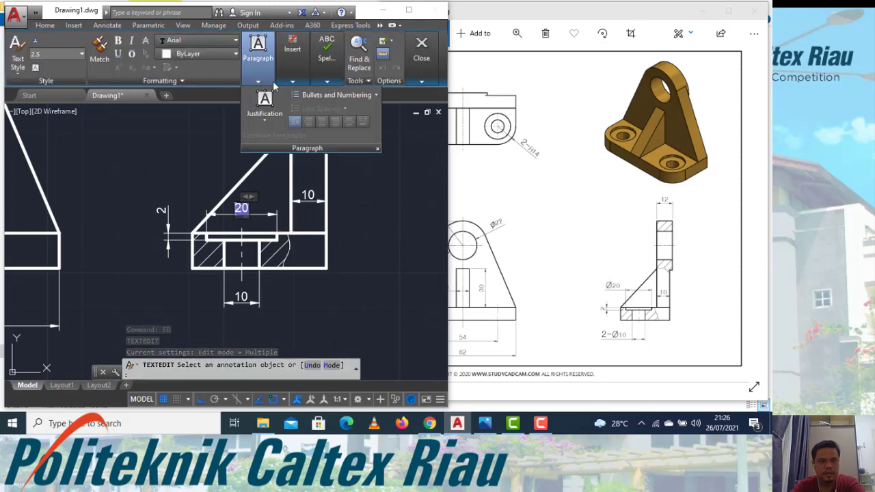
left_click(293, 82)
left_click(332, 123)
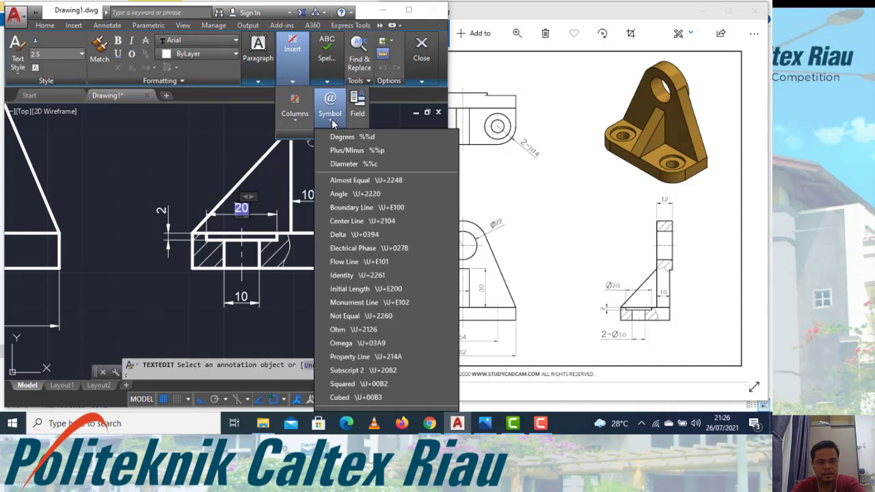
left_click(347, 163)
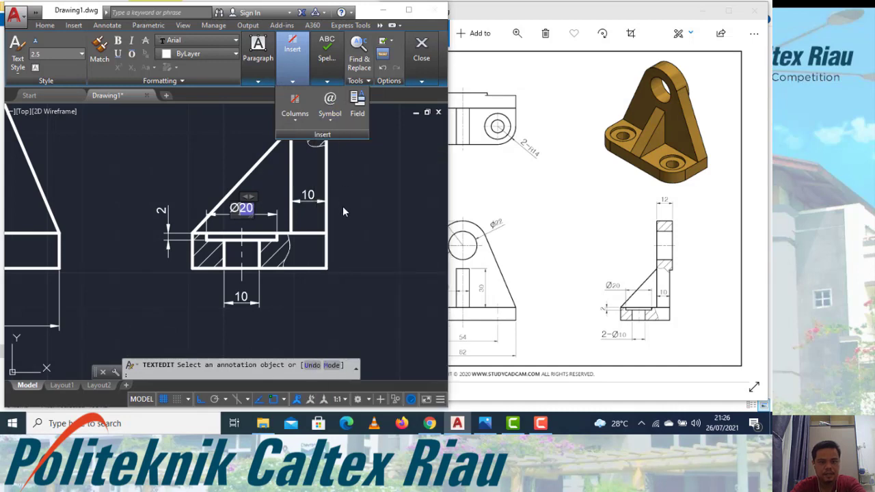
left_click(364, 266)
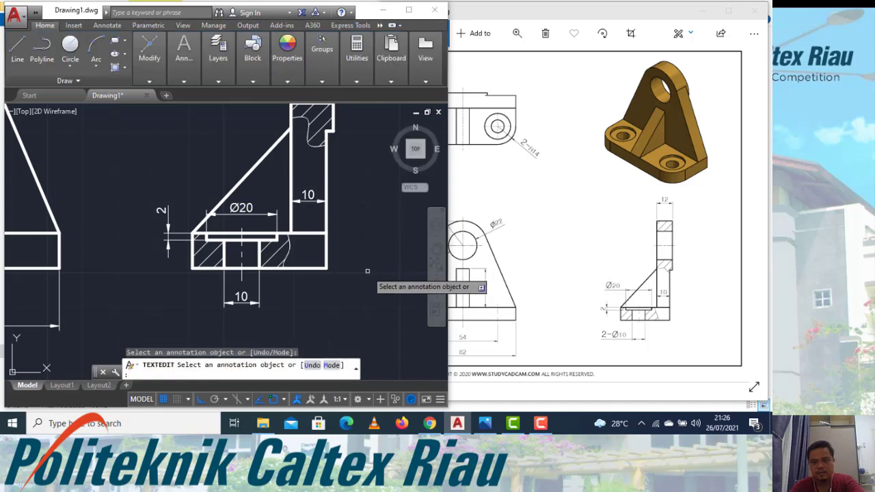
Change the lower hole dimension to read 2-Ø10, then zoom out.
left_click(240, 296)
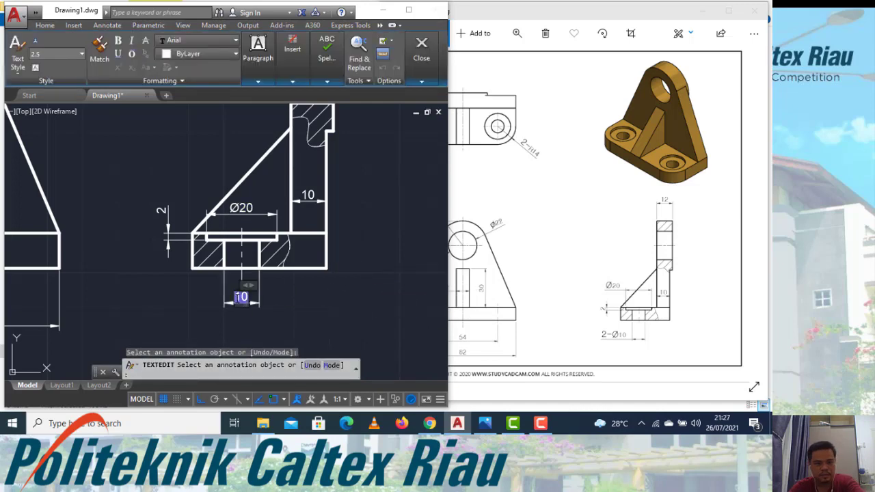
left_click(244, 305)
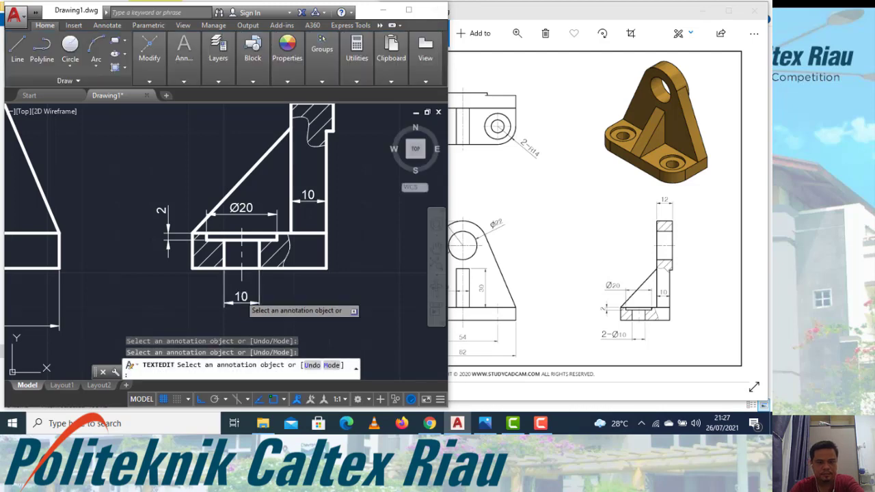
left_click(241, 296)
type("2-")
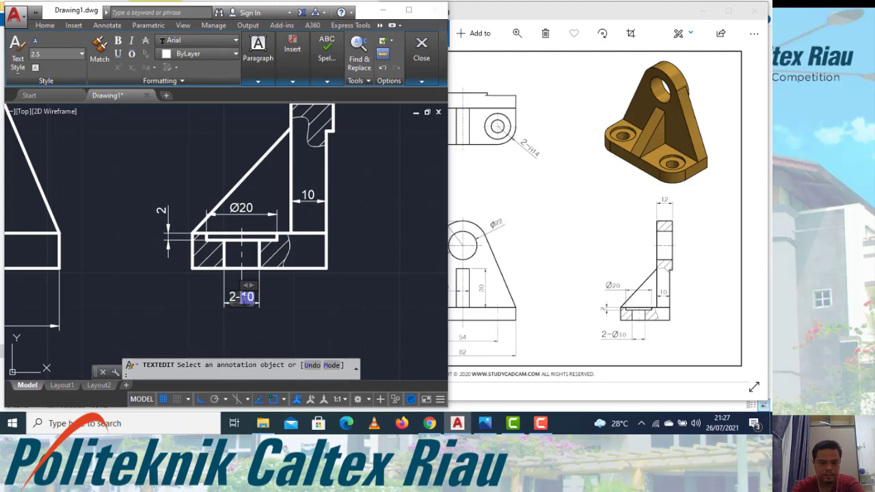
left_click(287, 83)
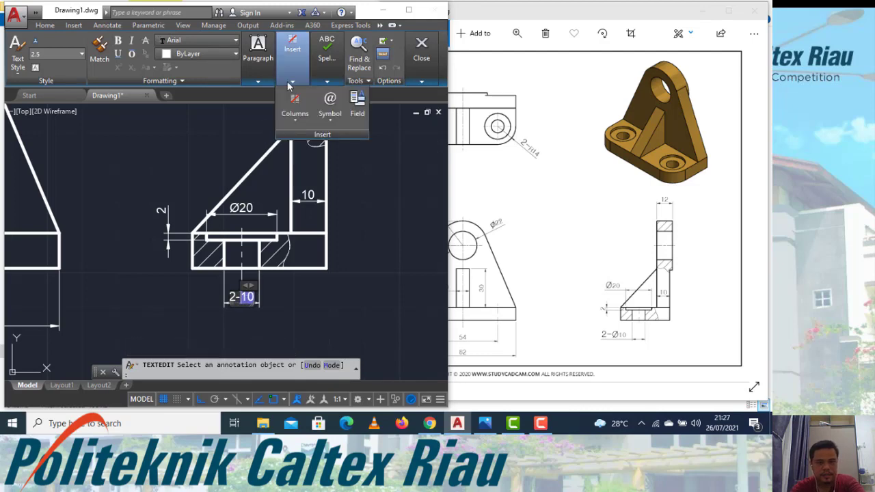
left_click(330, 110)
left_click(346, 159)
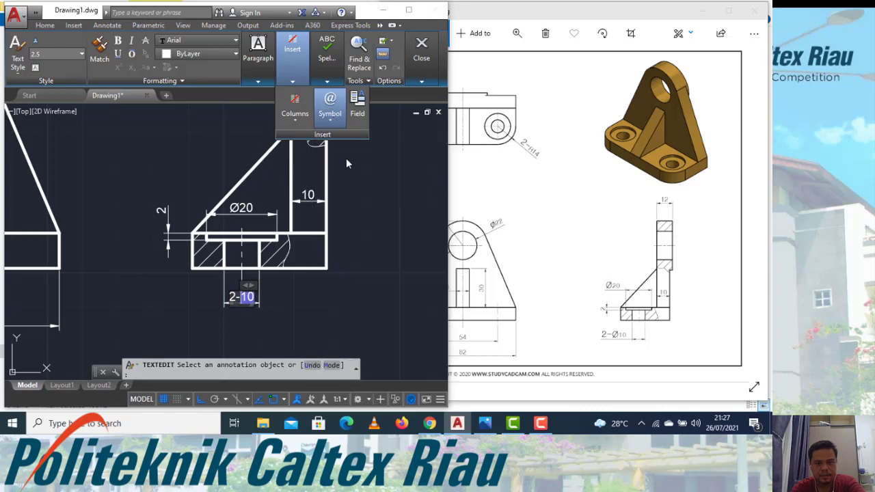
left_click(352, 302)
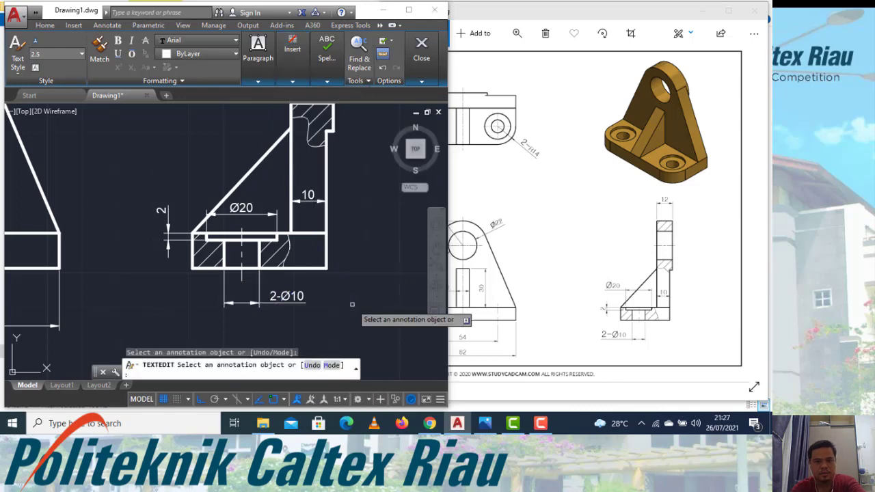
key("Escape")
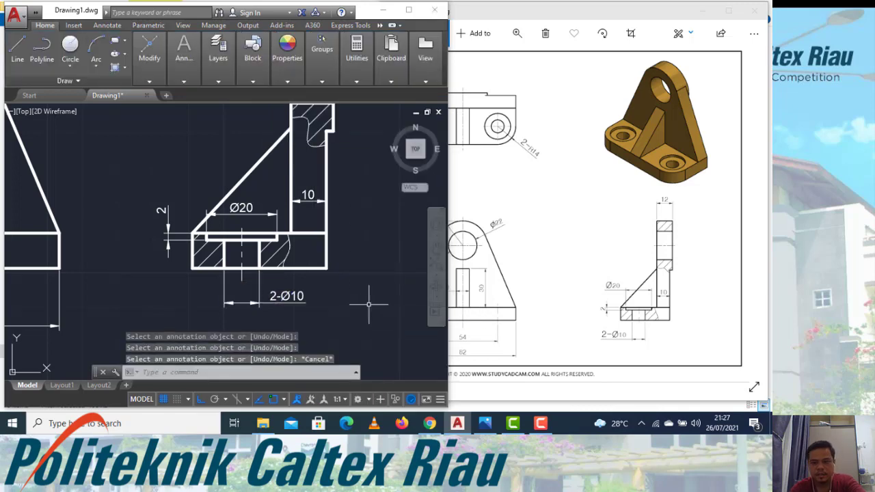
scroll(369, 301, "down", 2)
scroll(372, 297, "down", 2)
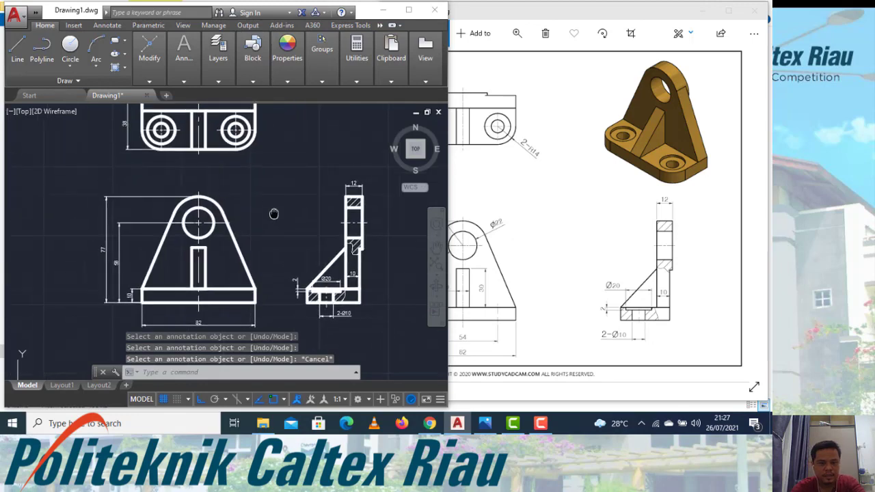
Make Garis Dimensi the current layer.
middle_click_drag(269, 203, 274, 239)
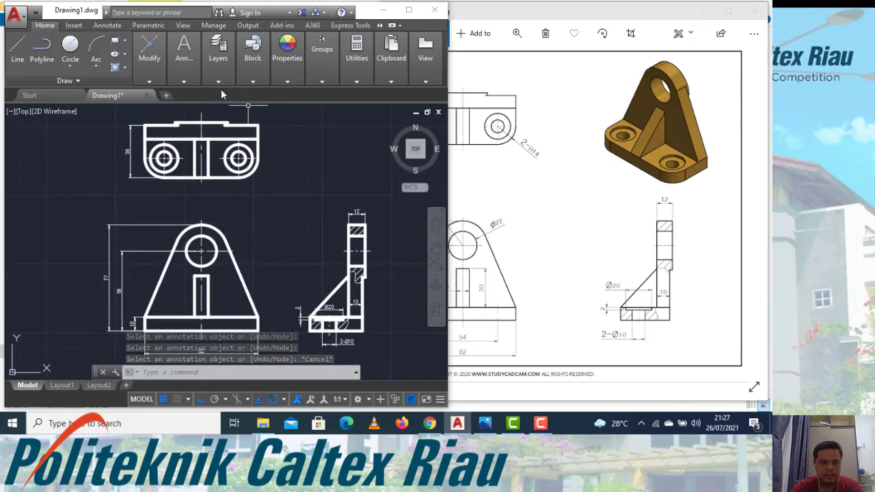
left_click(218, 55)
left_click(292, 95)
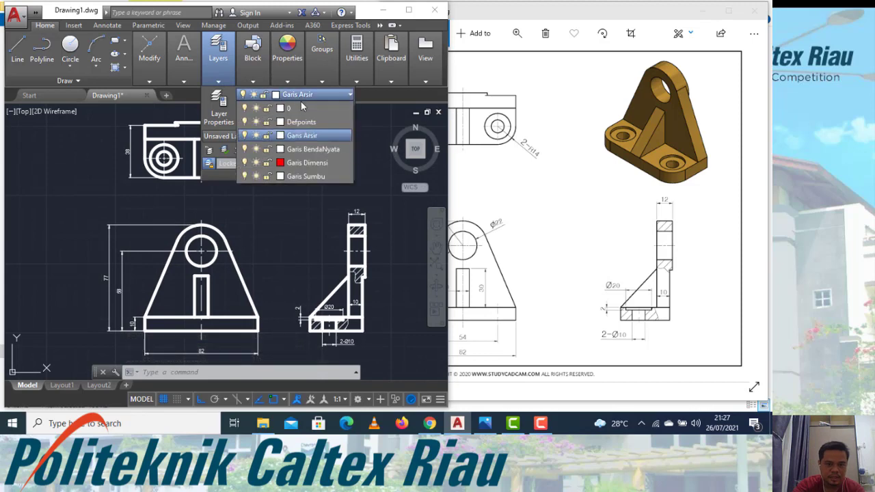
left_click(312, 165)
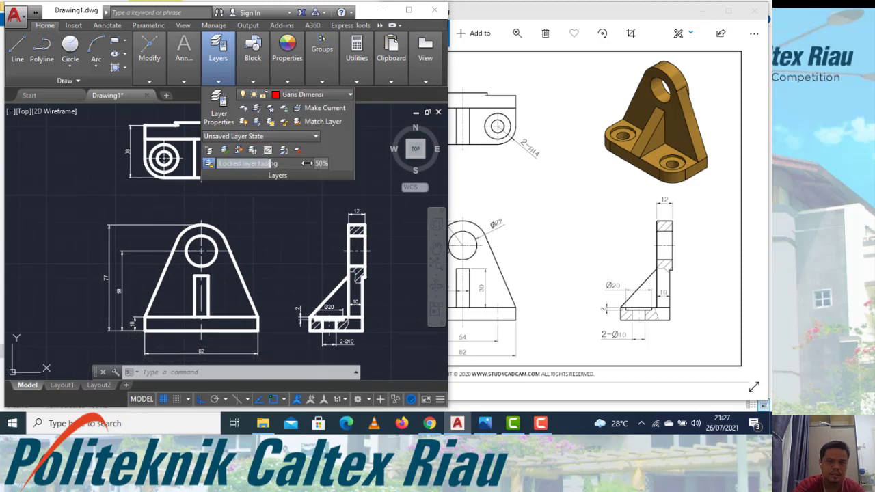
Clear a stray selection near the top view and compare the drawing against the reference image.
left_click(175, 192)
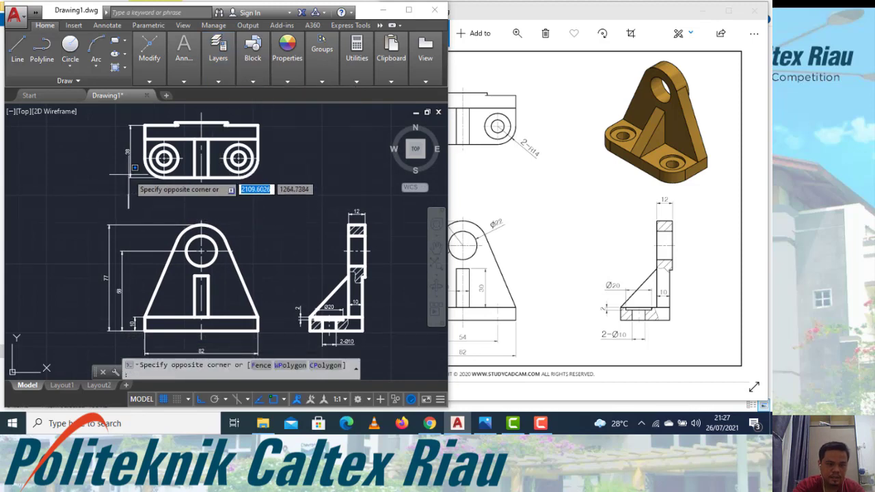
left_click(130, 173)
left_click(152, 197)
left_click(123, 166)
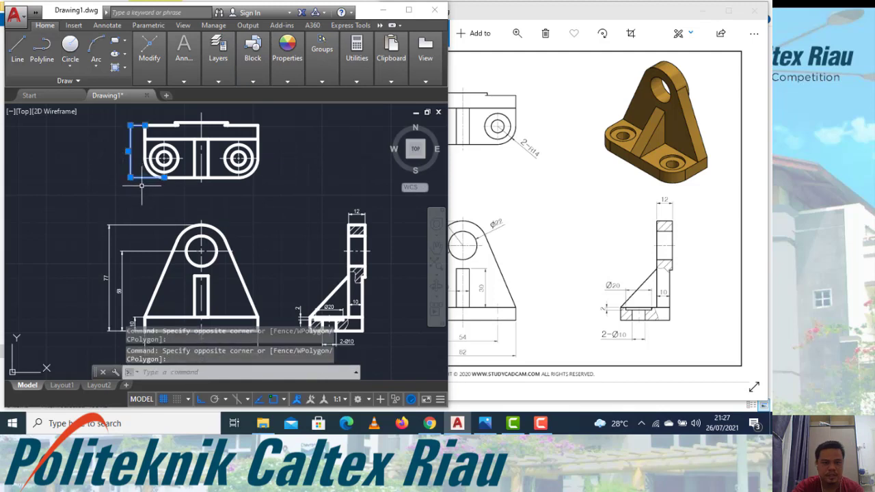
key("Escape")
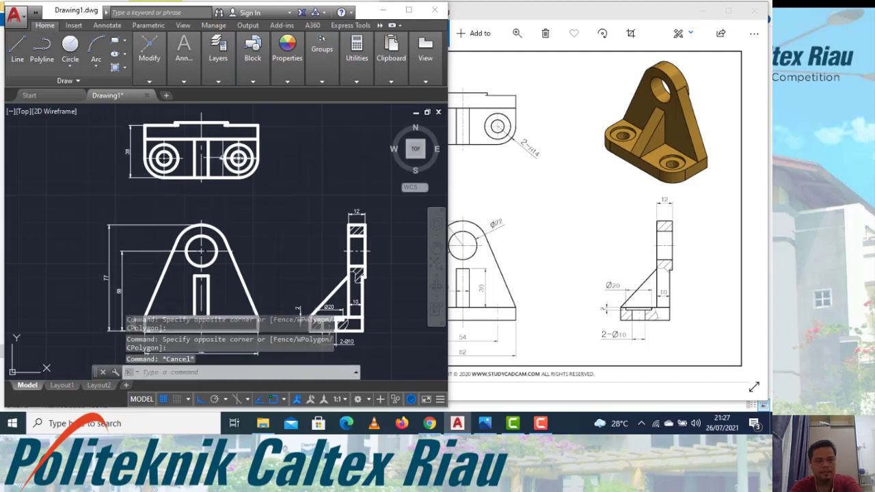
middle_click_drag(229, 205, 222, 198)
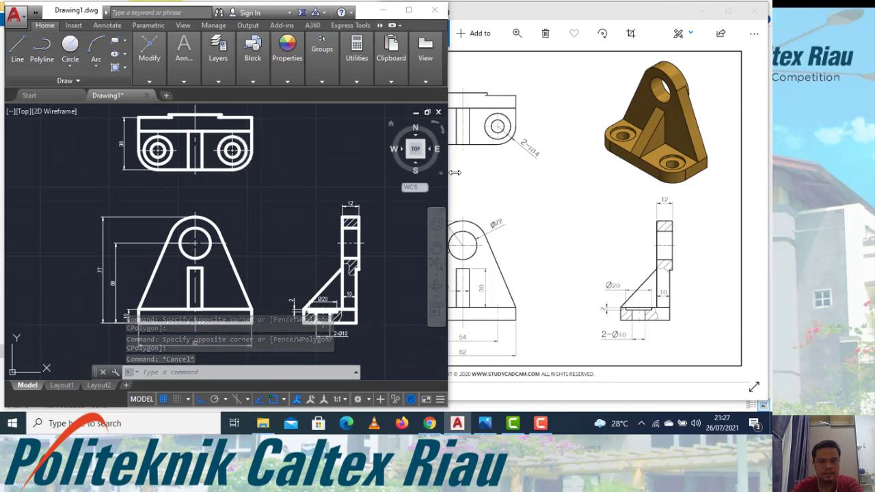
left_click(513, 197)
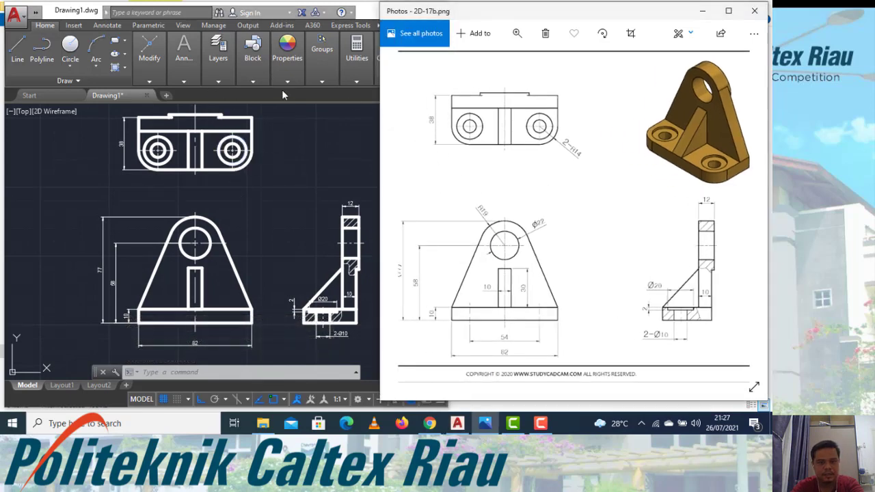
left_click(122, 121)
Add an R14 radius to the top view's right hole and an R19 radius to the front view's rounded top.
left_click(184, 83)
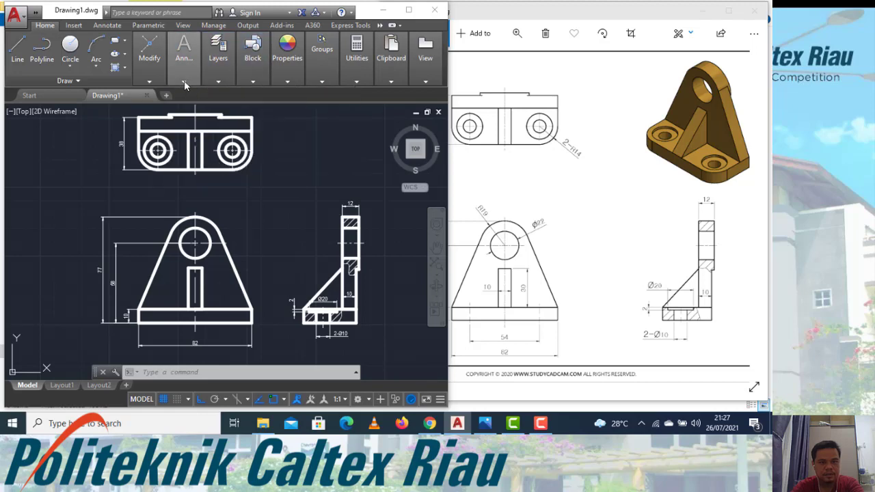
mouse_move(183, 58)
left_click(266, 95)
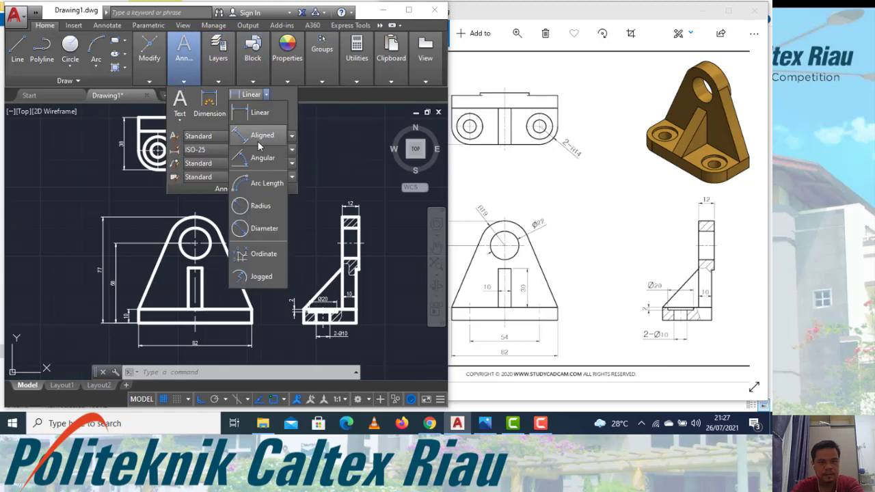
left_click(259, 207)
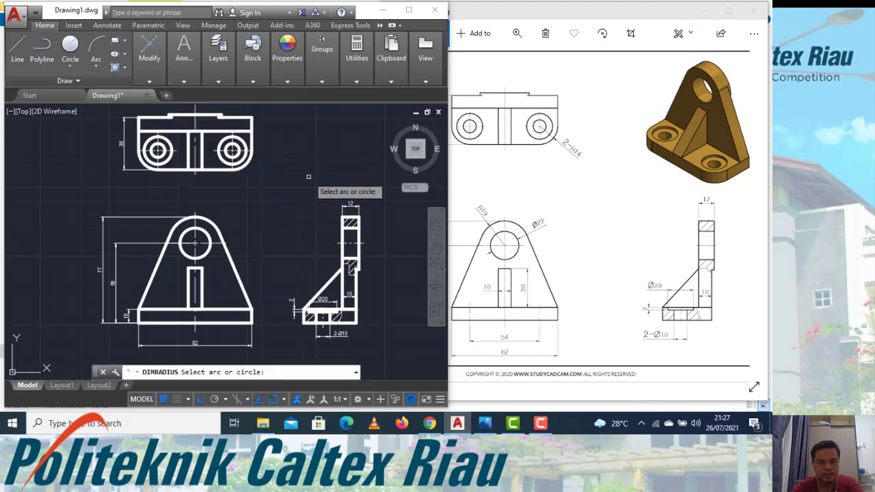
left_click(248, 162)
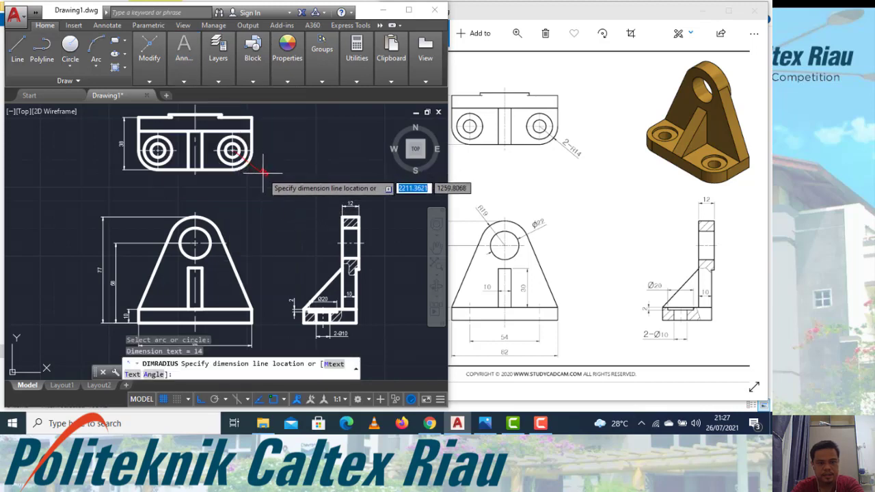
left_click(266, 171)
key("Return")
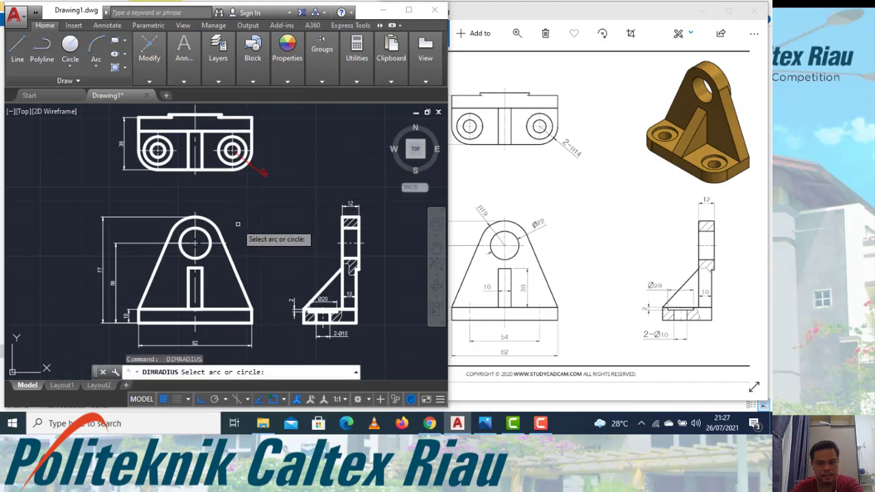
left_click(215, 226)
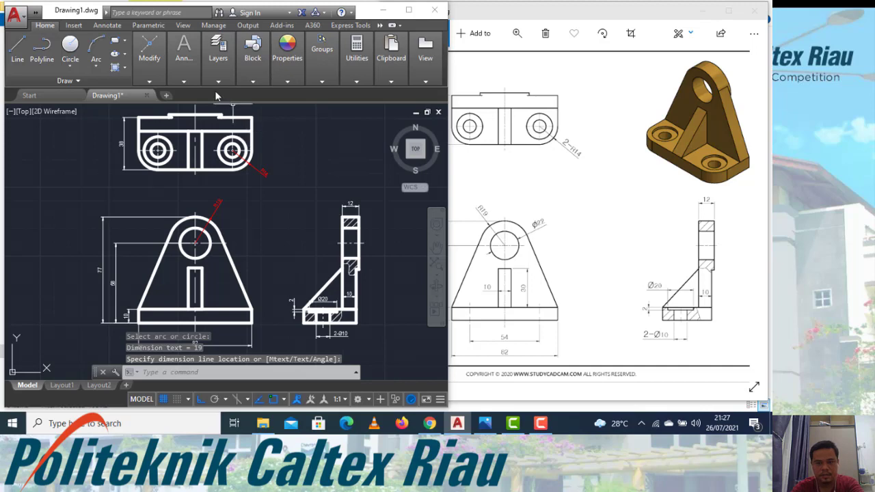
Dimension the front view's round hole with a Ø22 diameter.
left_click(183, 55)
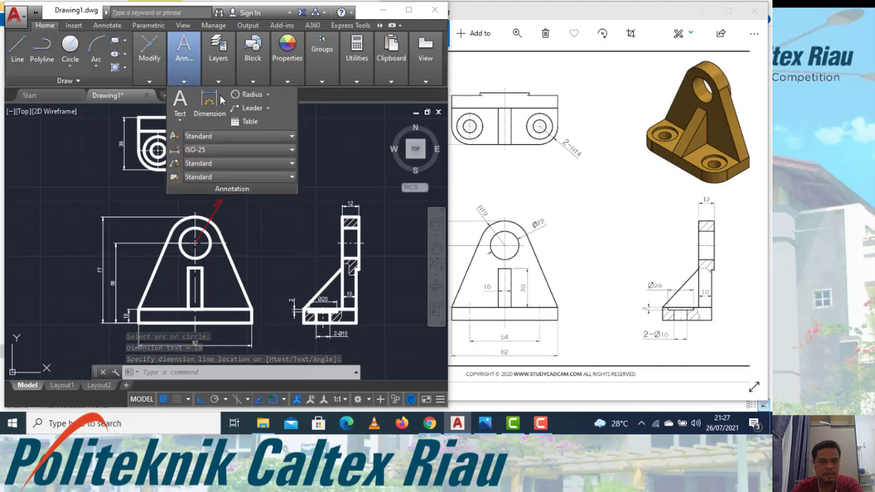
left_click(267, 96)
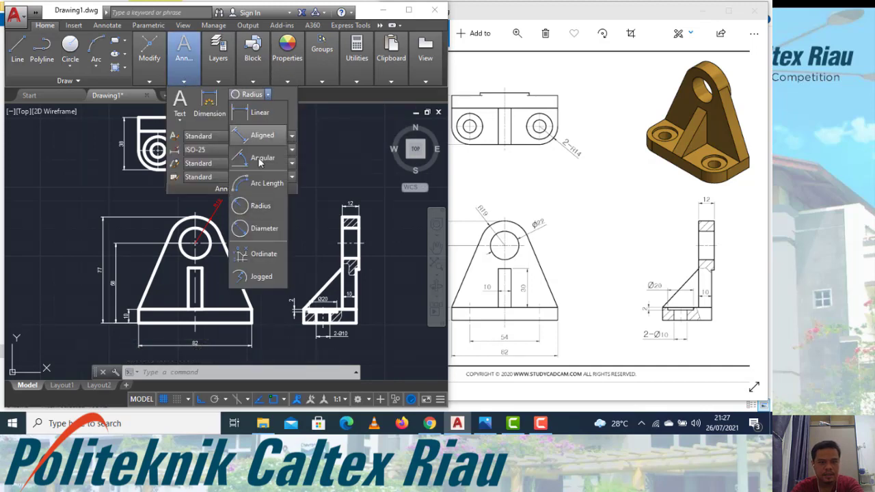
left_click(258, 230)
left_click(209, 234)
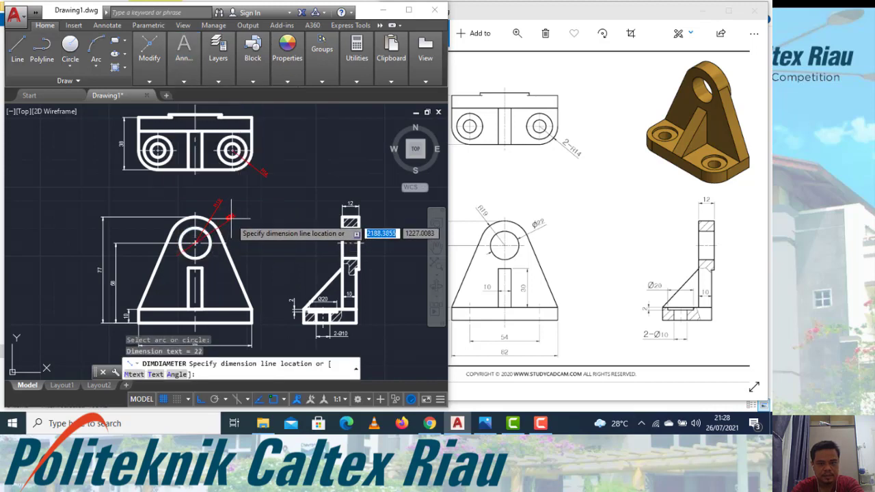
left_click(232, 217)
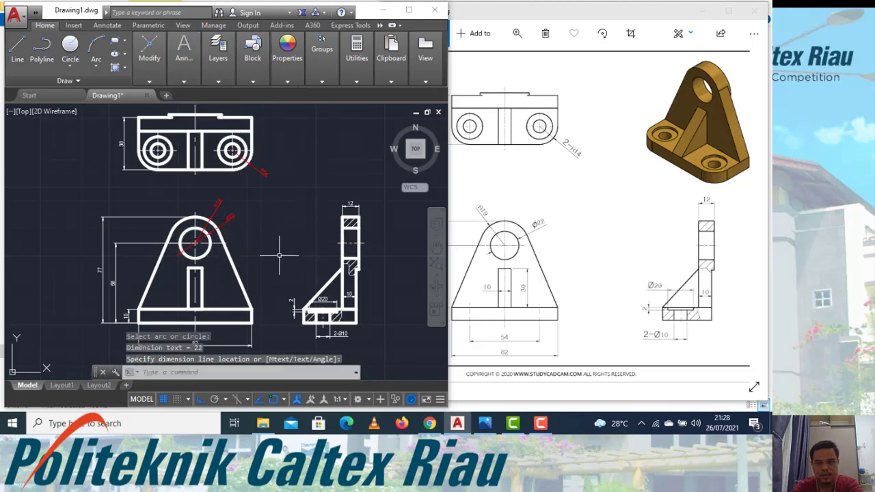
left_click(183, 82)
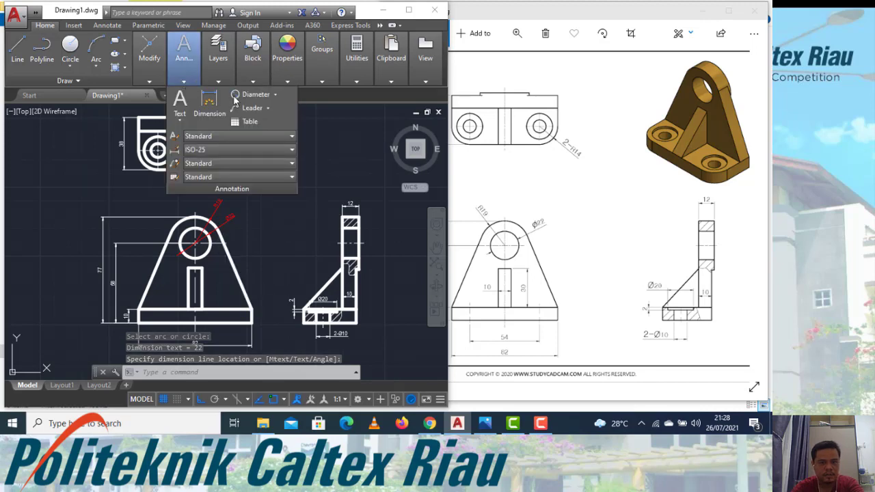
left_click(275, 94)
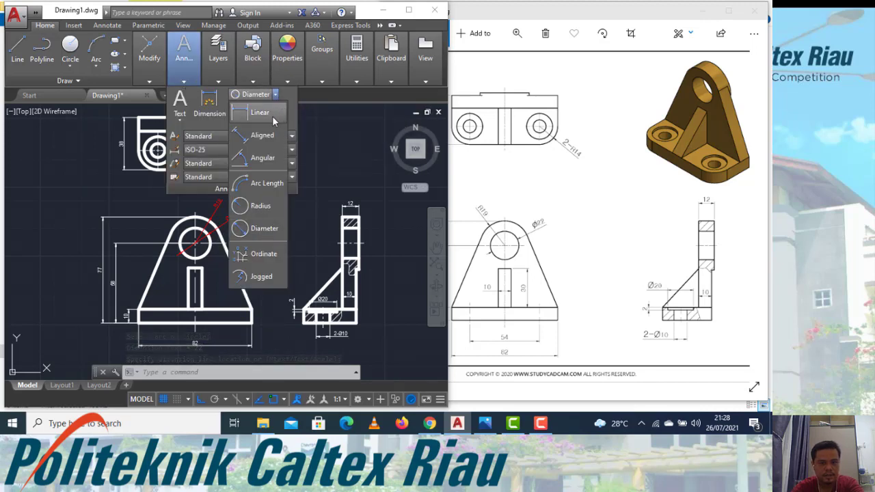
Add a 10 linear dimension across the slot's bottom corners.
left_click(257, 111)
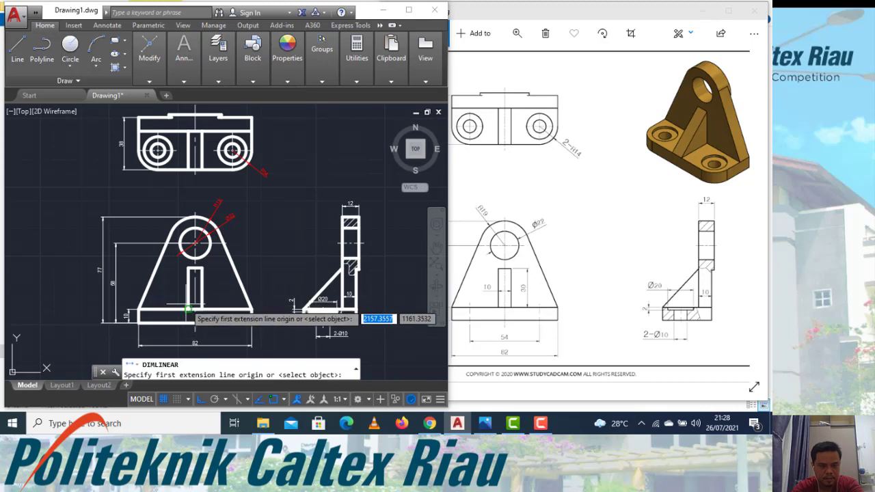
left_click(202, 310)
left_click(187, 308)
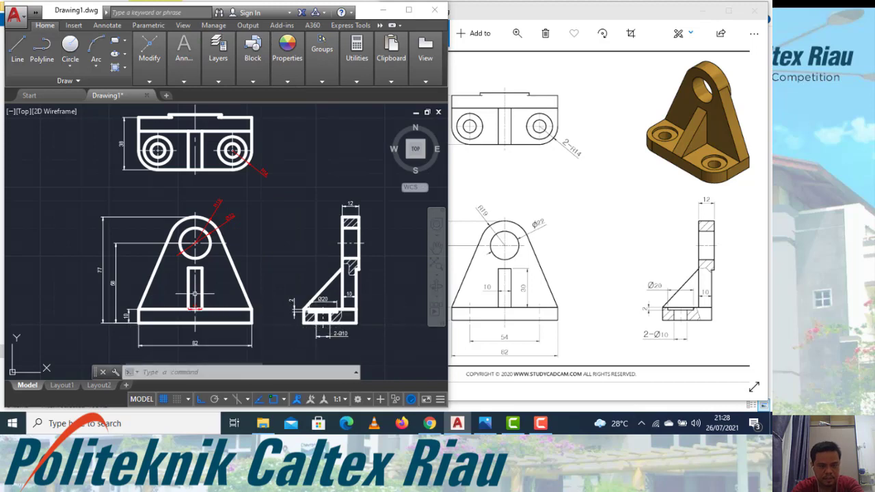
scroll(193, 312, "up", 2)
left_click(211, 310)
Add a 30 height dimension beside the slot's right edge.
key("Return")
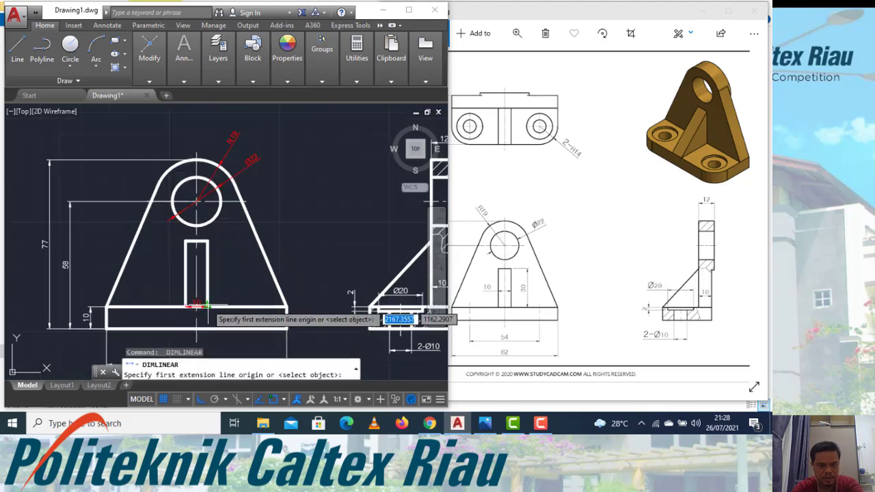
left_click(208, 306)
left_click(208, 241)
key("Escape")
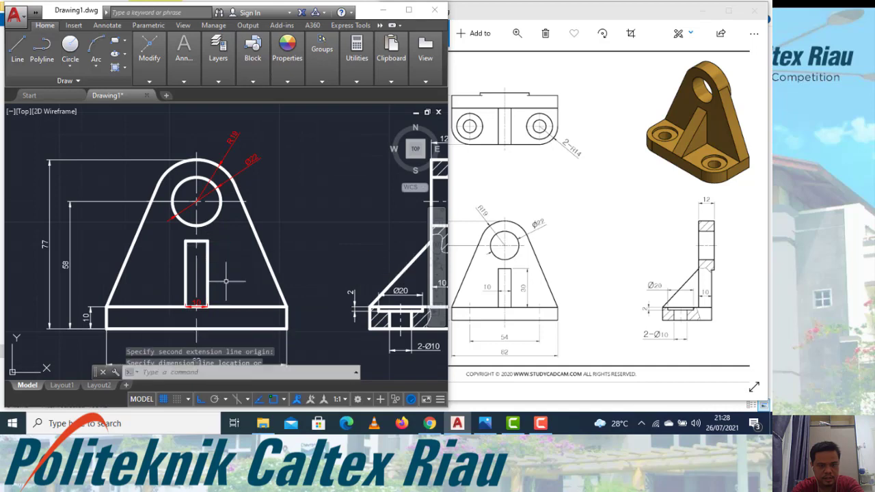
key("Return")
scroll(207, 306, "up", 3)
left_click(207, 306)
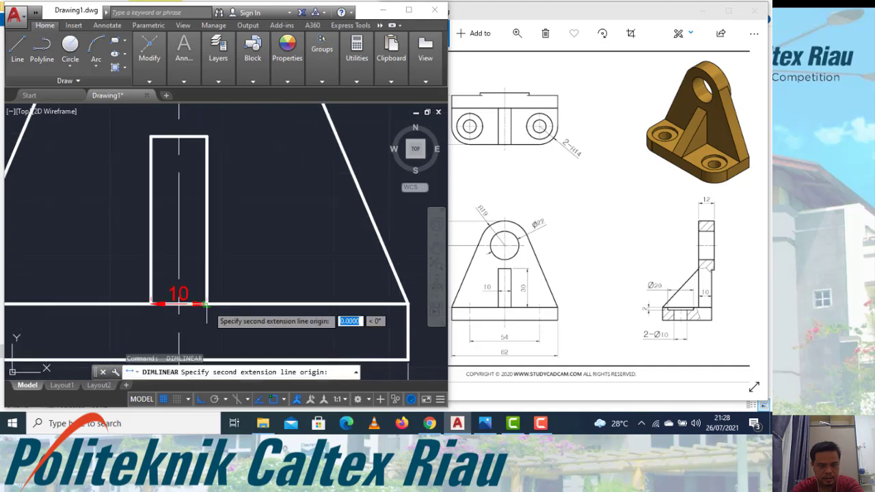
left_click(207, 137)
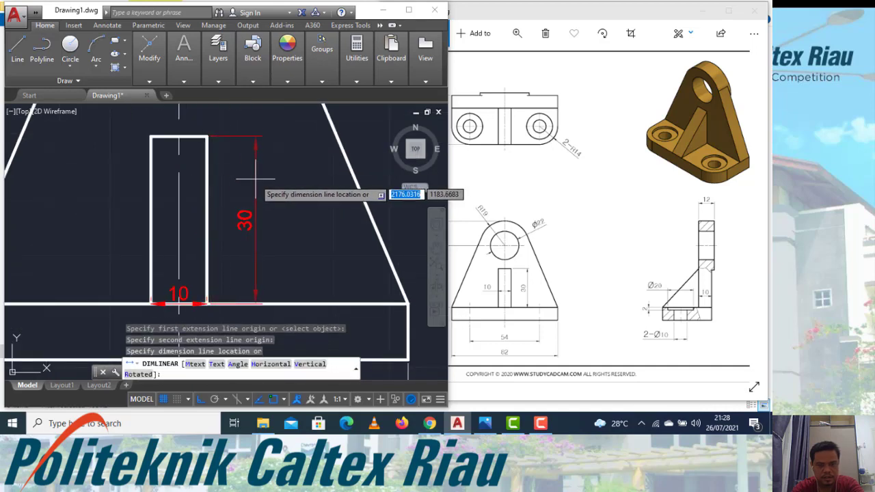
left_click(248, 174)
key("Escape")
Move the 10 width dimension up inside the slot.
left_click(182, 294)
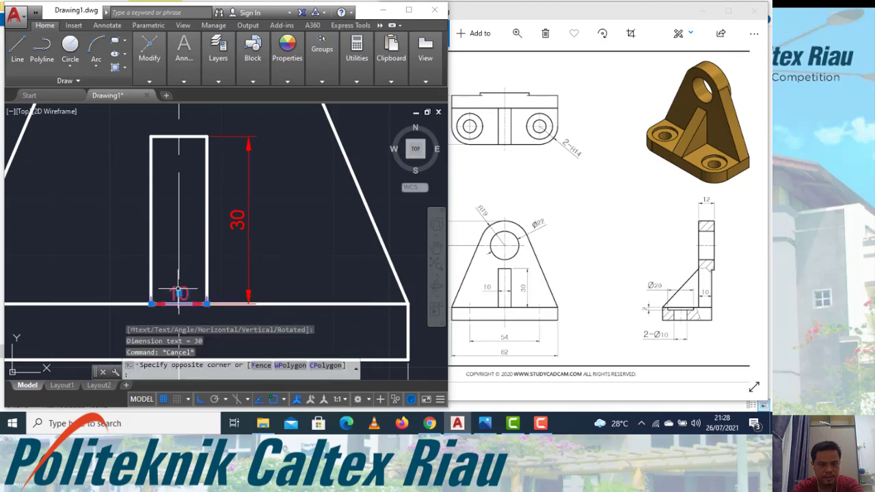
left_click(167, 311)
left_click(179, 304)
left_click(168, 251)
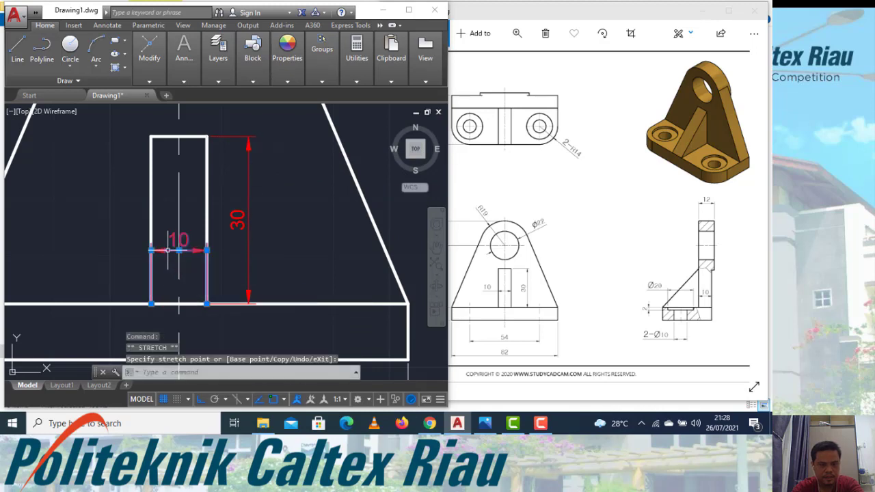
scroll(242, 270, "down", 3)
key("Escape")
Select the 77, 58, 82, 10, 38 and side-view dimensions across all three views.
left_click(137, 161)
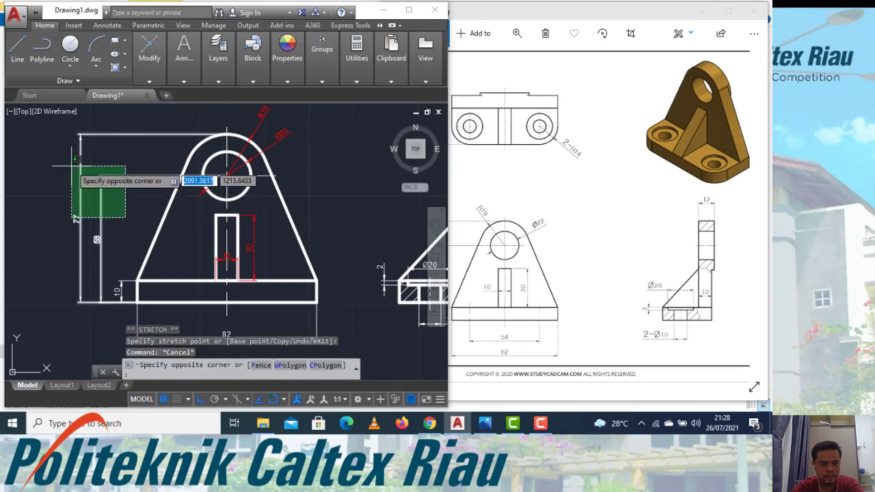
left_click(72, 198)
scroll(95, 213, "down", 2)
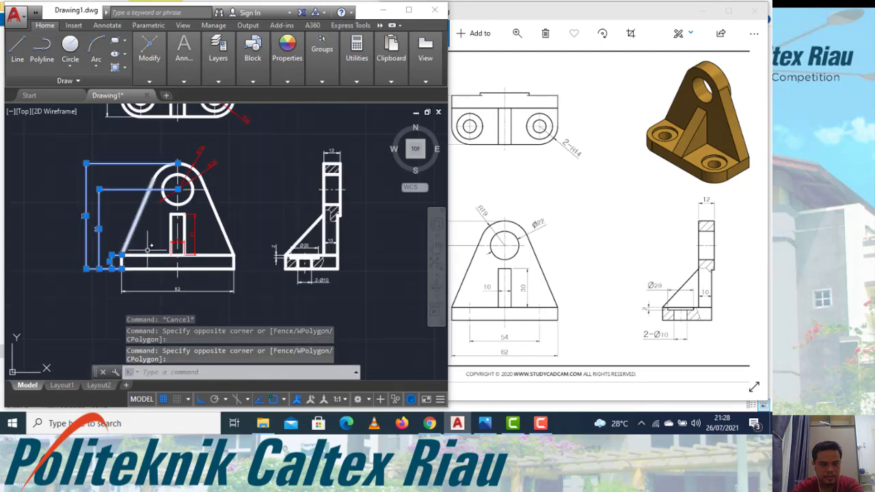
left_click(283, 308)
left_click(117, 265)
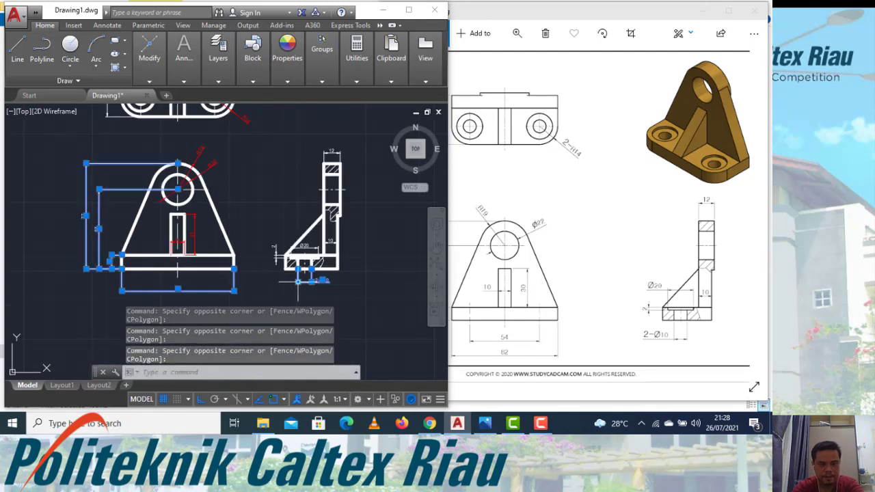
scroll(330, 258, "up", 3)
left_click(336, 214)
left_click(331, 219)
left_click(270, 238)
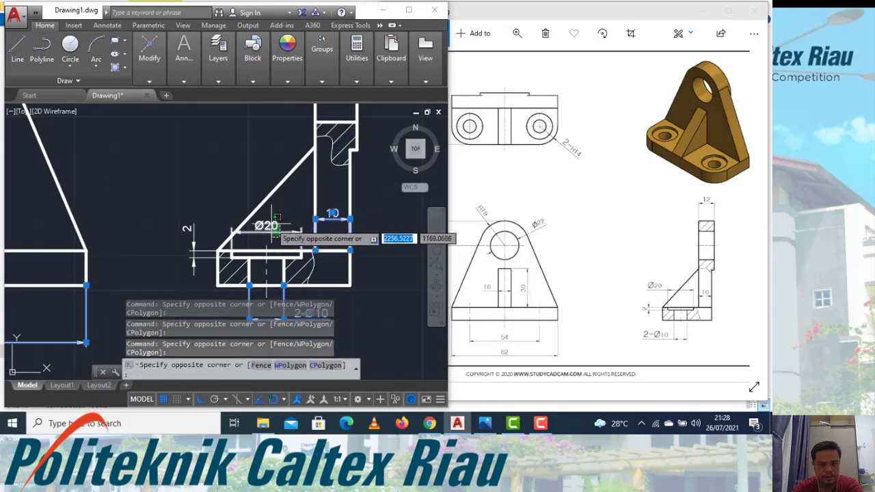
left_click(255, 230)
left_click(205, 239)
left_click(173, 230)
scroll(173, 229, "down", 3)
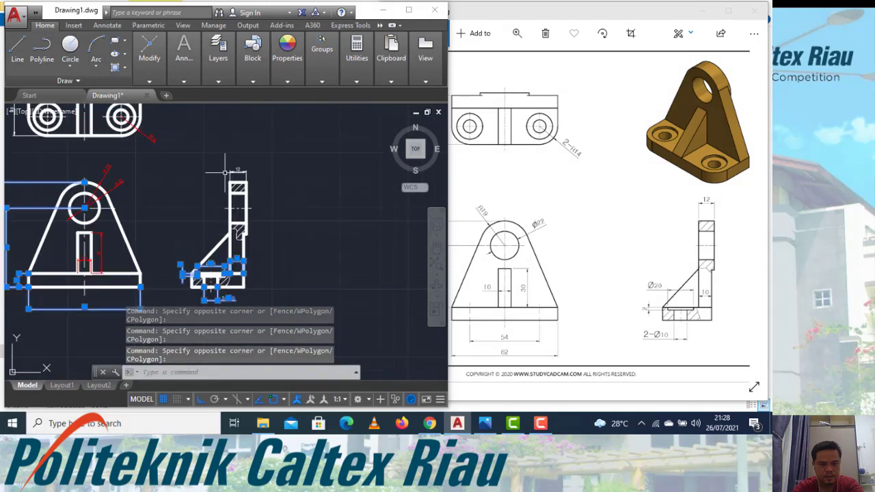
scroll(226, 171, "up", 3)
scroll(294, 190, "down", 2)
scroll(294, 190, "down", 3)
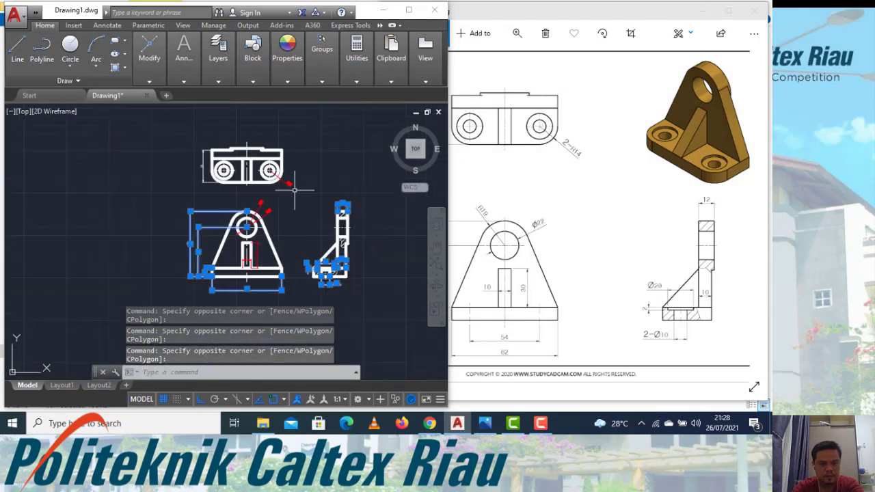
scroll(294, 190, "up", 3)
left_click(205, 219)
left_click(183, 178)
scroll(221, 193, "down", 2)
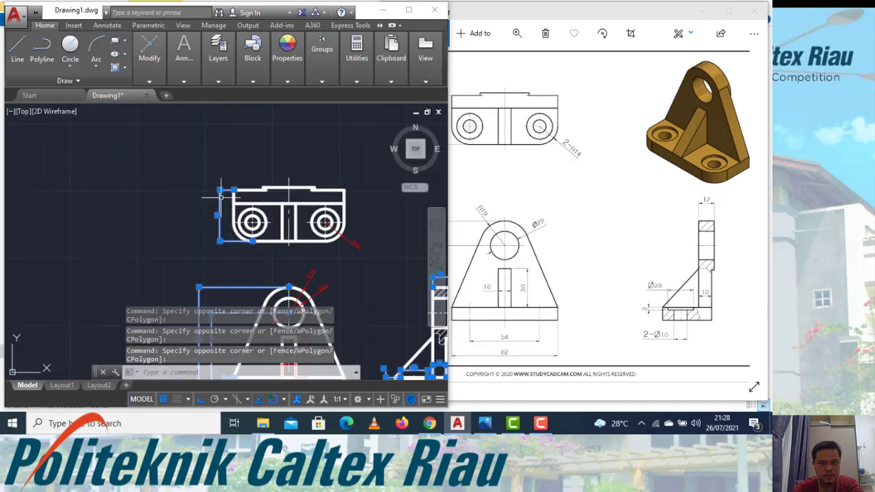
mouse_move(218, 51)
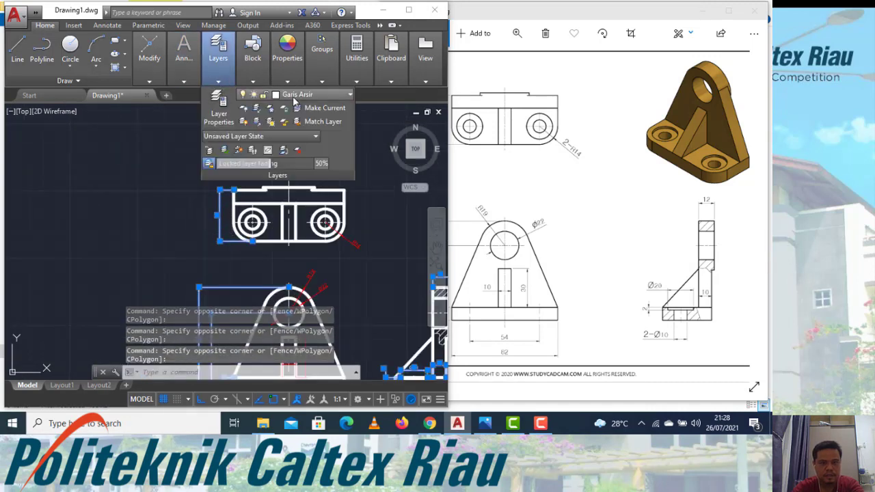
Put the selected dimensions on the Garis Dimensi layer and clear the selection.
left_click(295, 97)
left_click(285, 161)
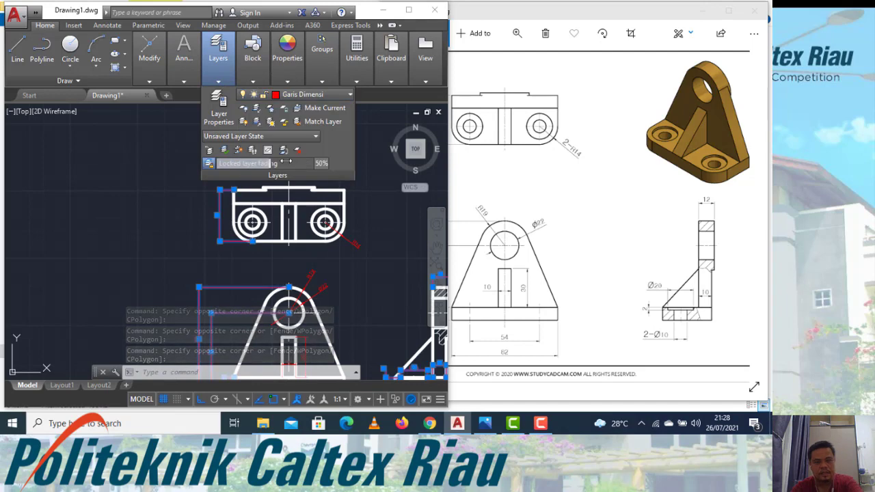
left_click(83, 229)
key("Escape")
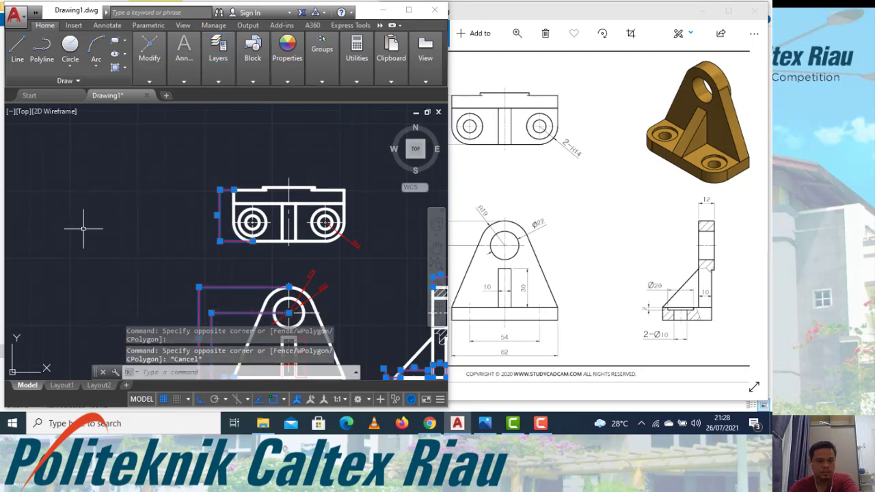
key("Escape")
Zoom to extents (Z, E) to fit all three views in the window.
scroll(121, 231, "up", 1)
scroll(89, 208, "down", 4)
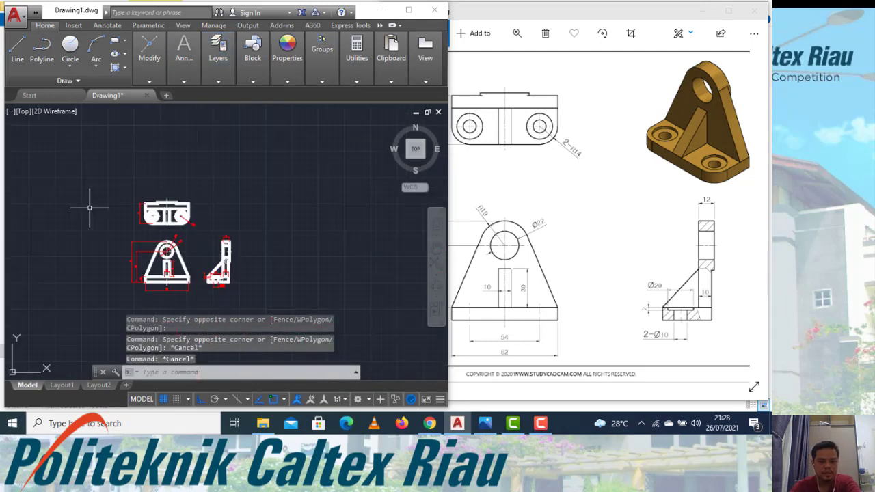
type("z")
key("Return")
type("e")
key("Return")
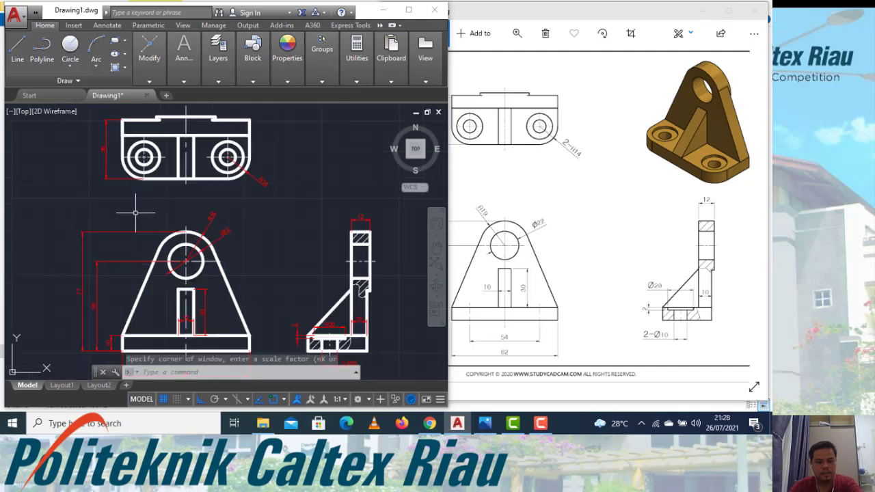